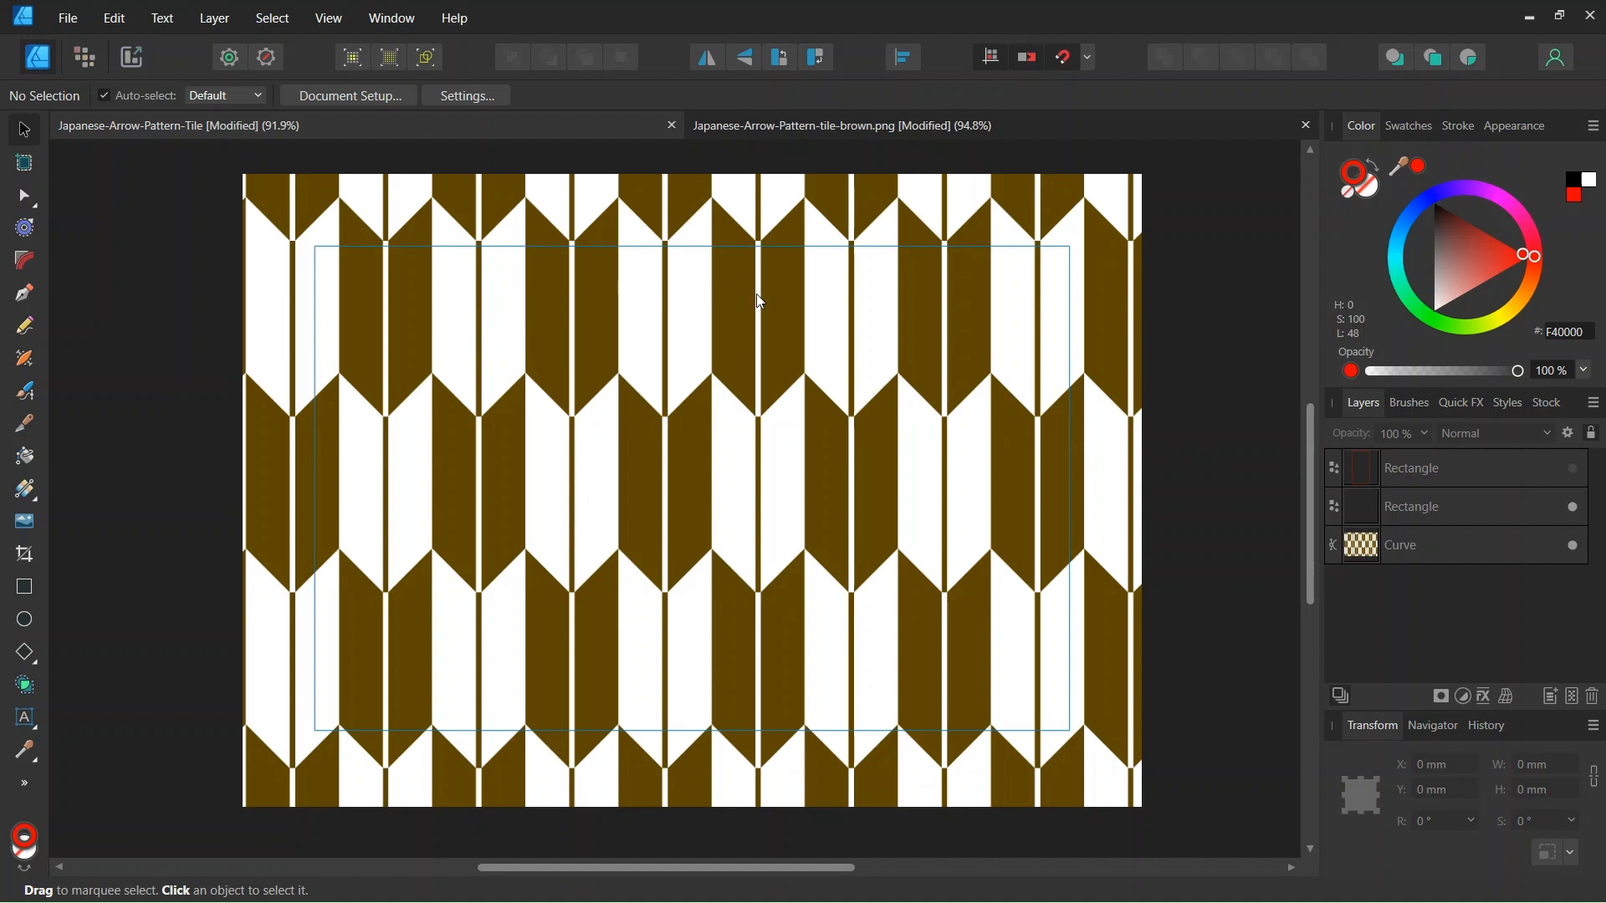
Step: Make the hidden red outline rectangle visible over the arrow pattern
left_click(1574, 471)
scroll(502, 269, "up", 2)
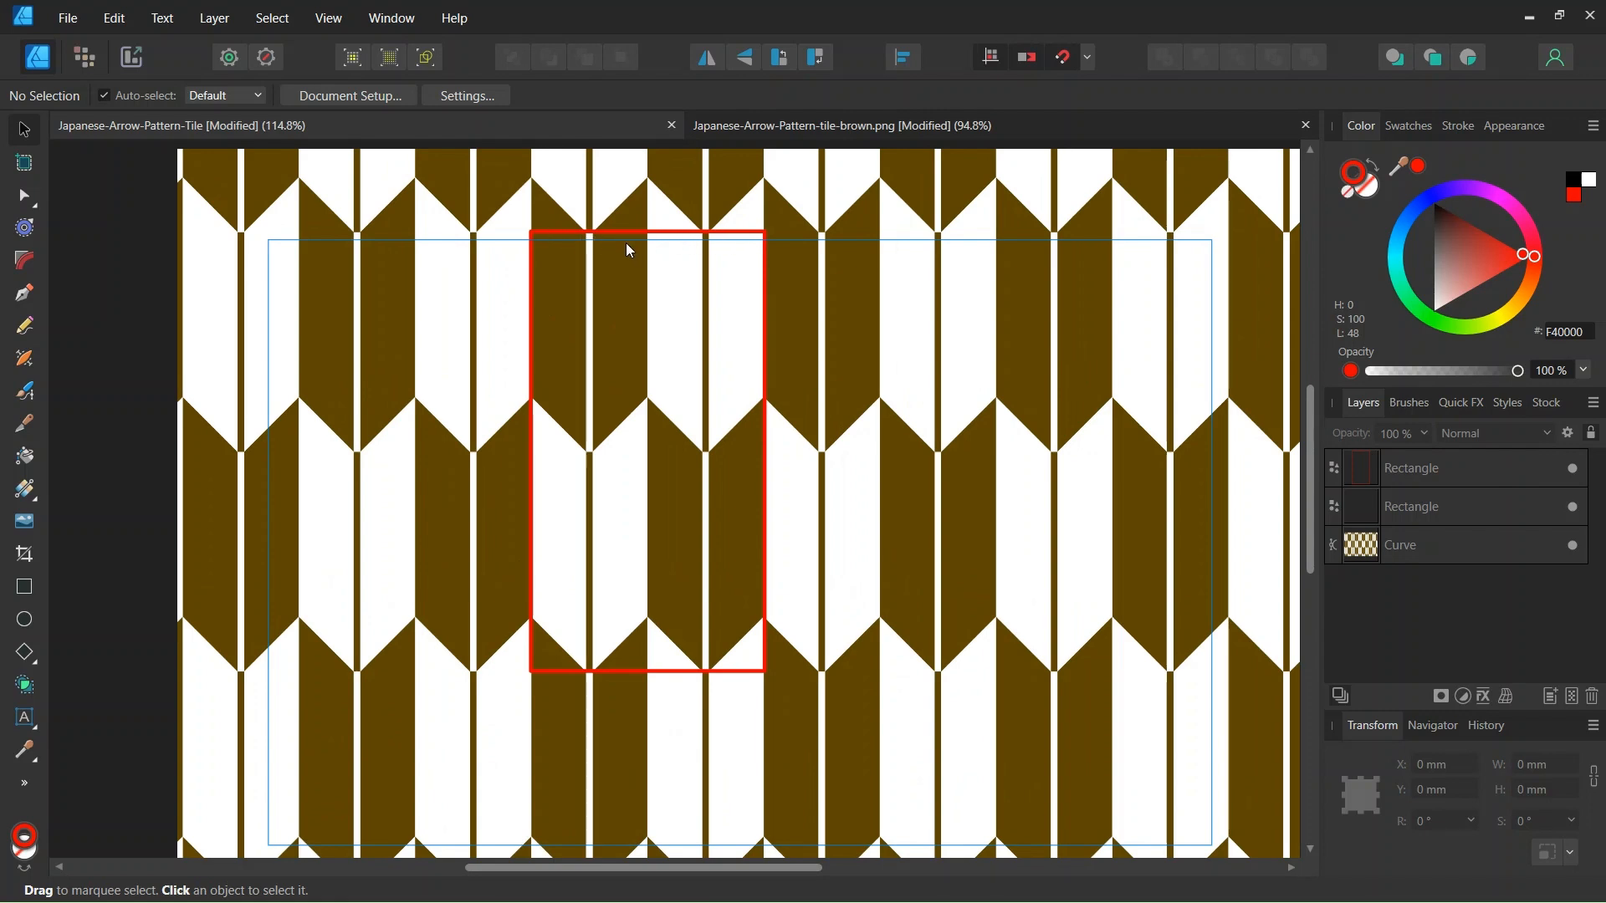
scroll(590, 241, "up", 1)
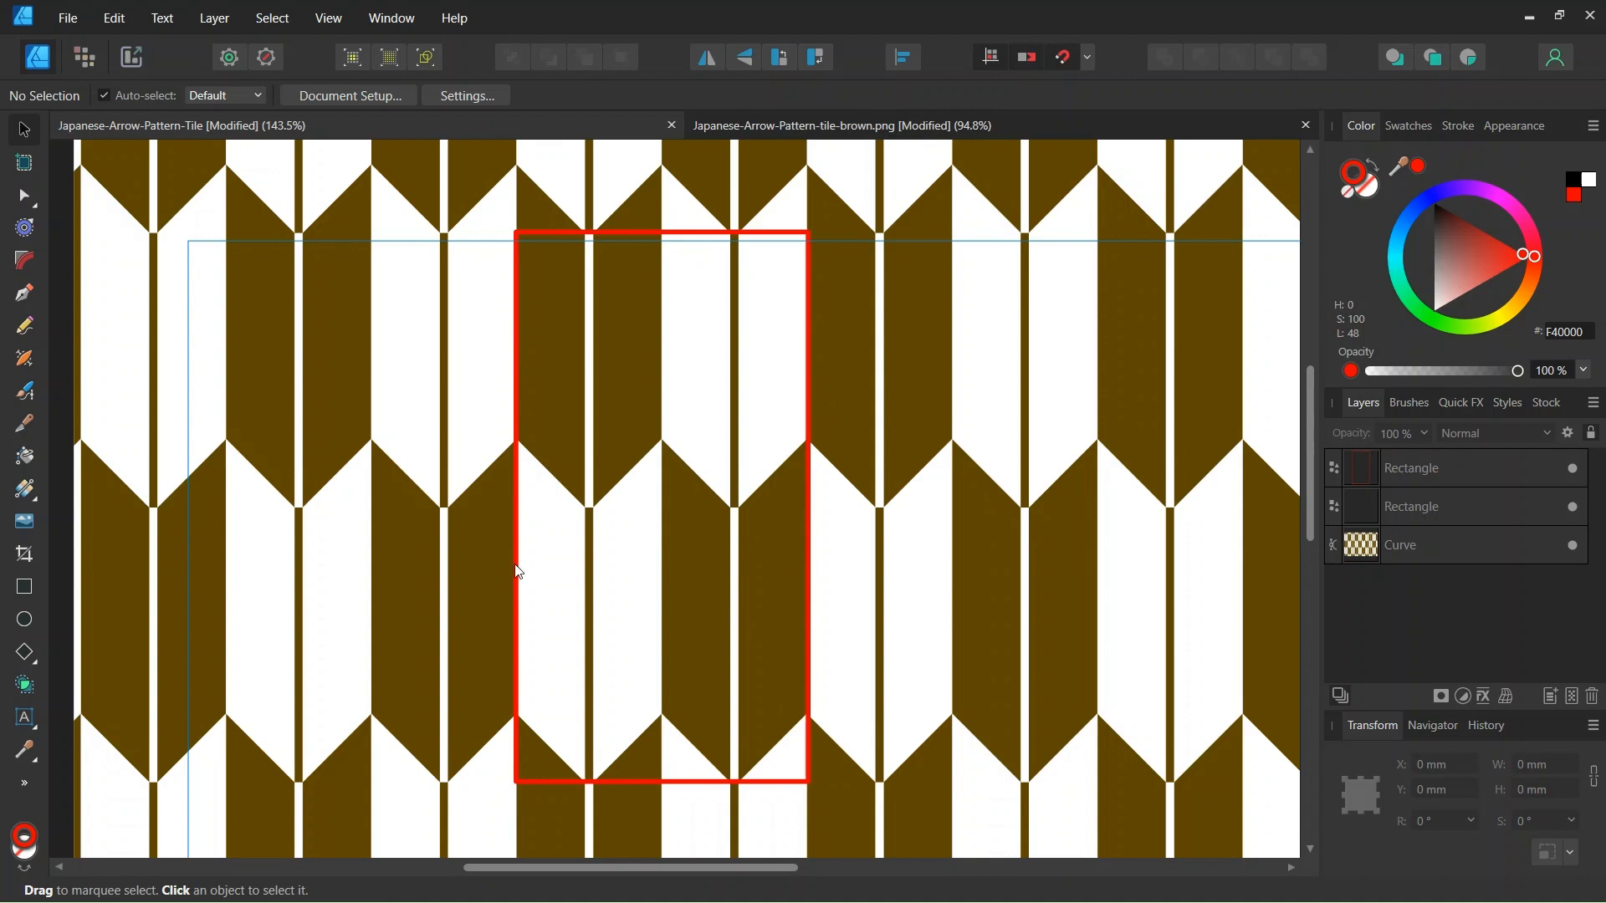
Step: Close the Japanese-Arrow-Pattern-tile-brown.png document
left_click(832, 125)
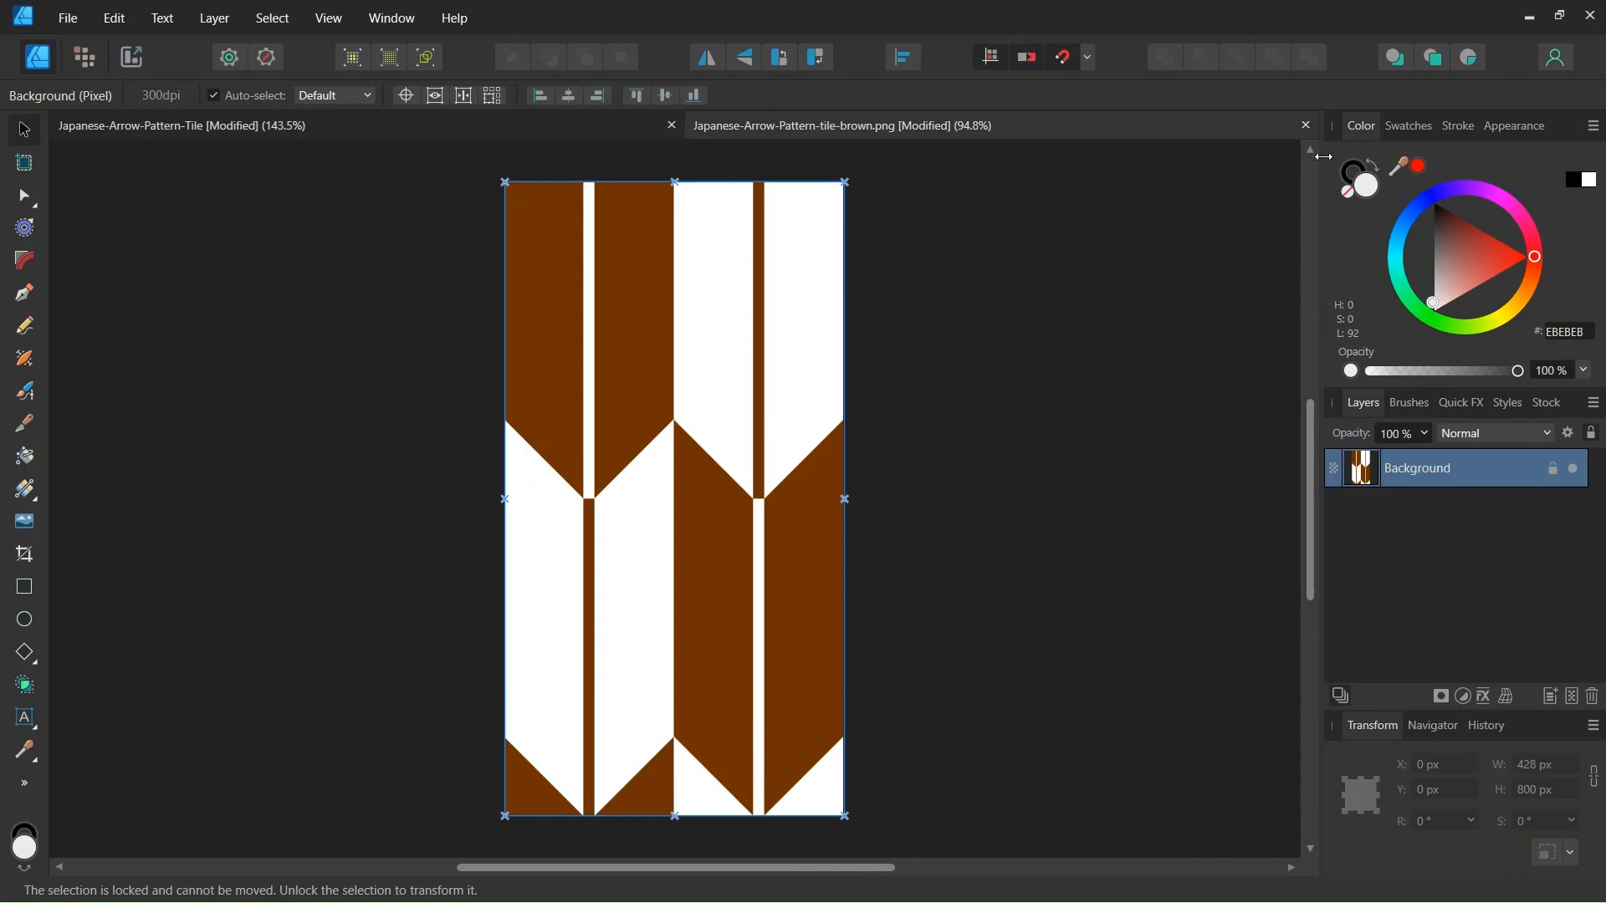
left_click(1306, 125)
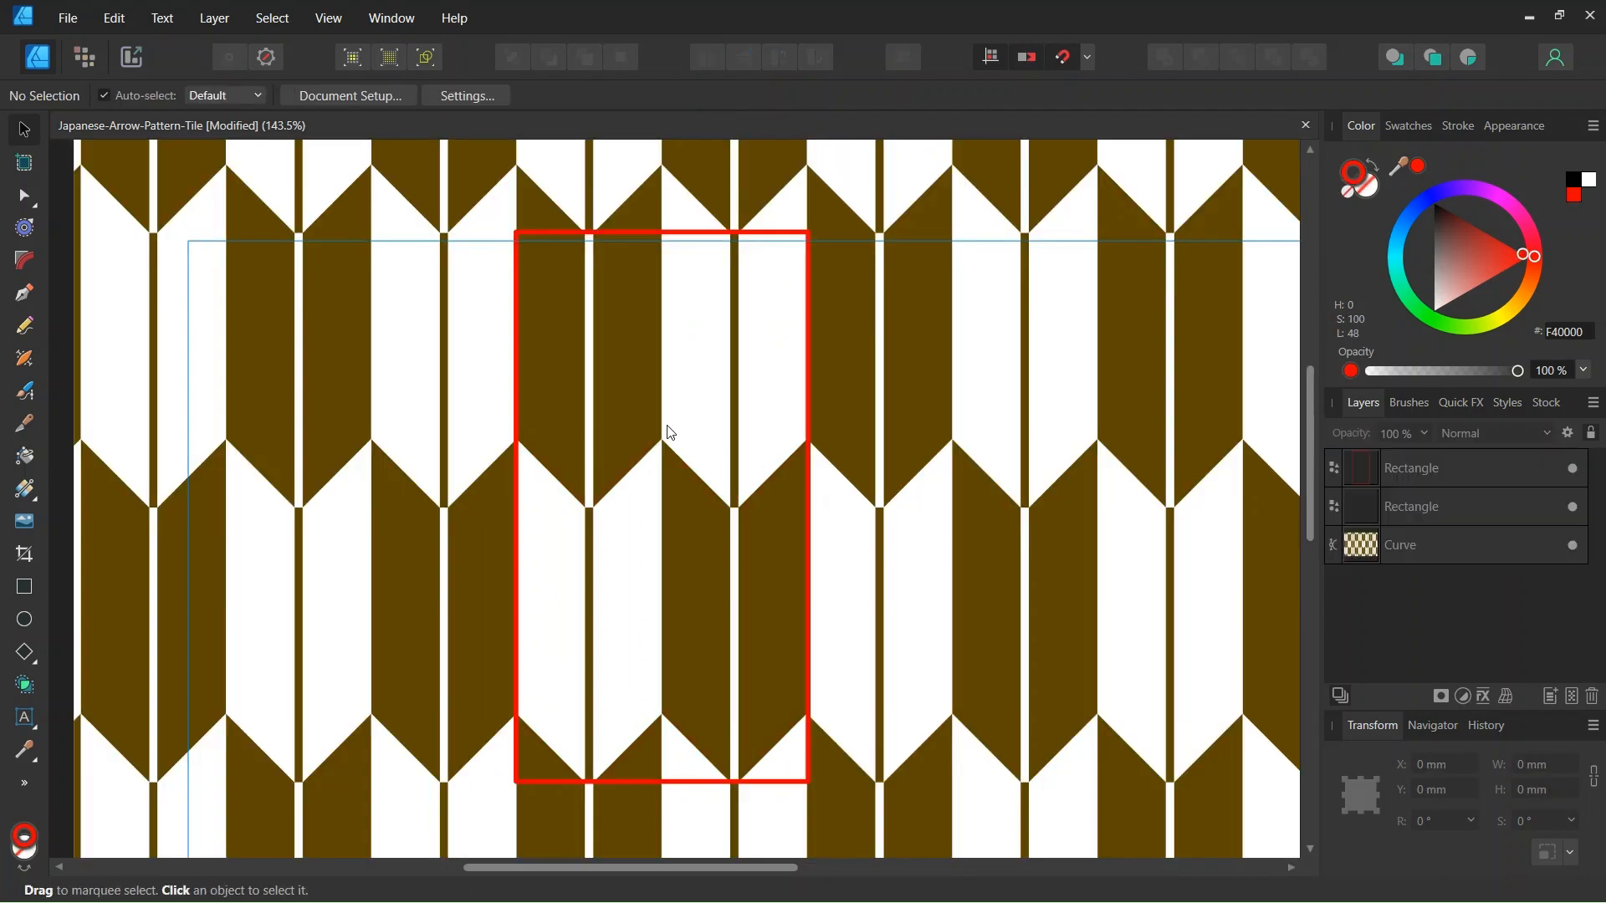
Step: Create a new A5 document with pixels as its units and margins turned off
left_click(64, 17)
left_click(75, 66)
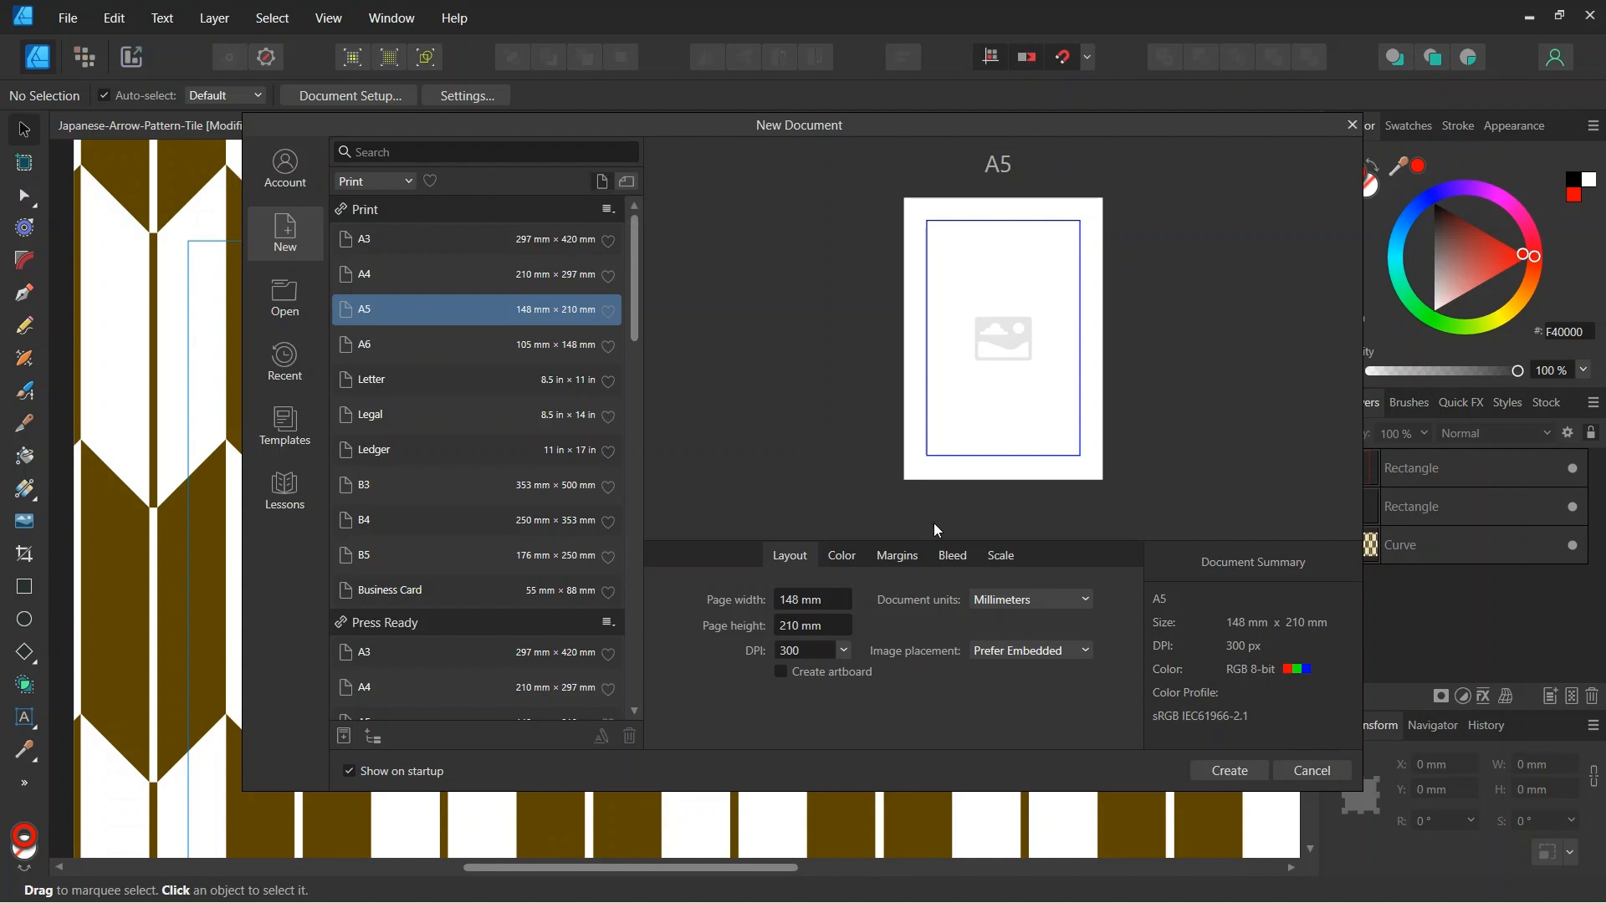
left_click(991, 613)
left_click(996, 627)
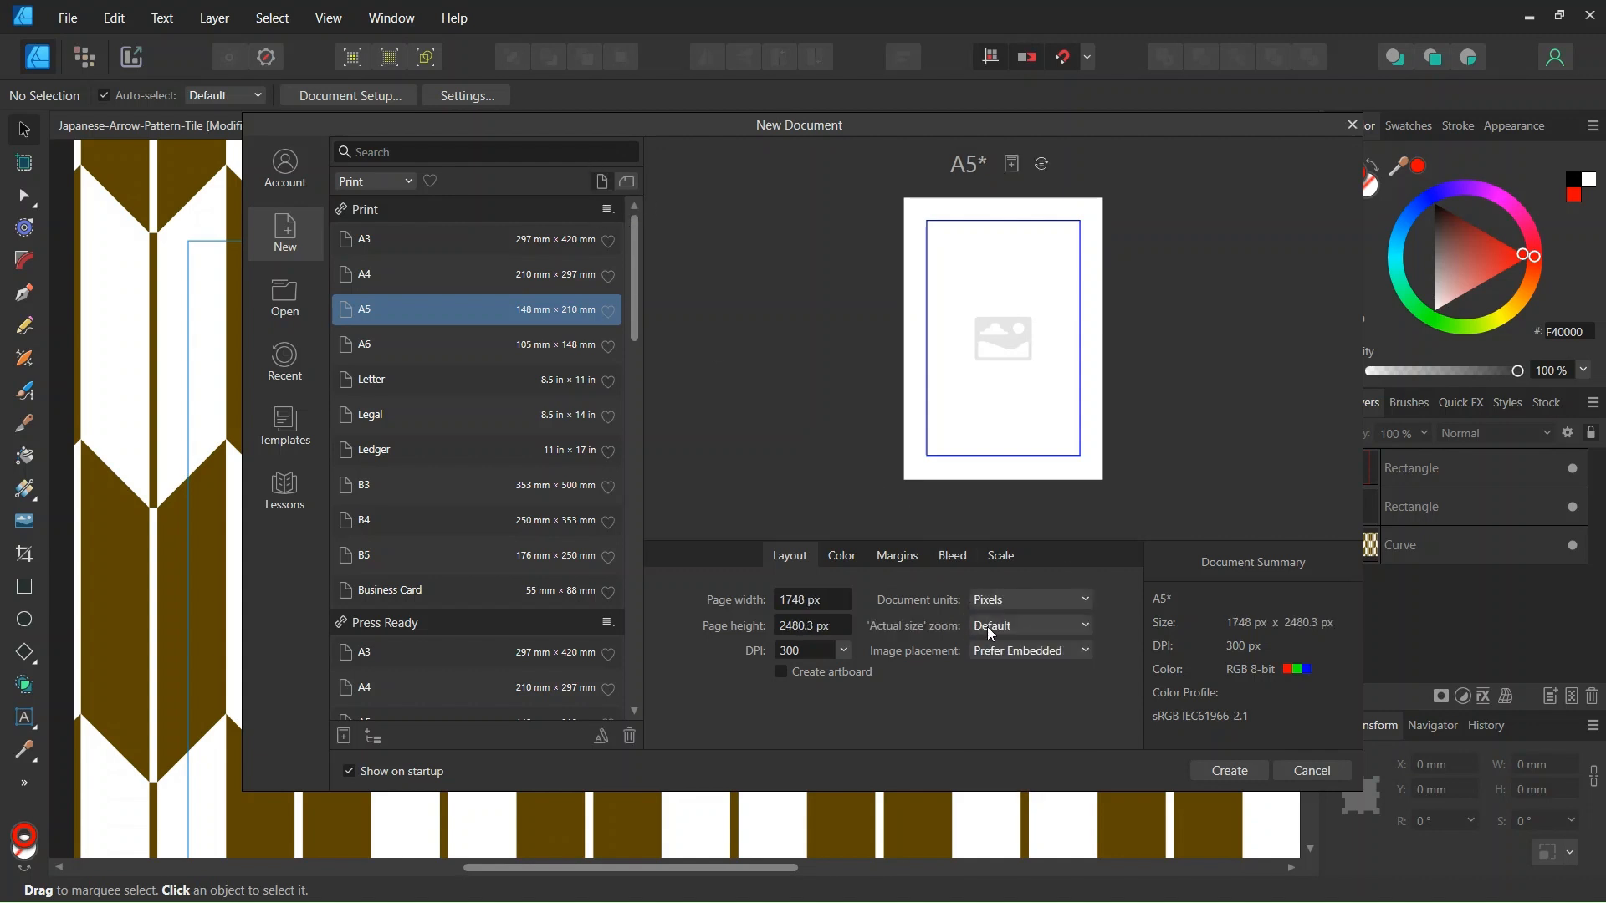
left_click(895, 559)
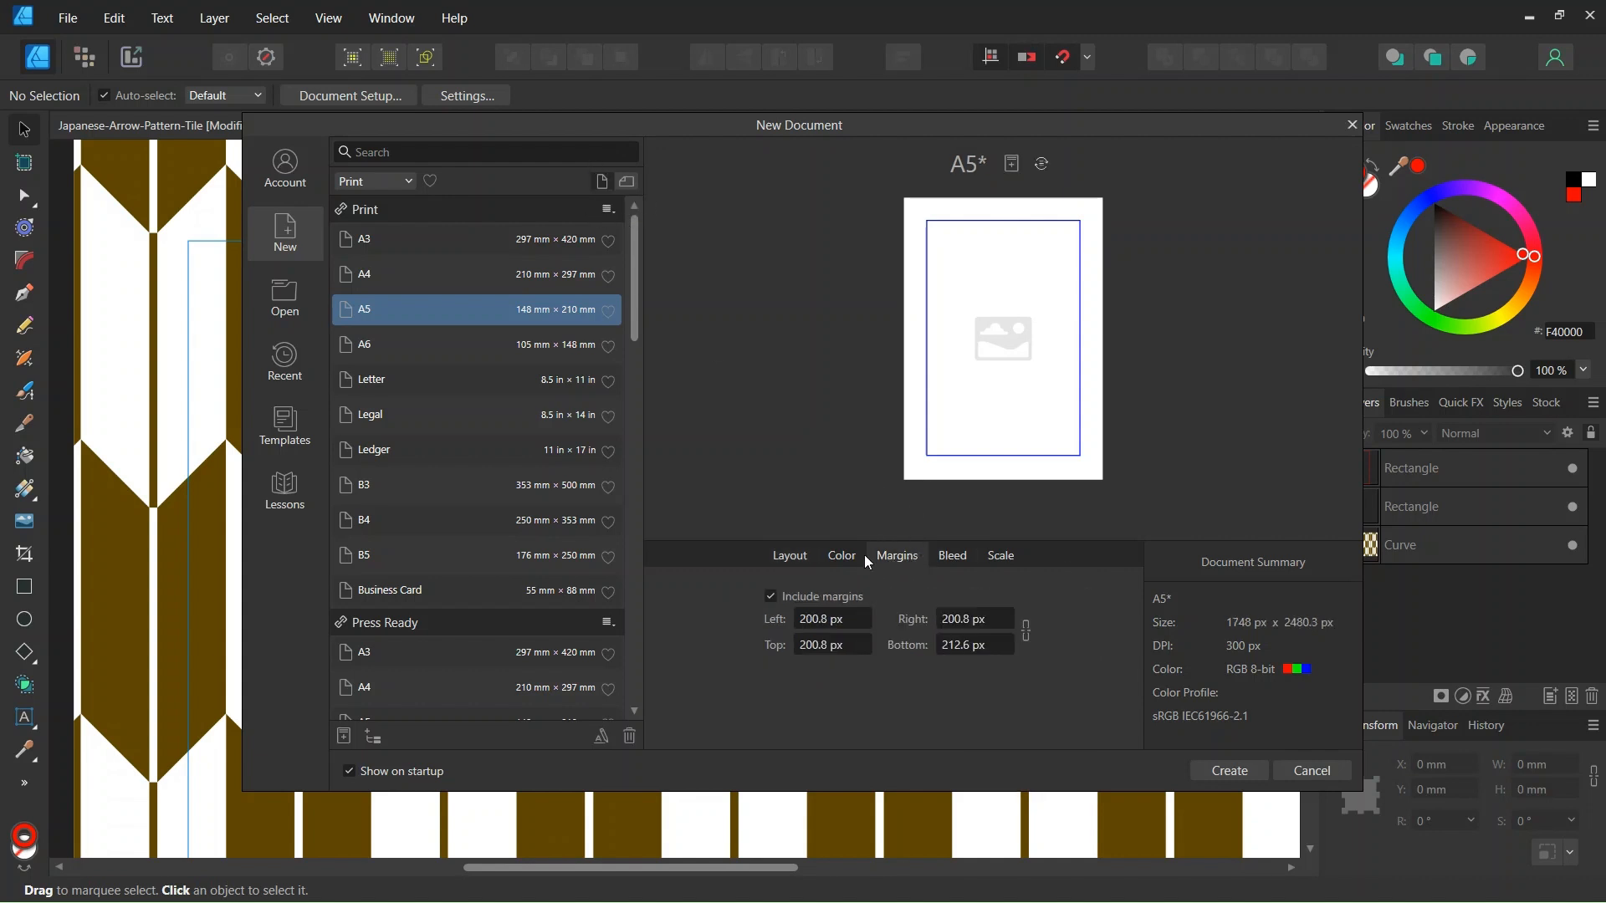
left_click(771, 596)
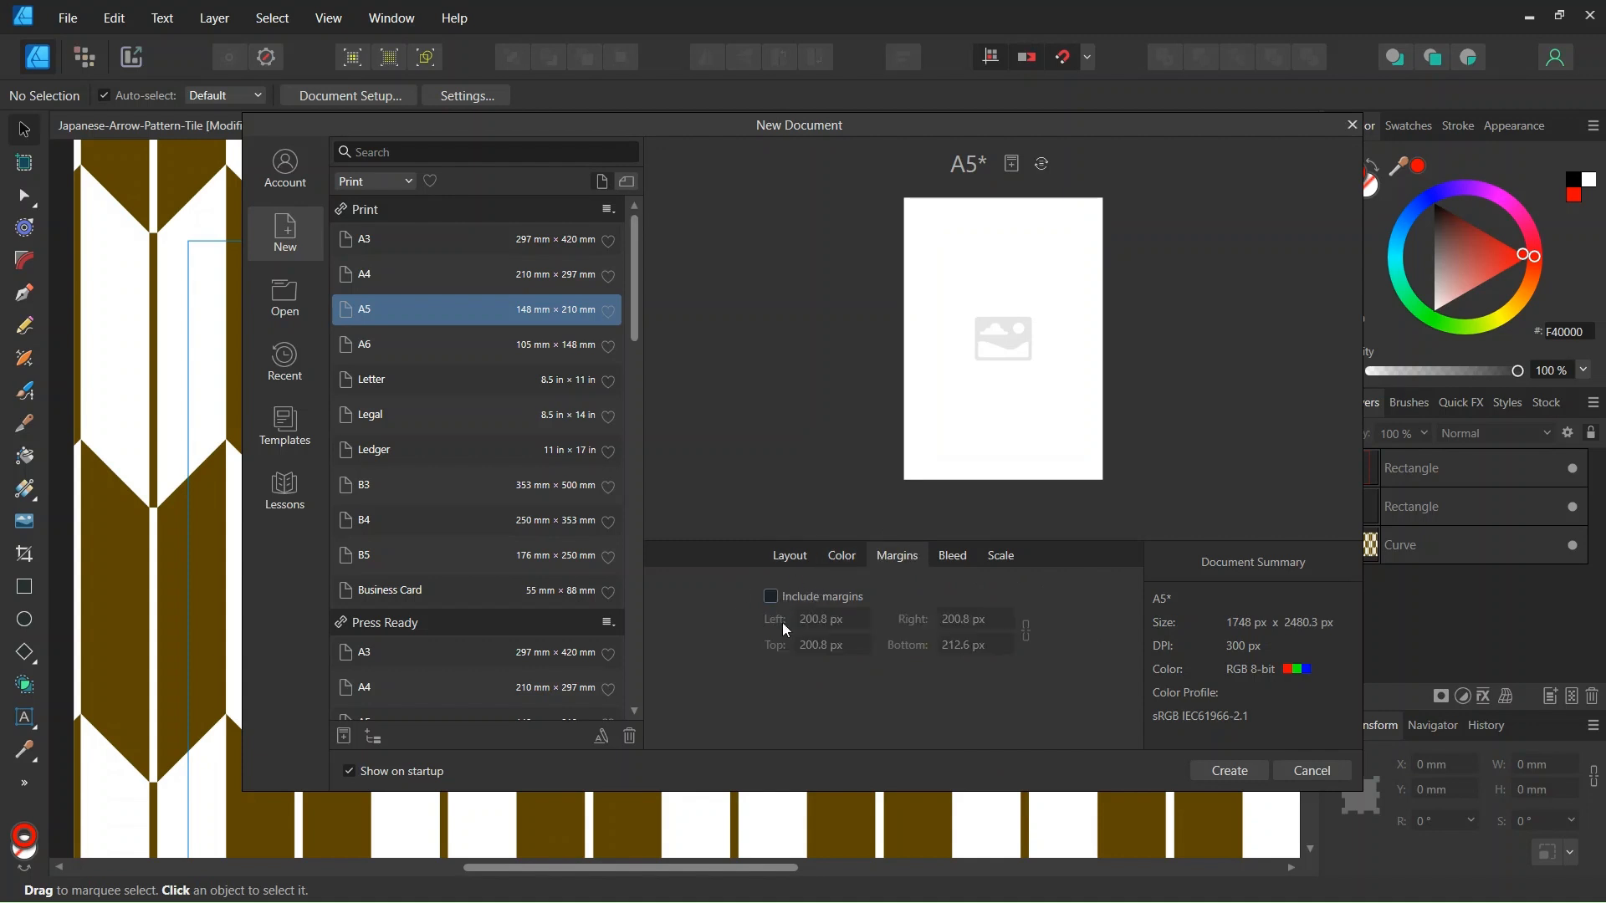
left_click(1227, 770)
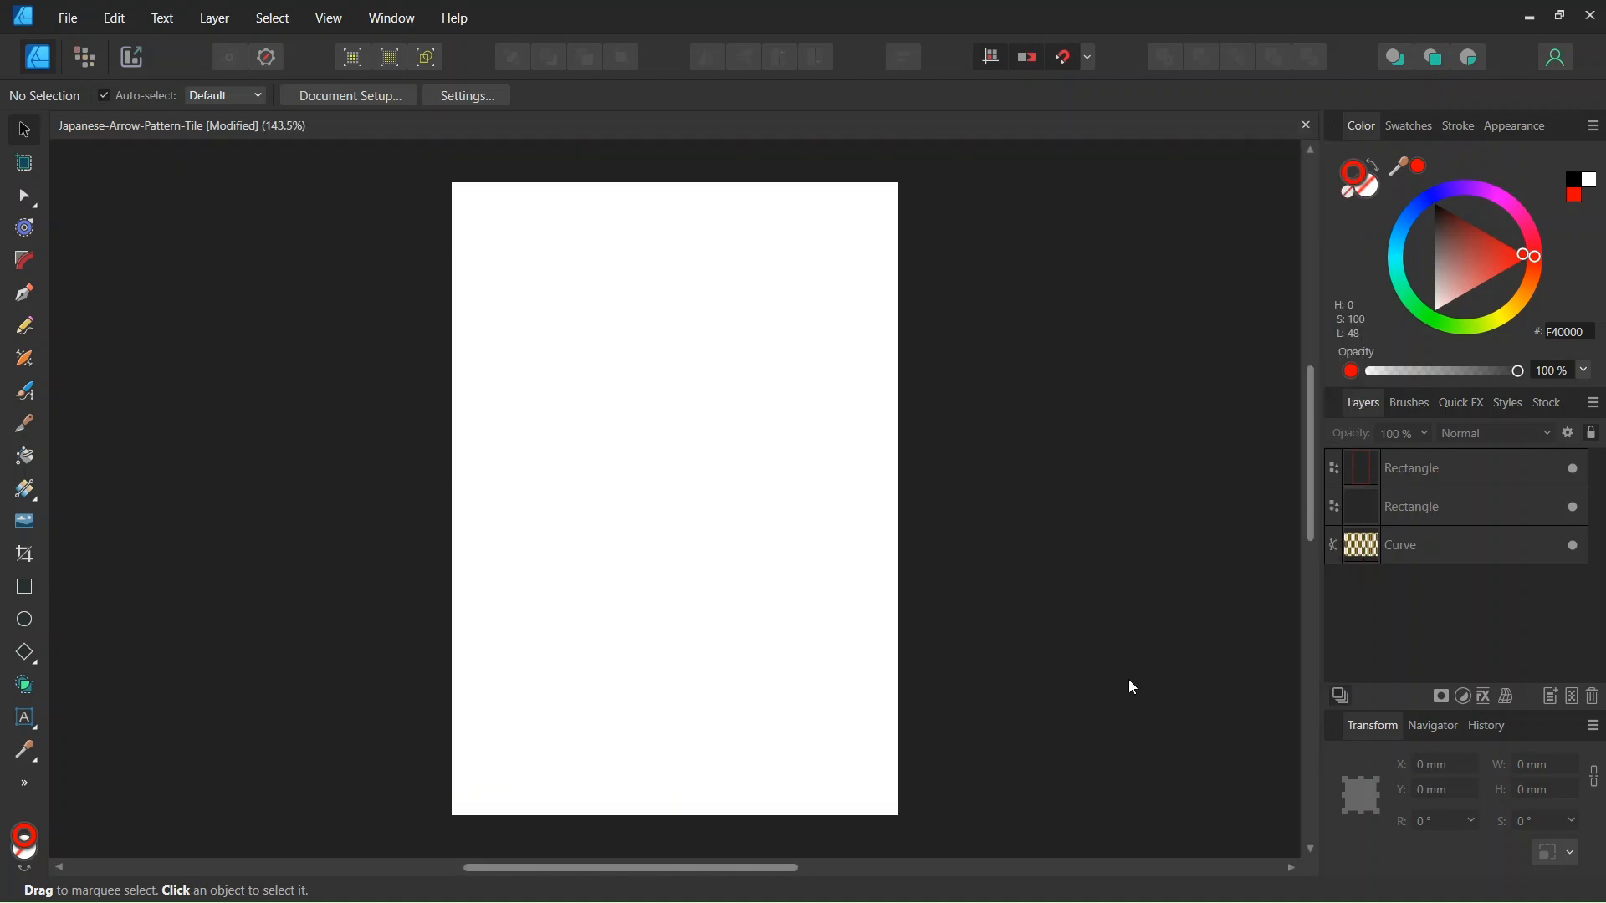
Step: Review which snapping options are enabled
left_click(1090, 59)
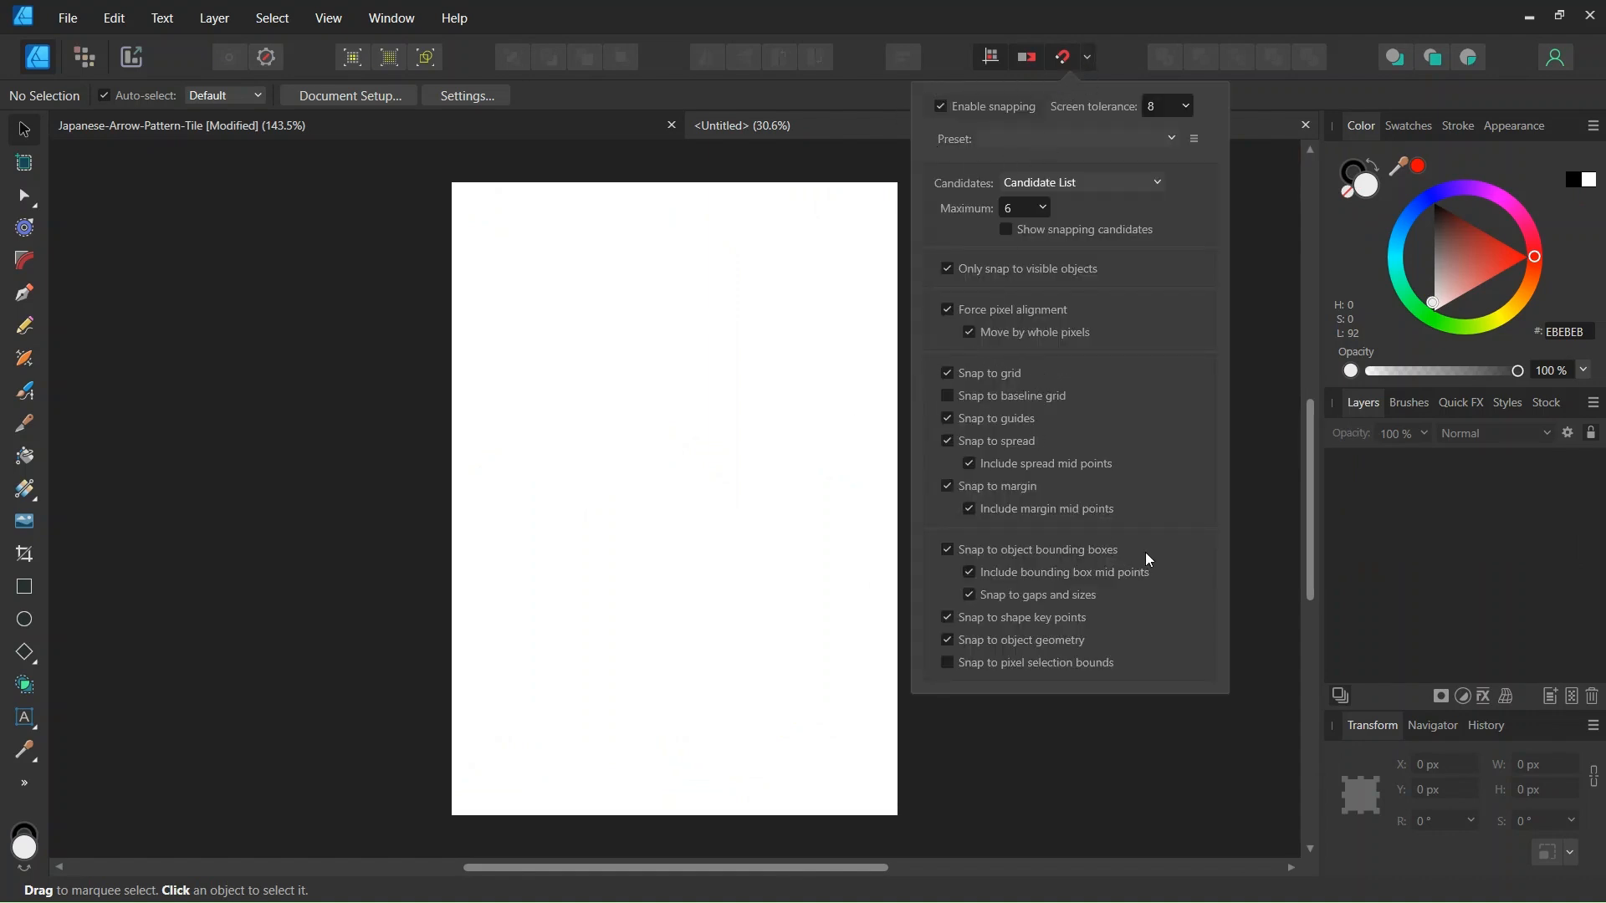
left_click(768, 504)
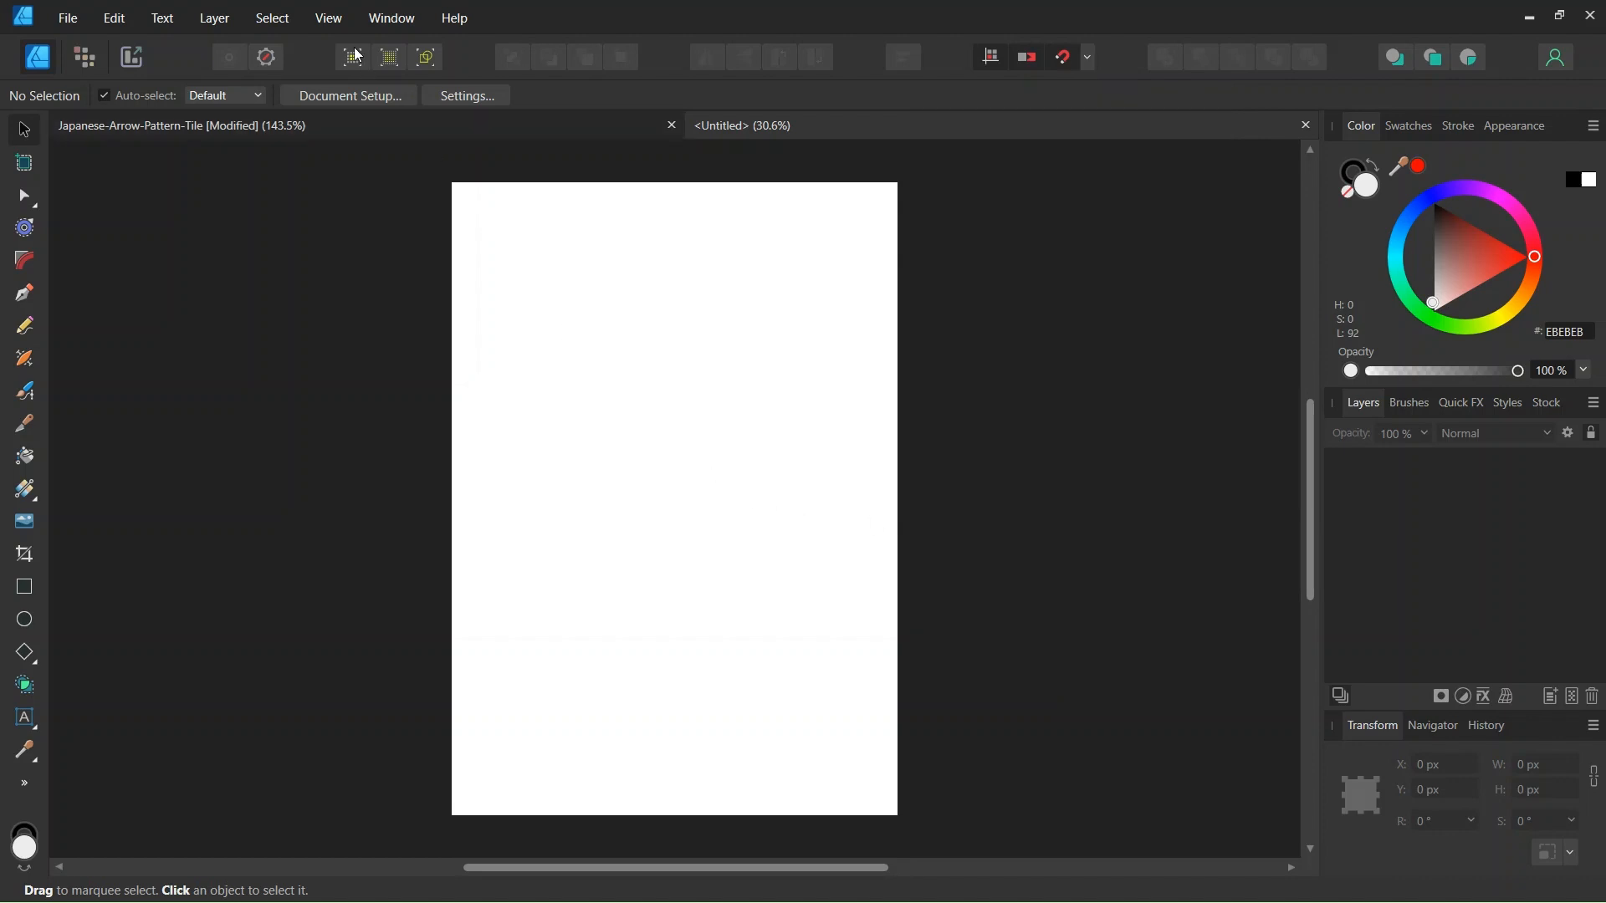
Step: Show the document grid in Basic mode with a spacing of 100 px
left_click(329, 18)
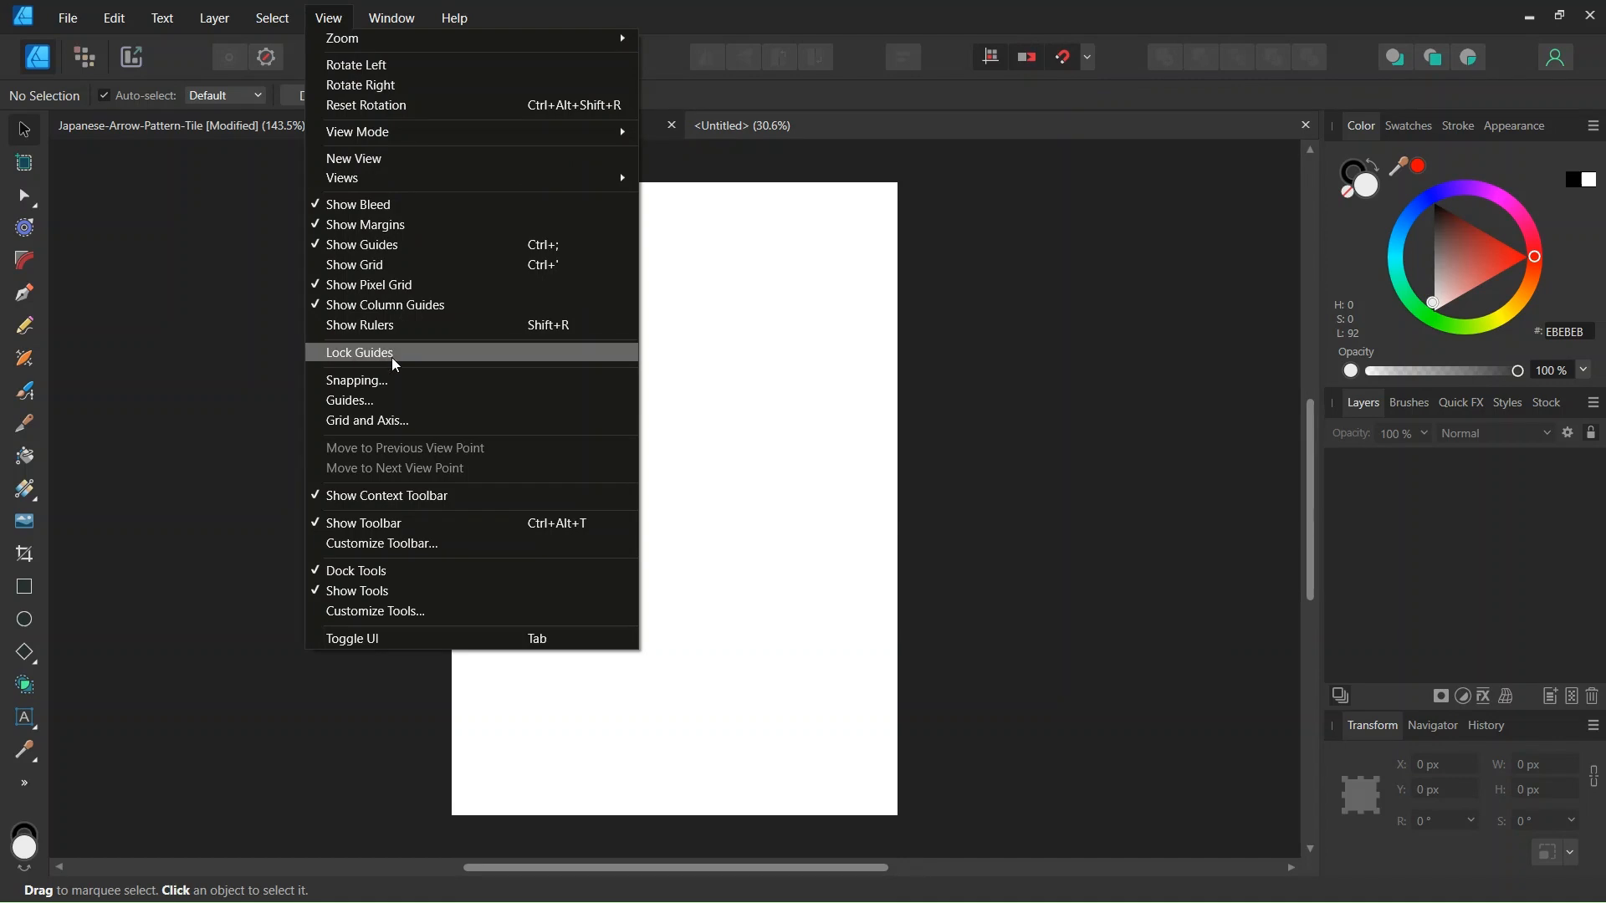
left_click(710, 427)
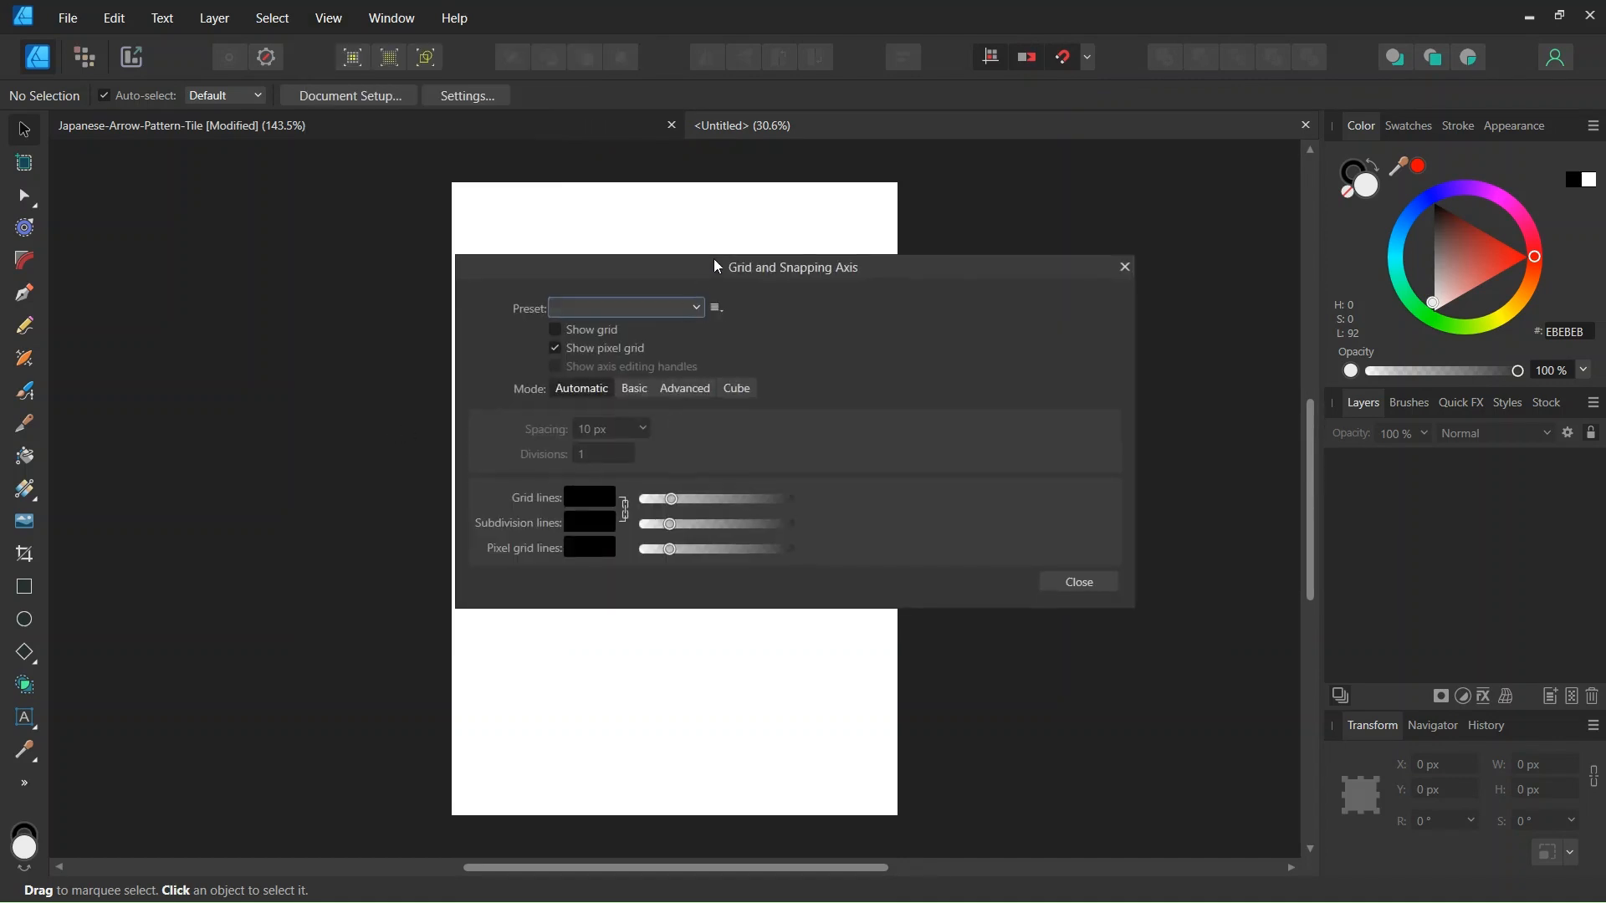
left_click_drag(715, 259, 950, 216)
scroll(614, 324, "up", 1)
left_click(786, 288)
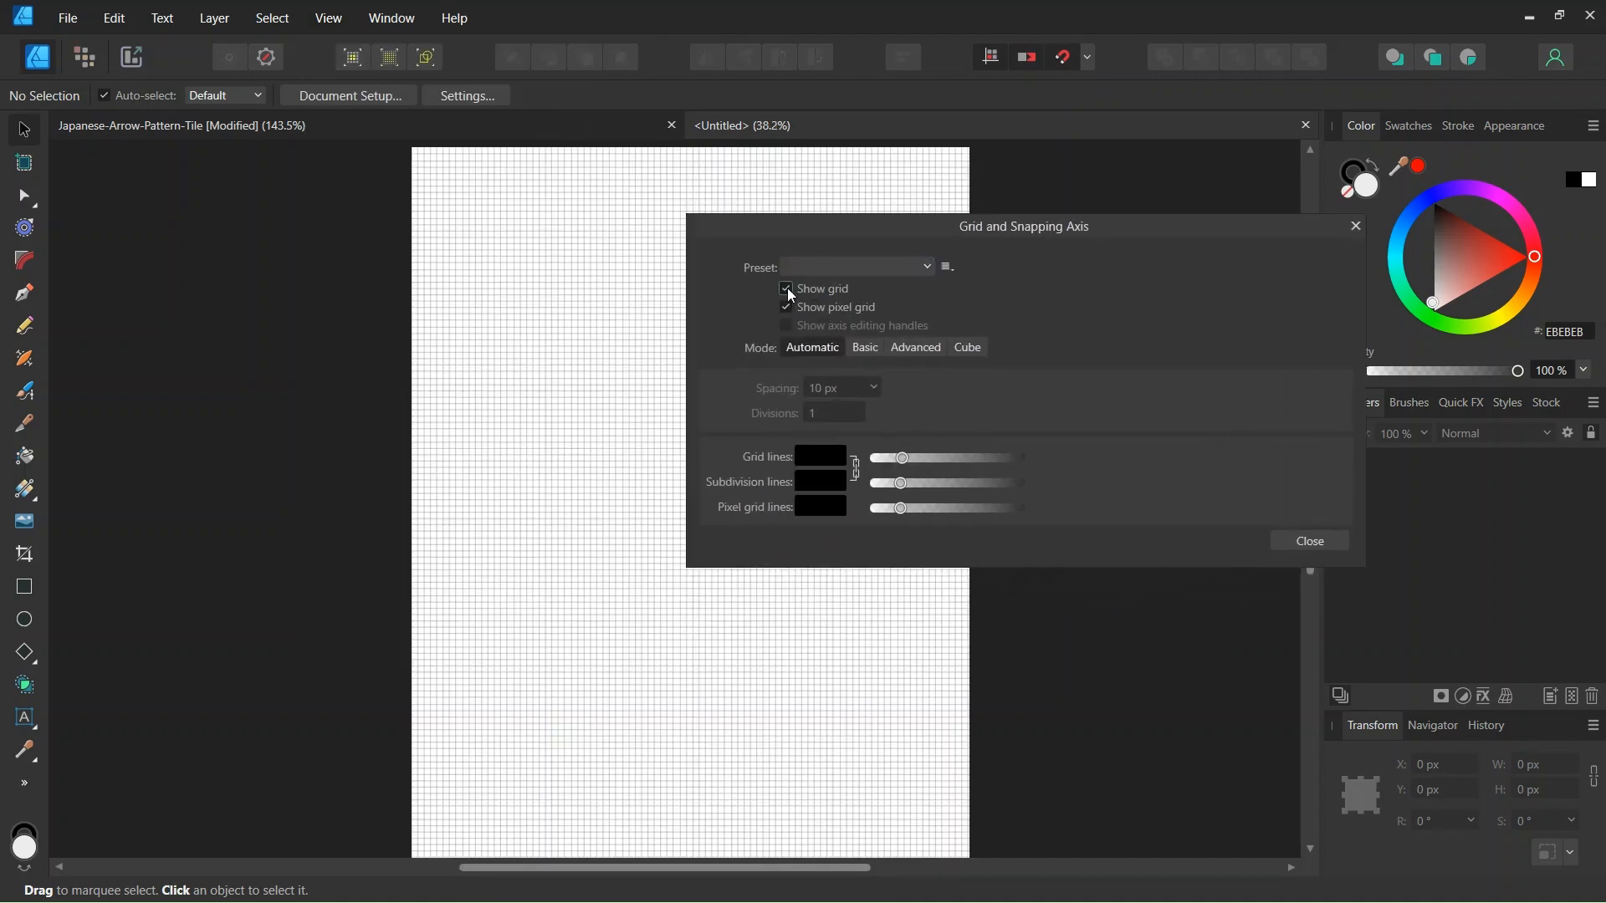
left_click(862, 352)
left_click(816, 384)
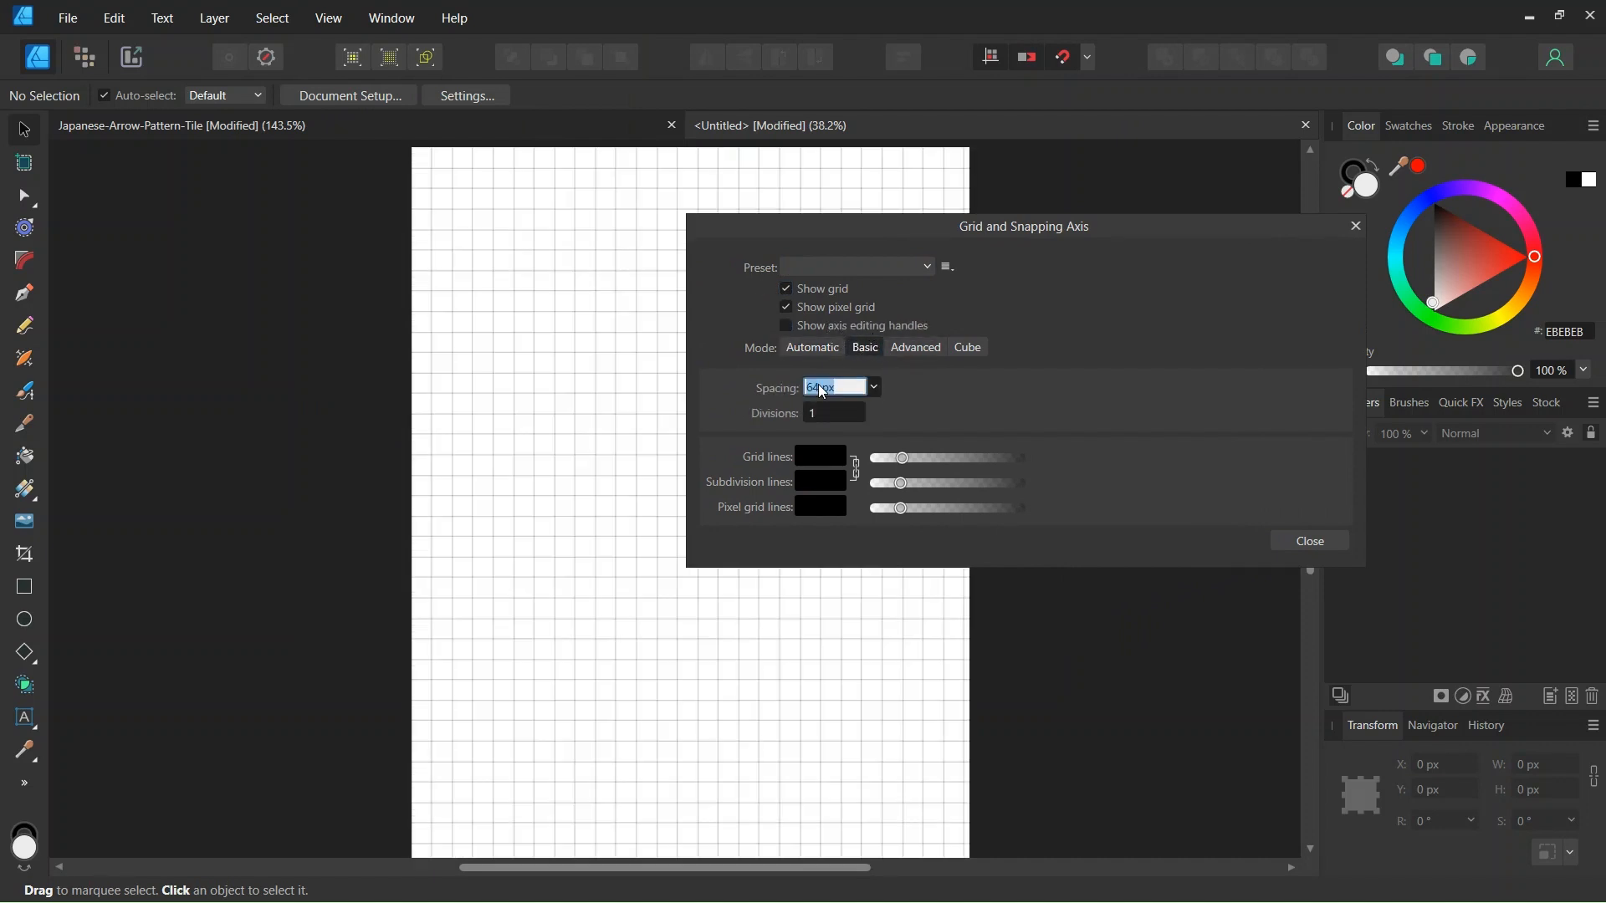
type("100")
left_click(1311, 542)
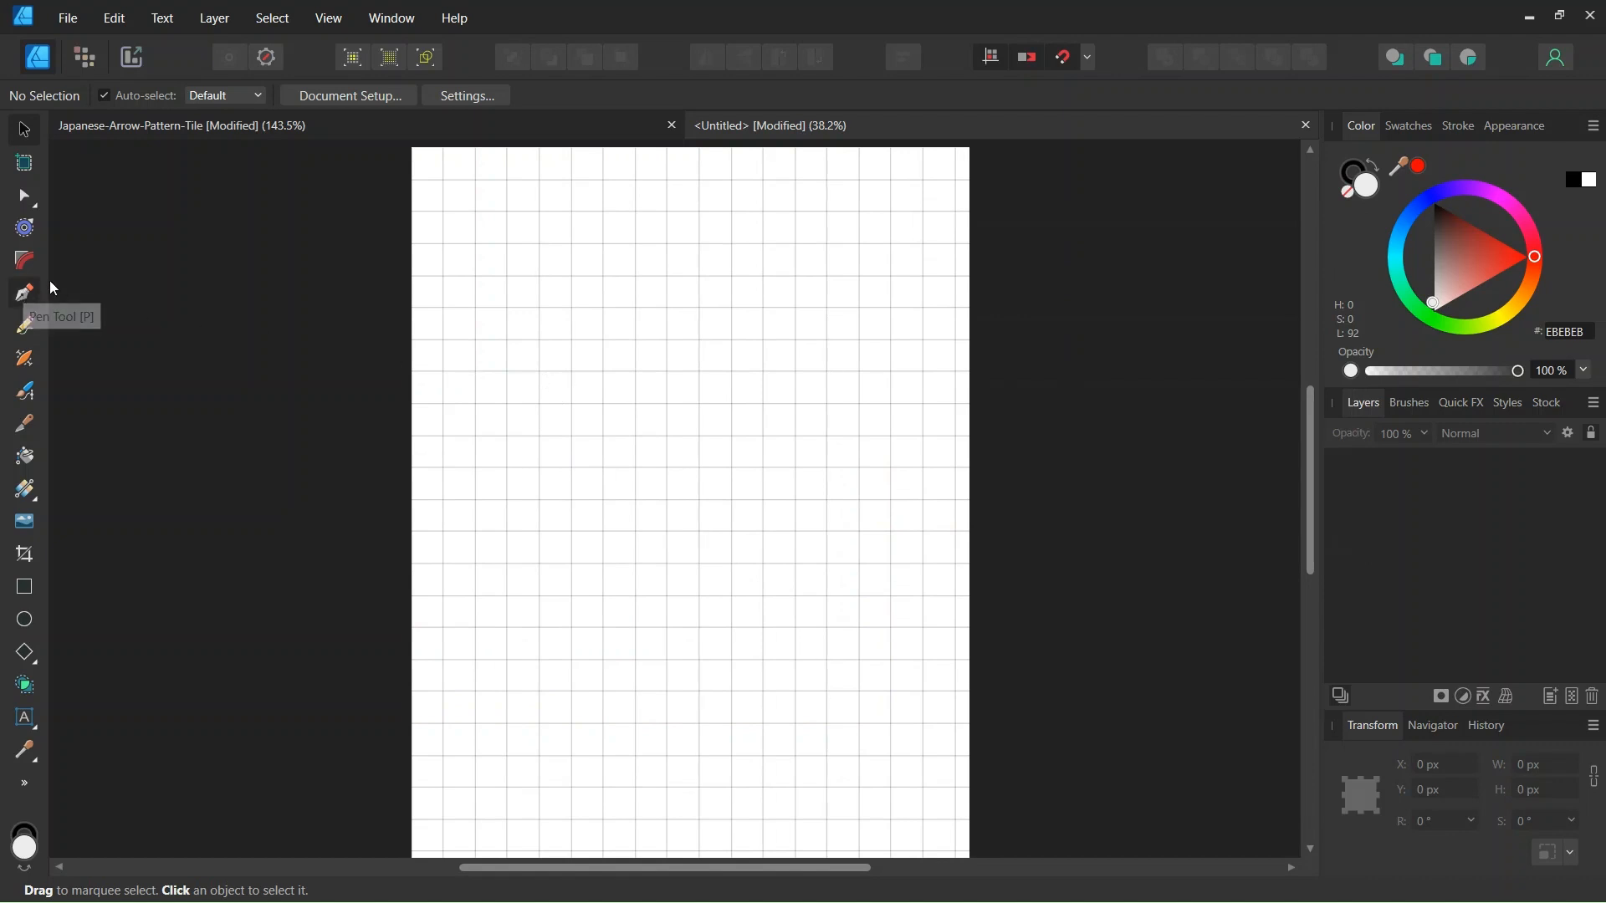
Step: With the Pen tool and no fill or stroke, draw a closed upright parallelogram 100 px wide and 500 px high, its ends sloping down to the right
left_click(25, 295)
left_click(104, 96)
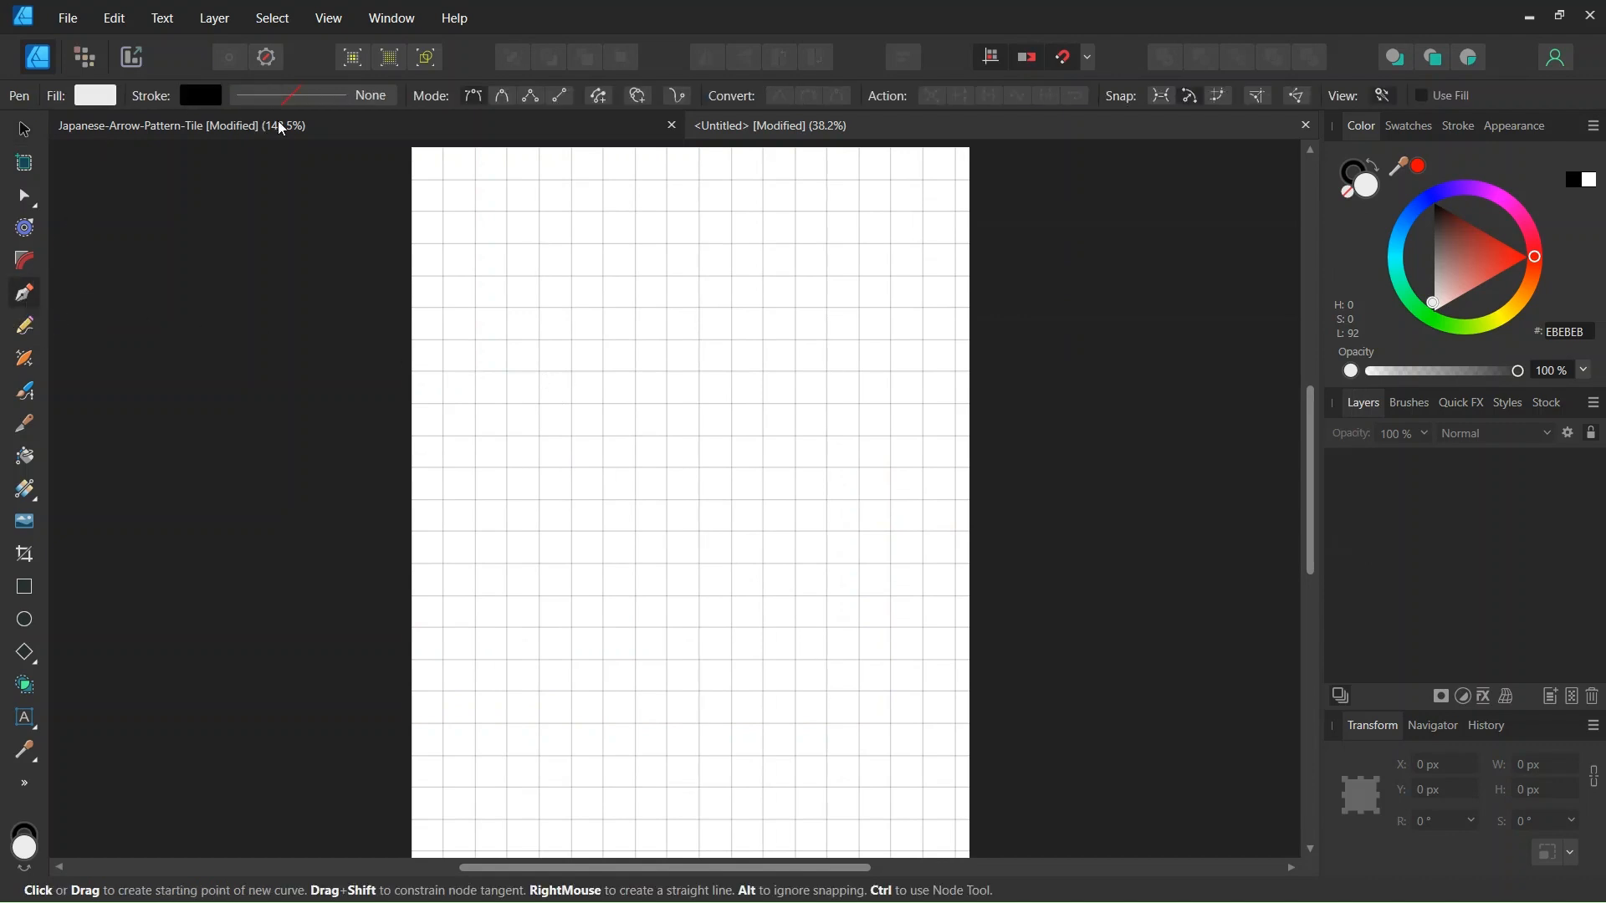
left_click(332, 143)
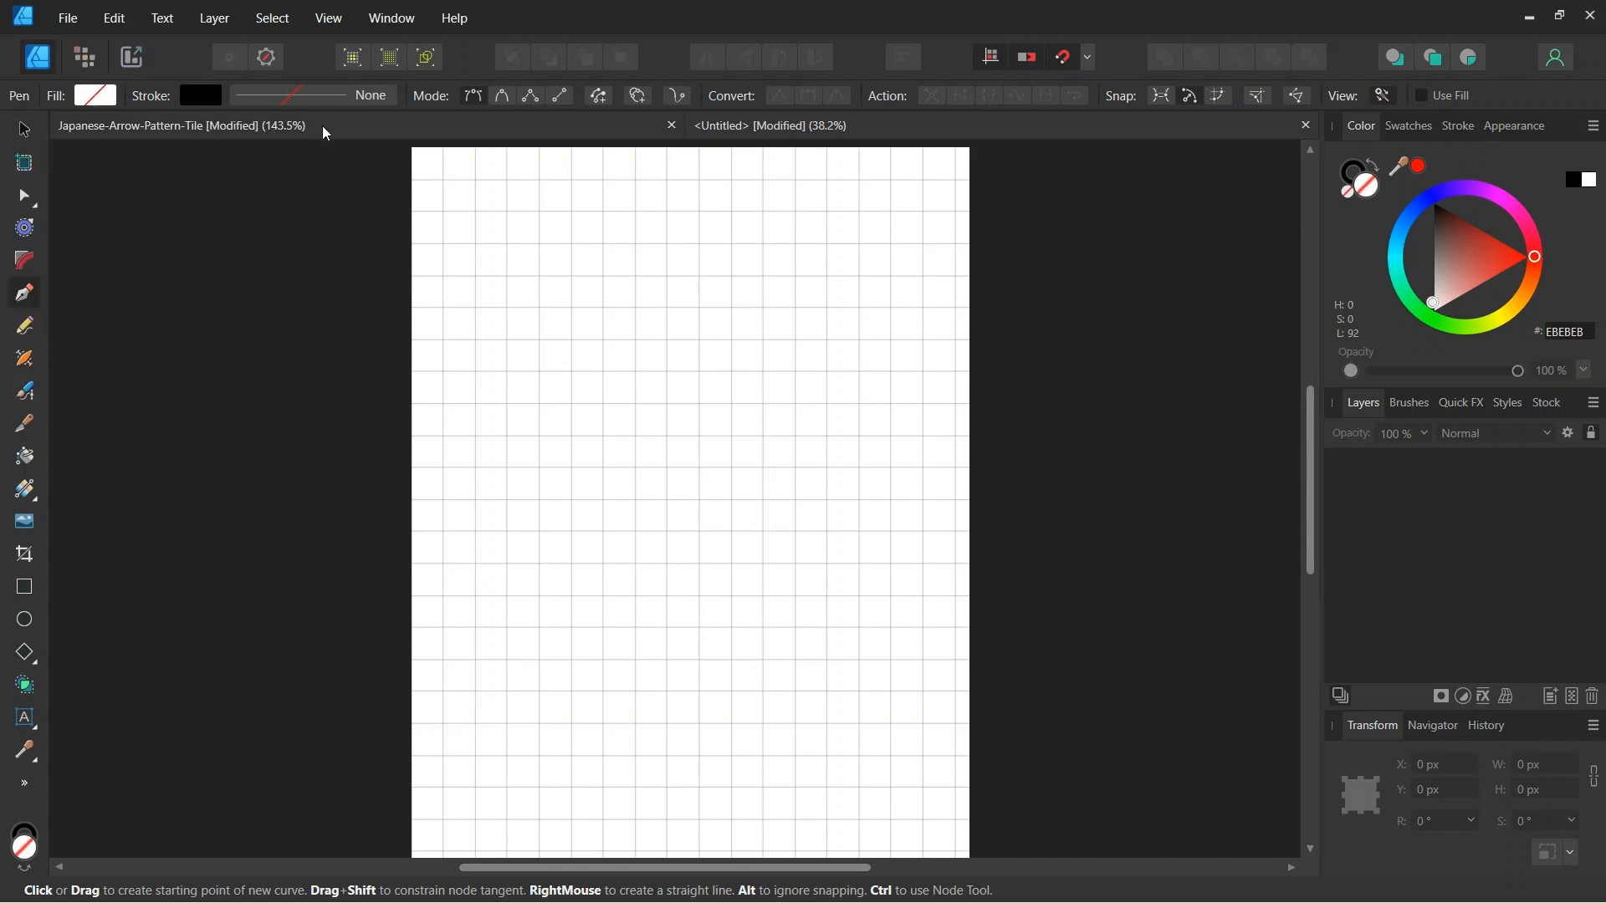
left_click(186, 102)
left_click(352, 134)
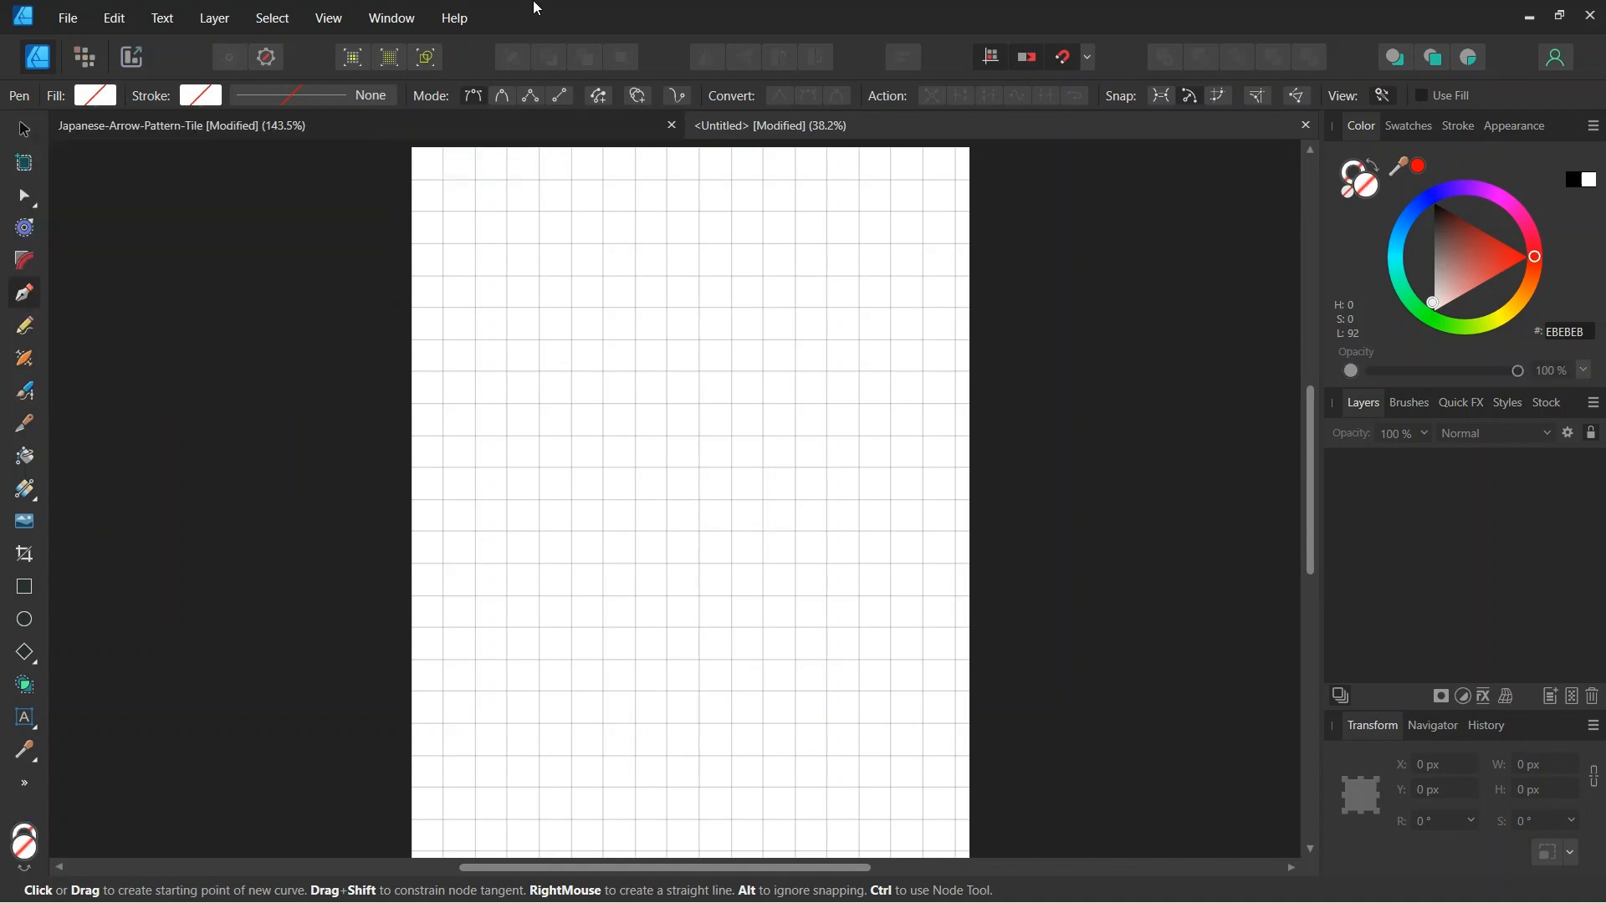
left_click(572, 276)
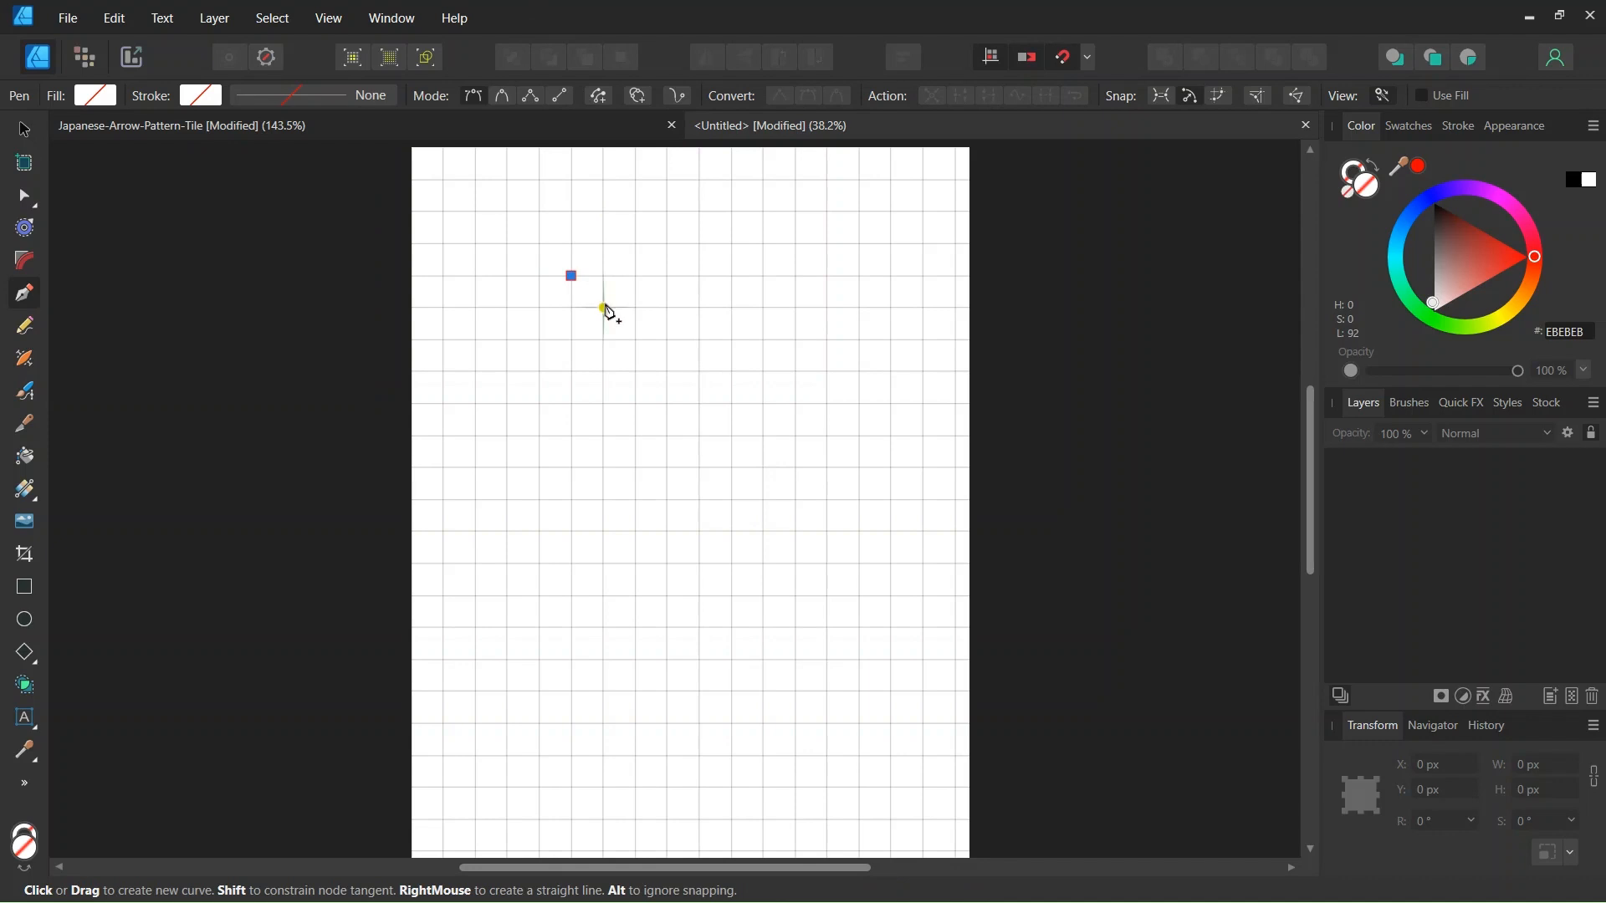
left_click(605, 308)
left_click(605, 436)
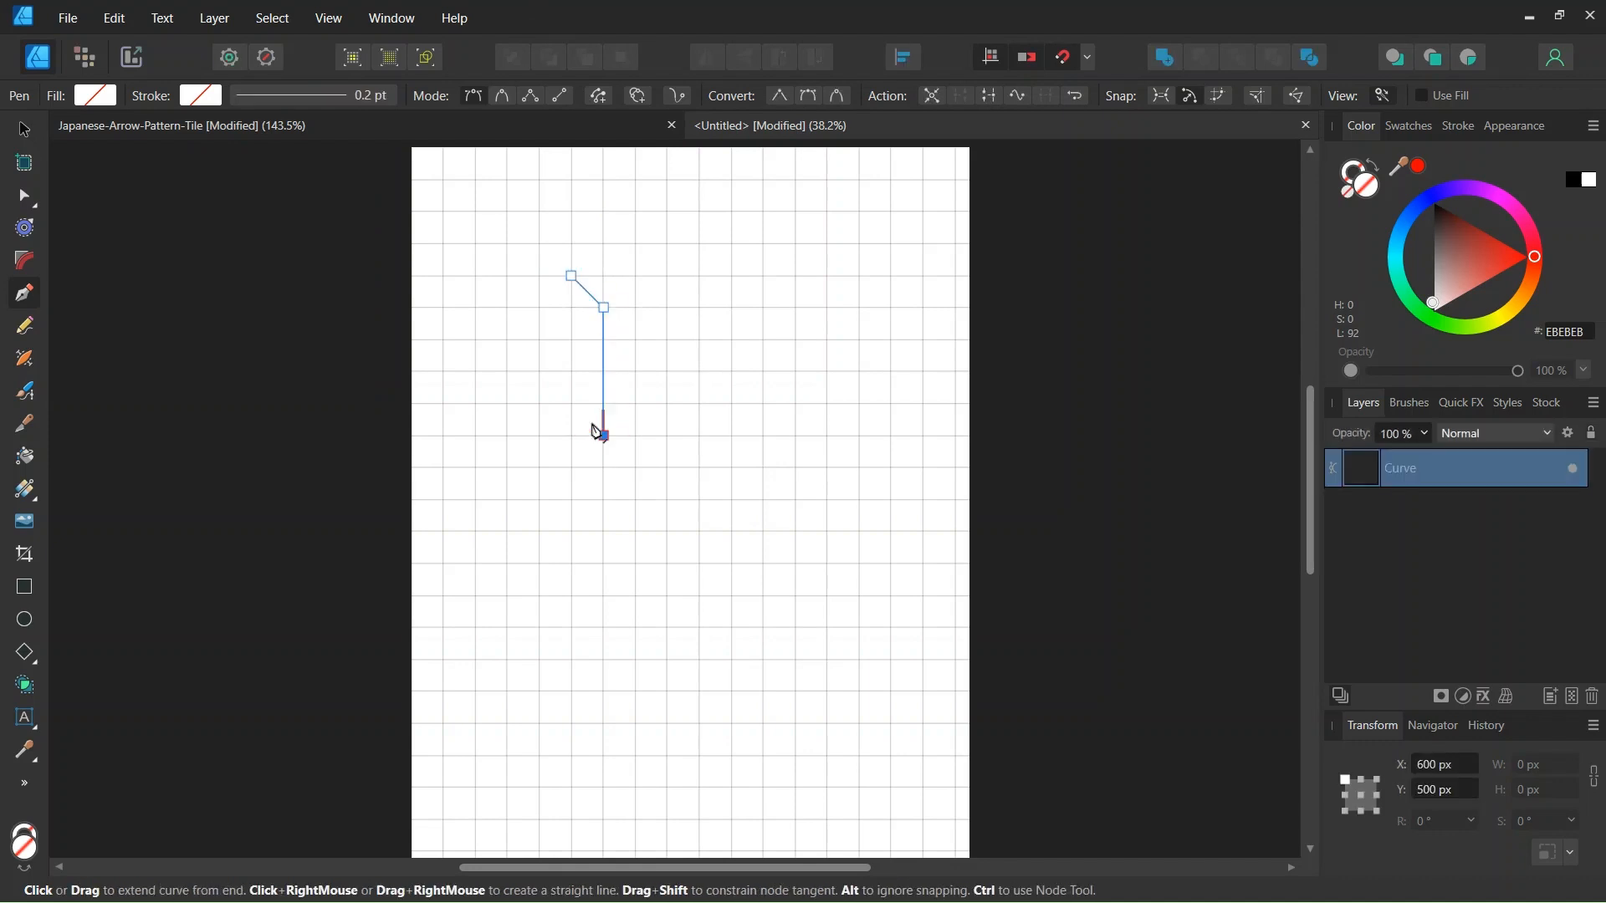
left_click(572, 405)
left_click(572, 276)
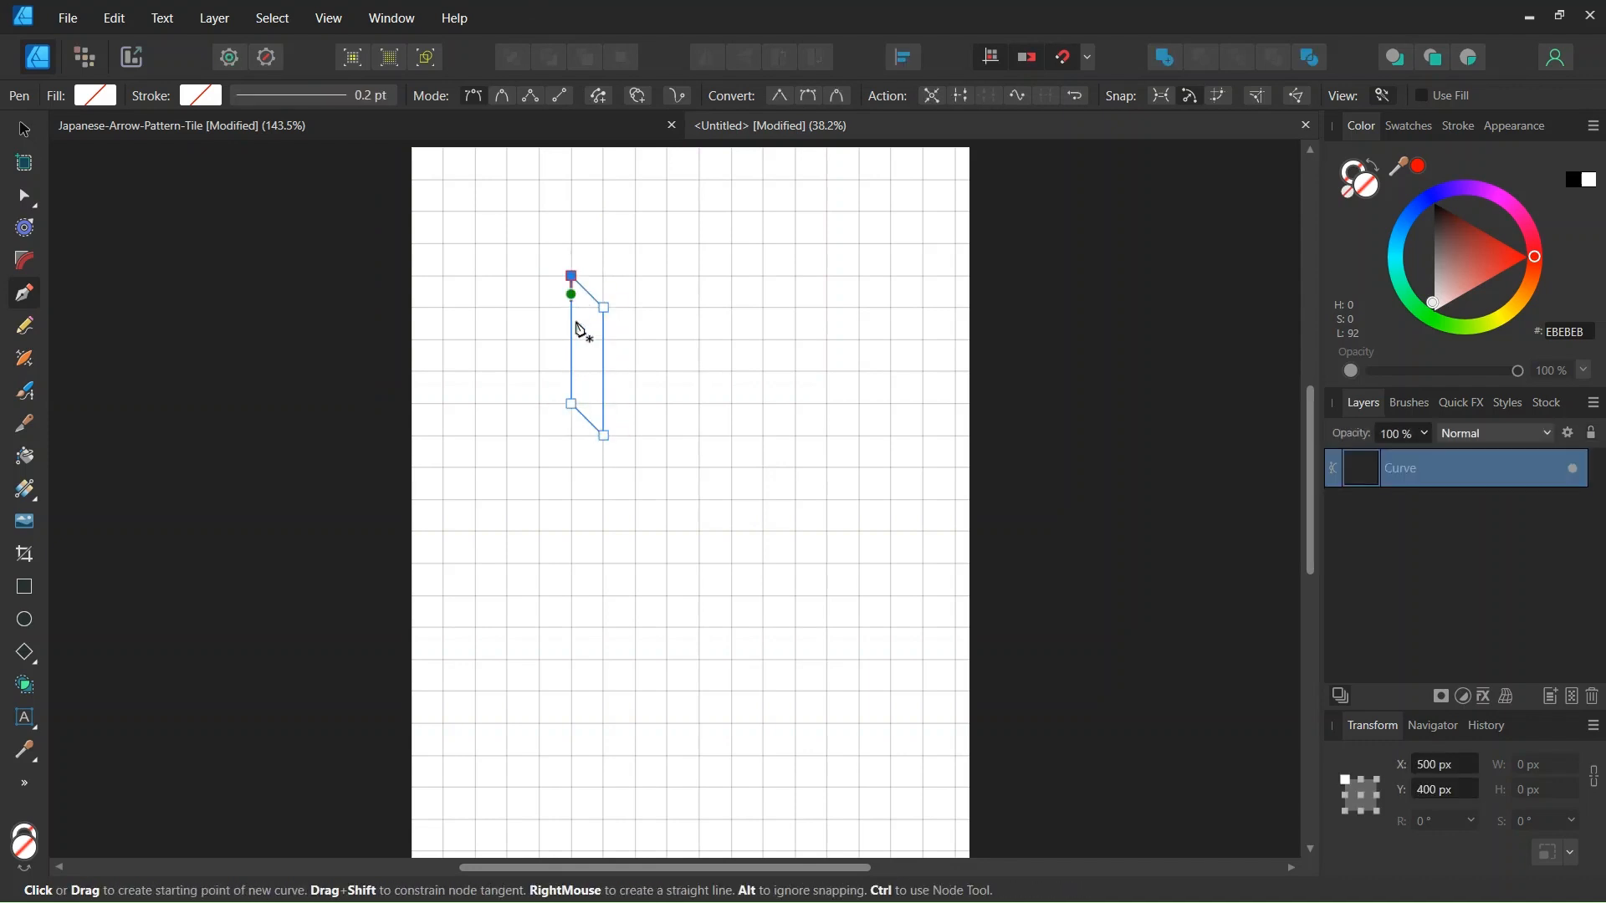
scroll(582, 355, "up", 2)
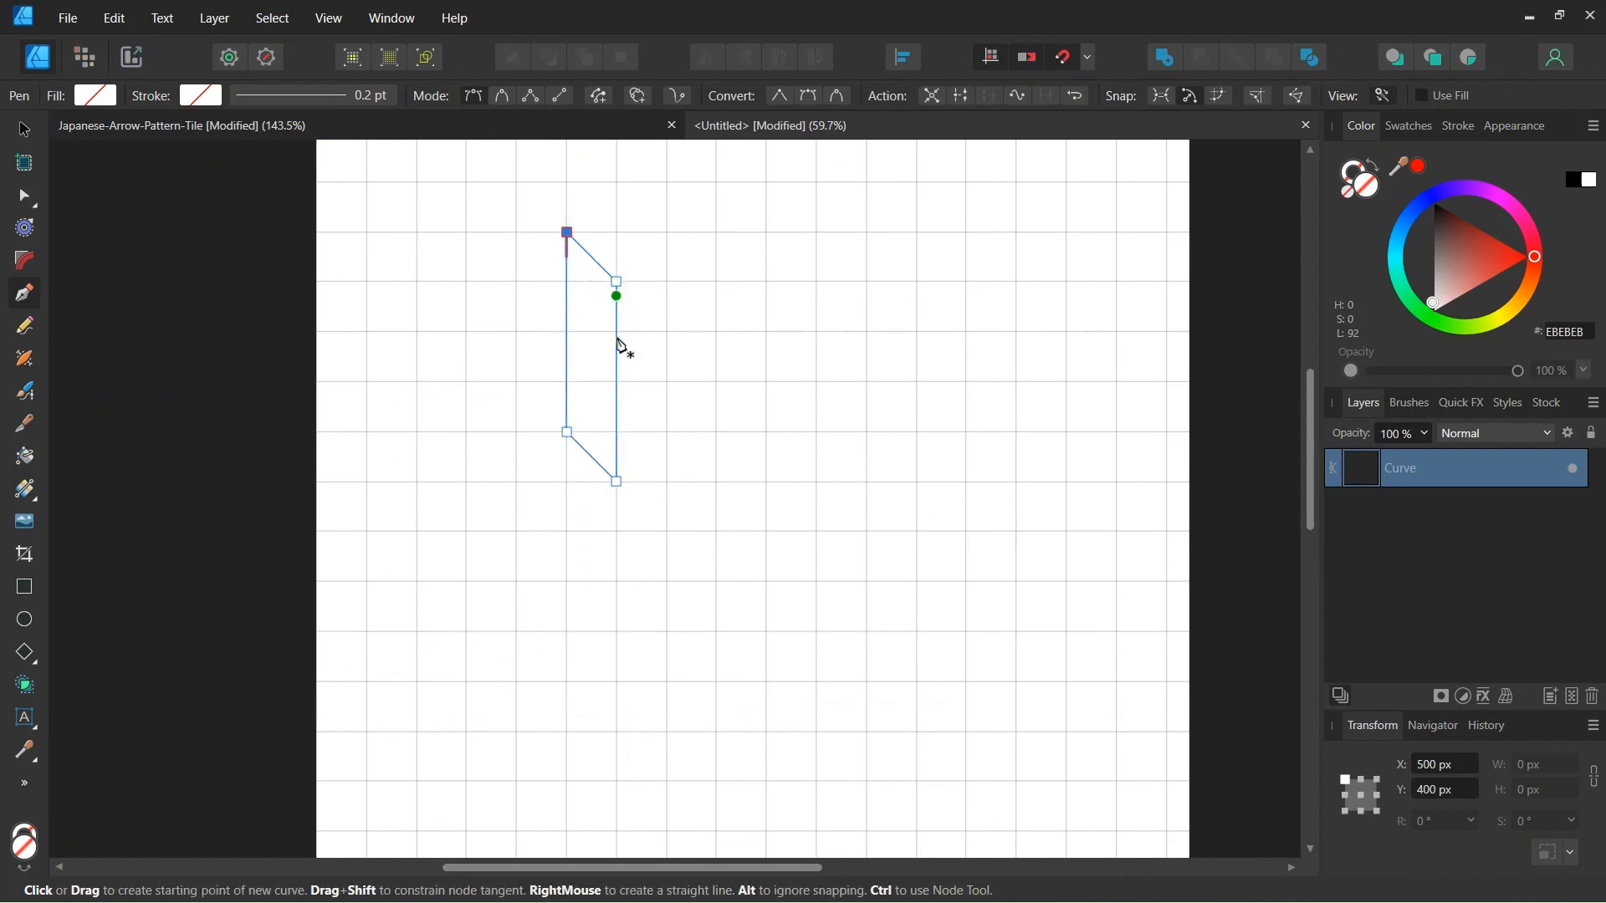
Step: Fill the parallelogram with dark brown 5D3900
left_click(26, 131)
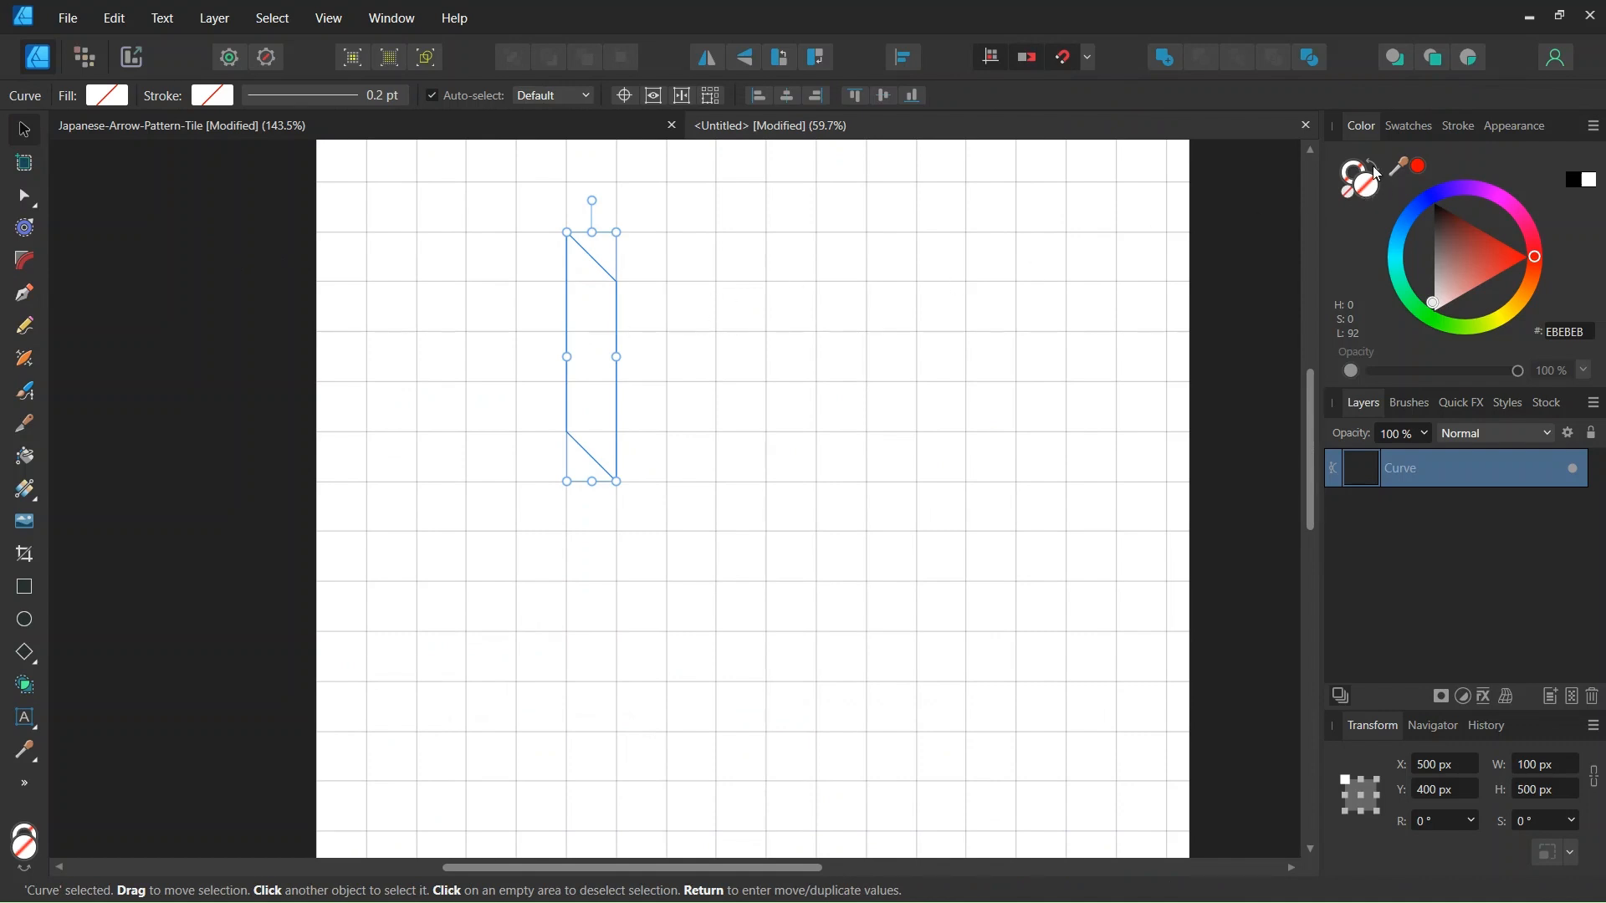
left_click(1522, 301)
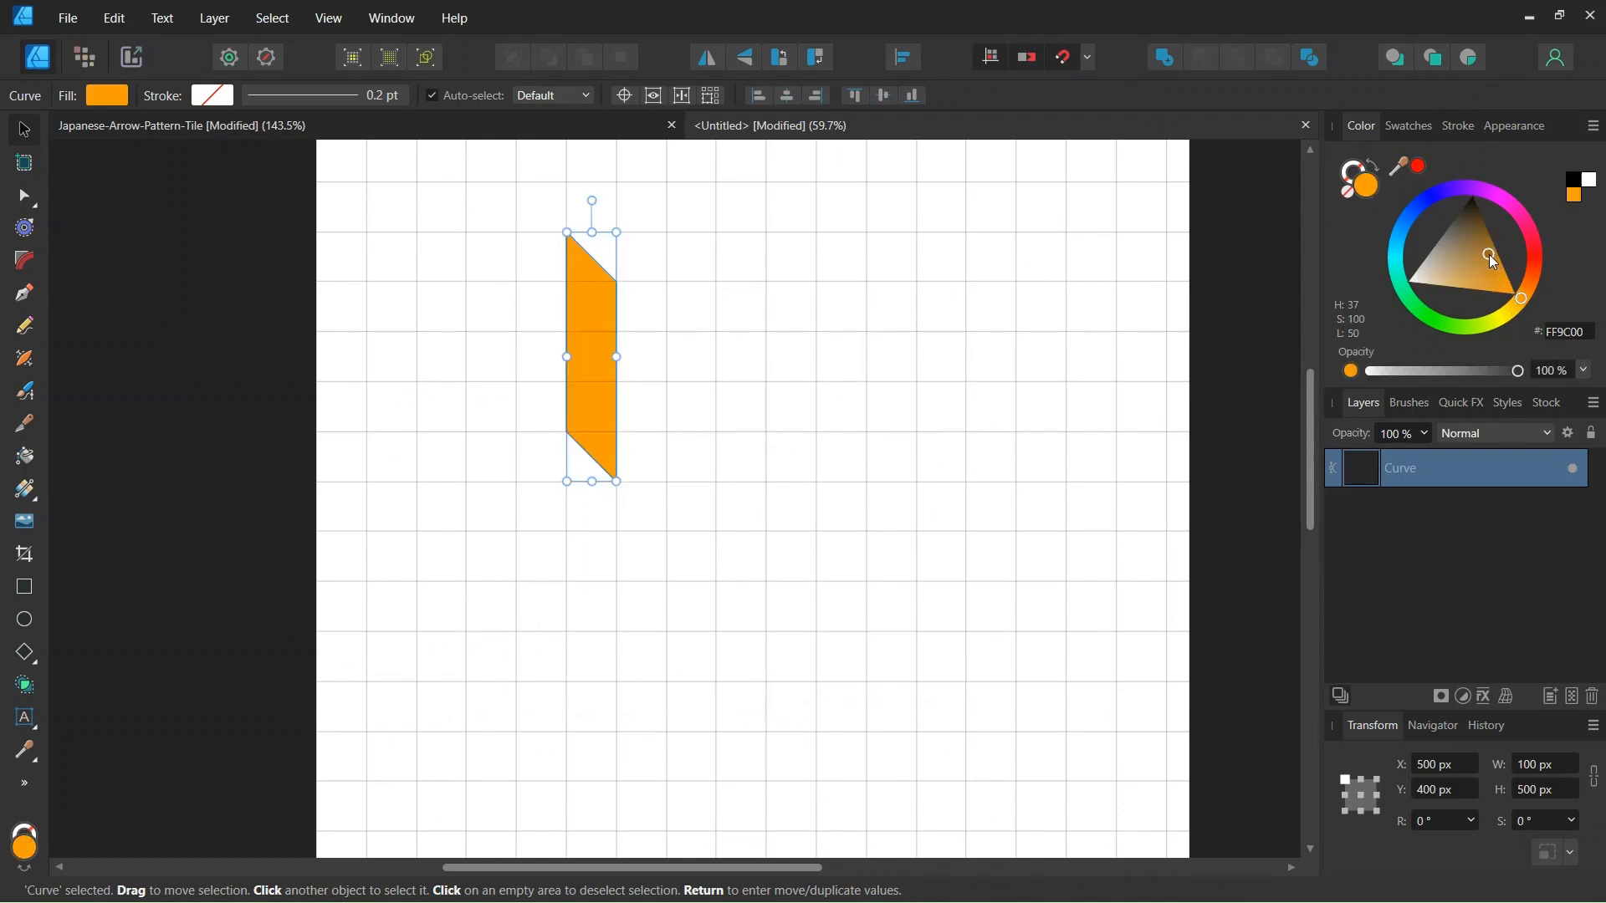
left_click(1491, 232)
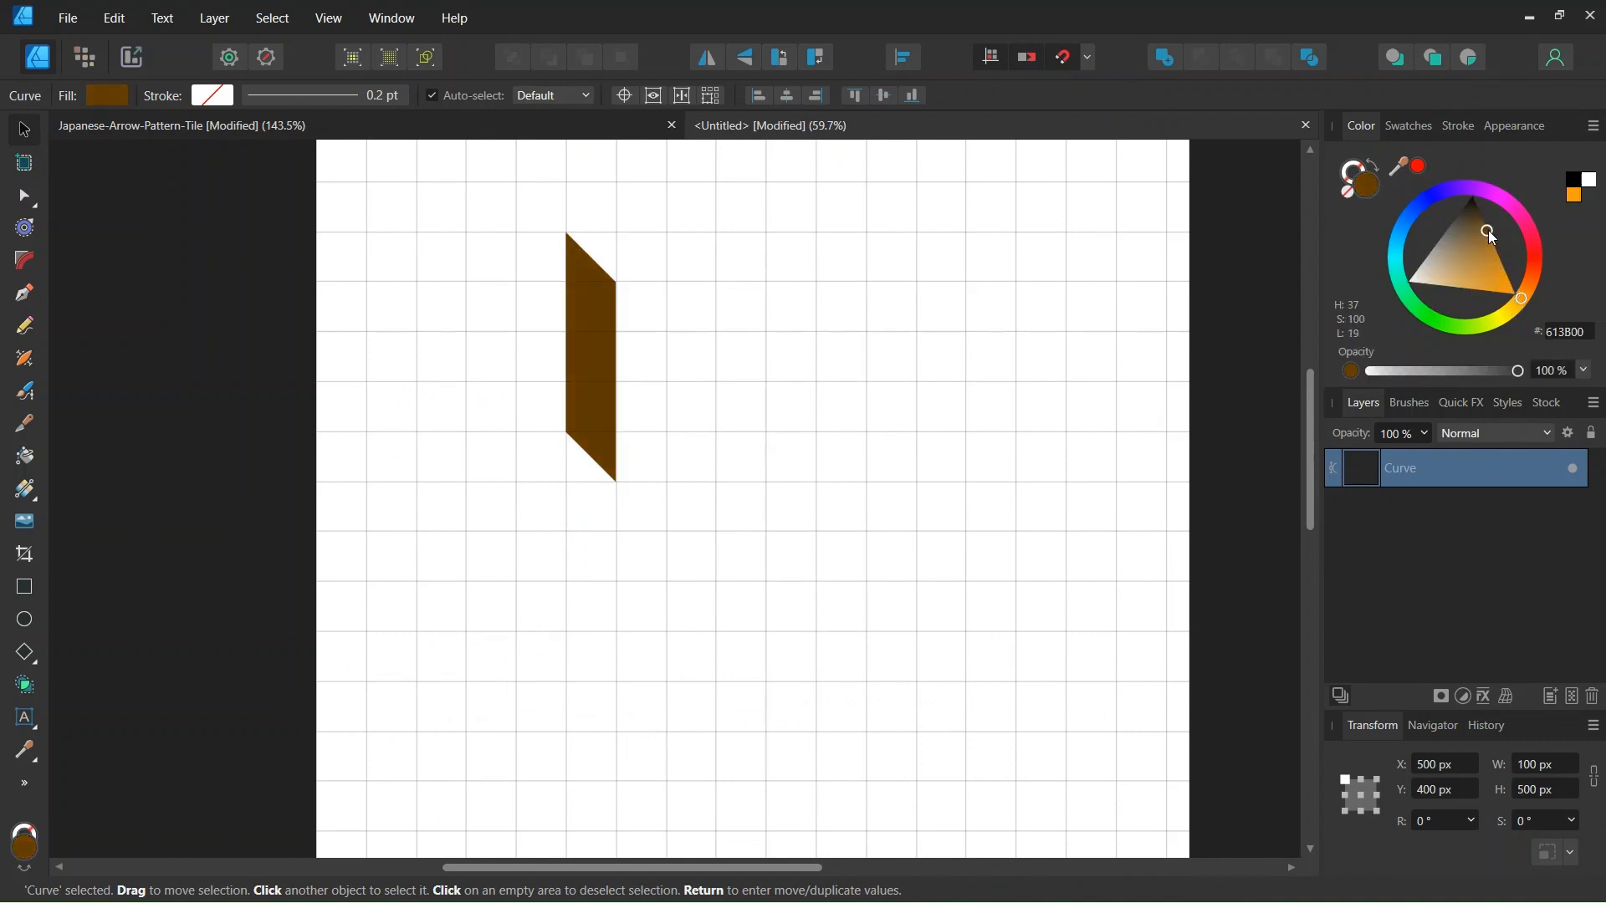
left_click(889, 278)
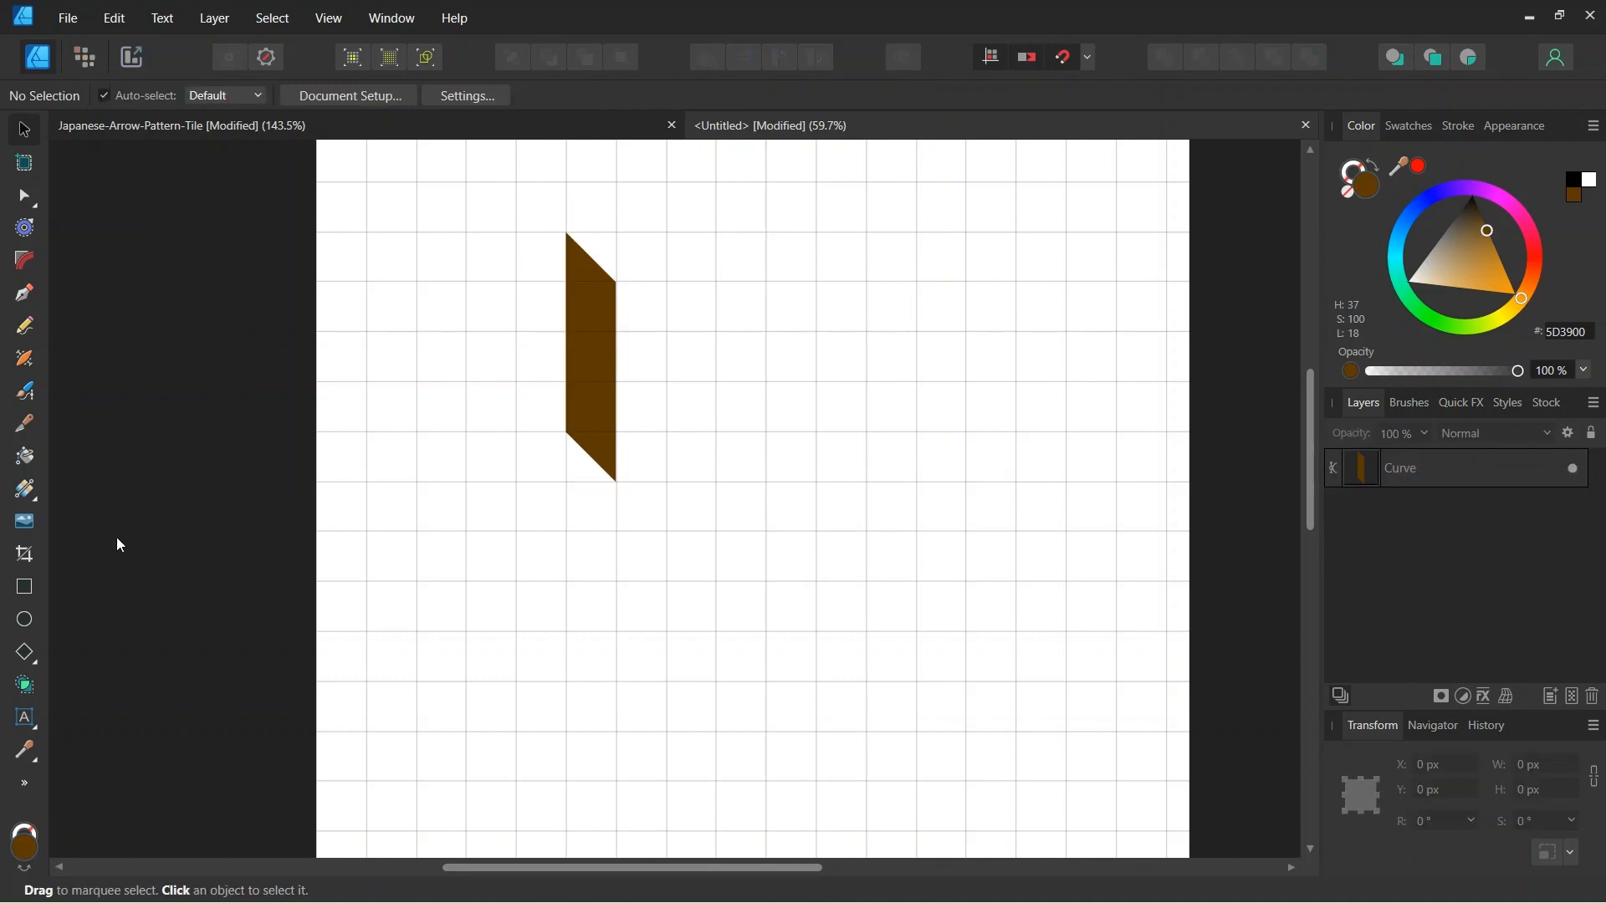
Step: Draw a narrow white rectangle without stroke, about 21 px wide and 400 px high, along the right edge of the parallelogram
left_click(29, 597)
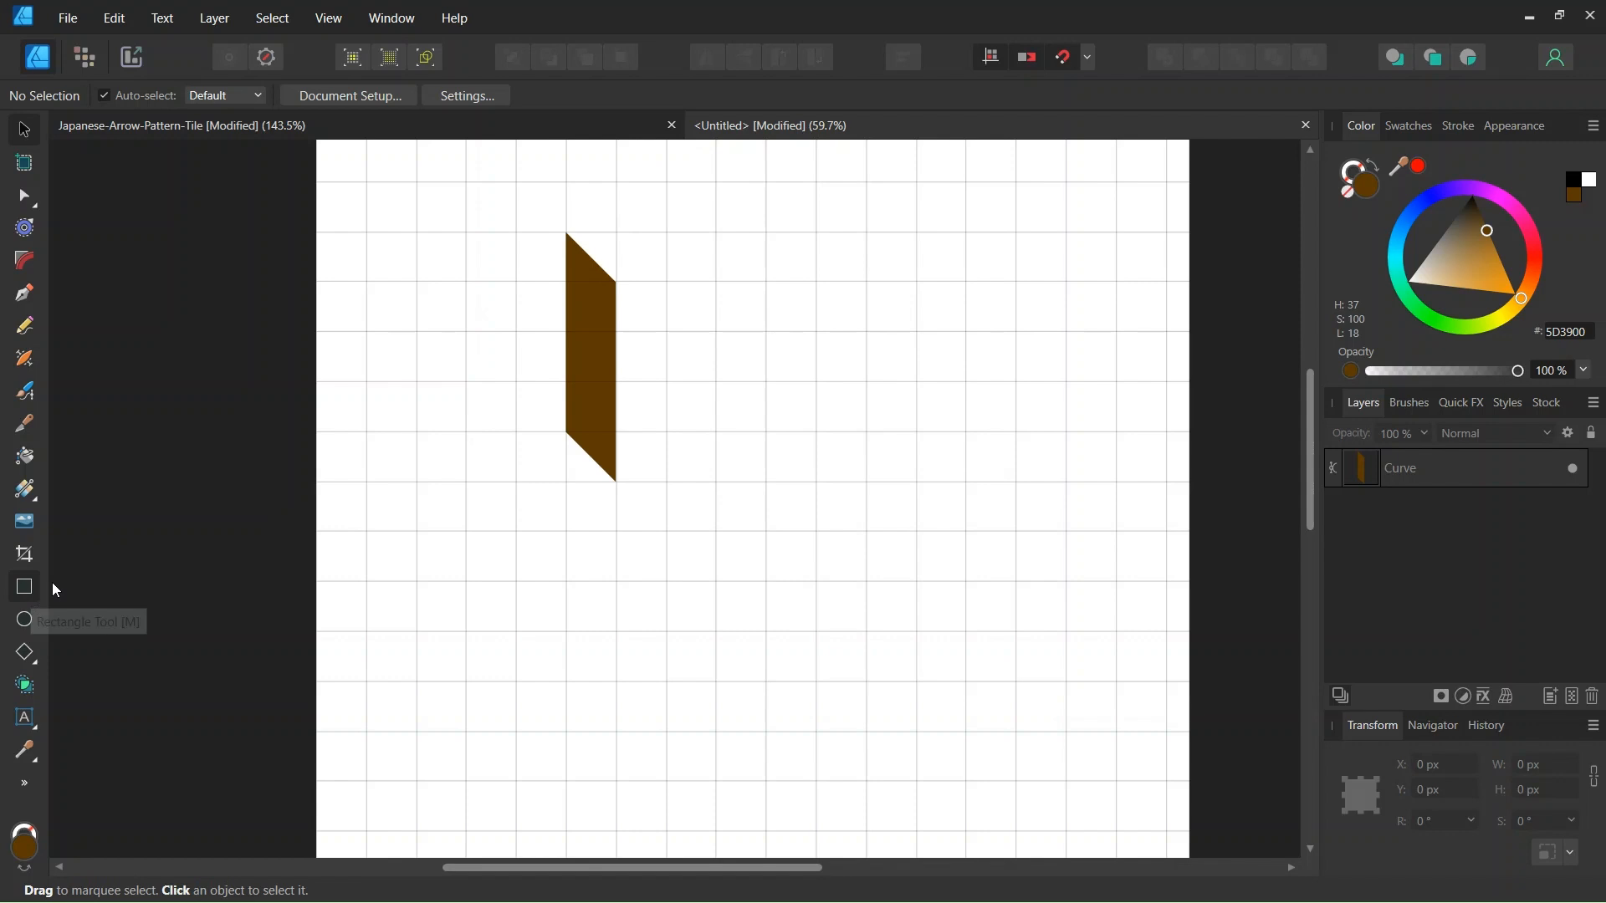
left_click(130, 102)
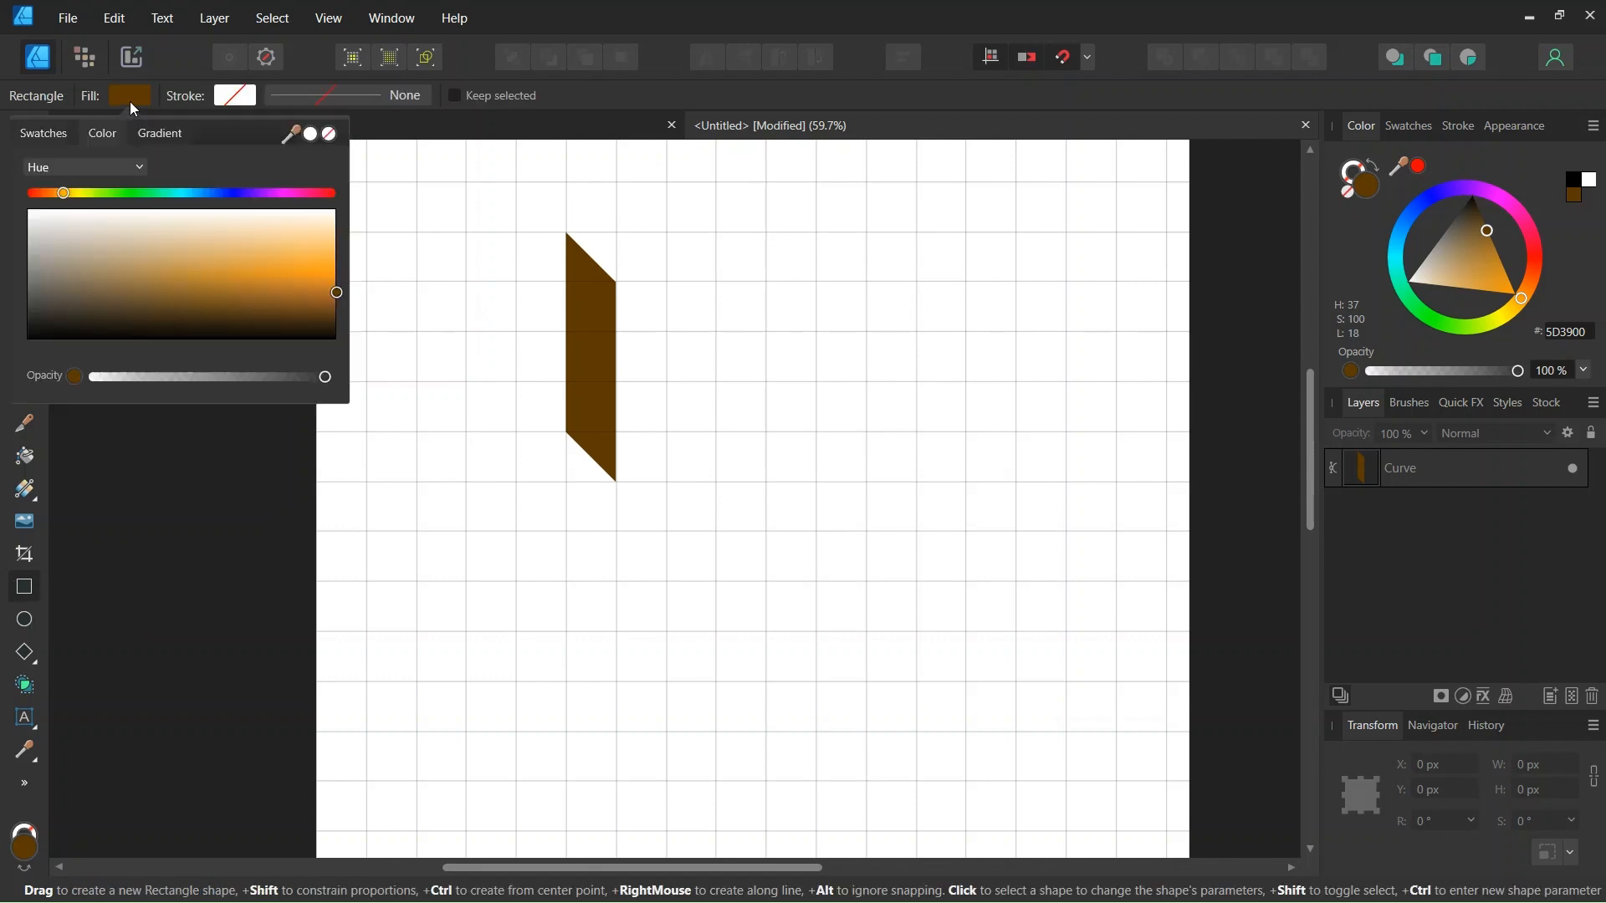
left_click_drag(109, 219, 13, 207)
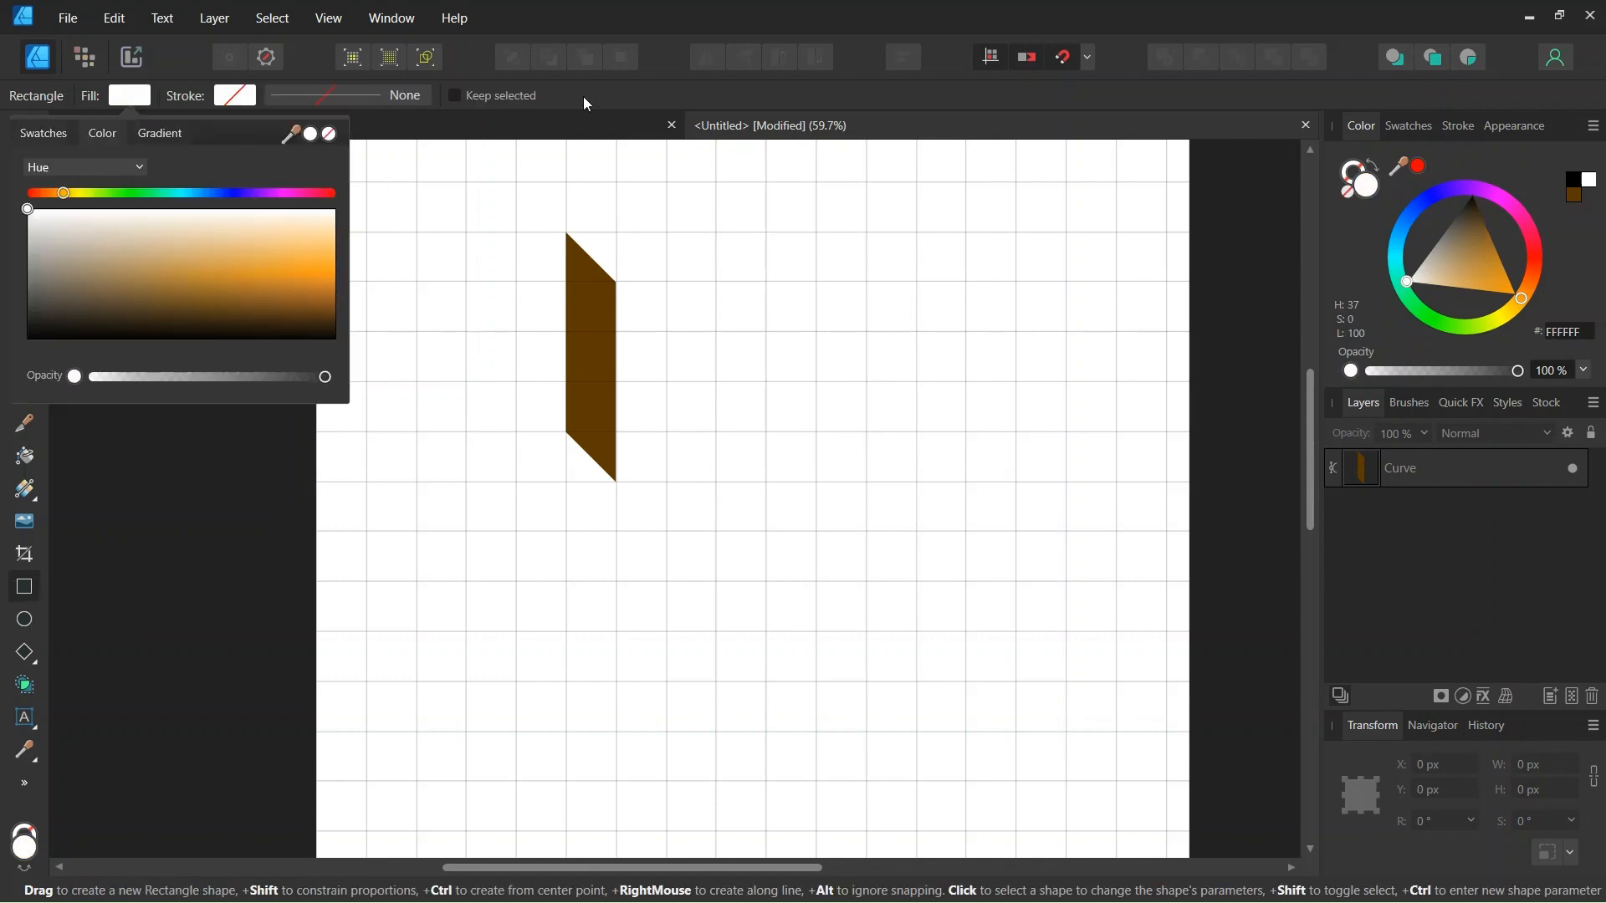
scroll(620, 283, "up", 1)
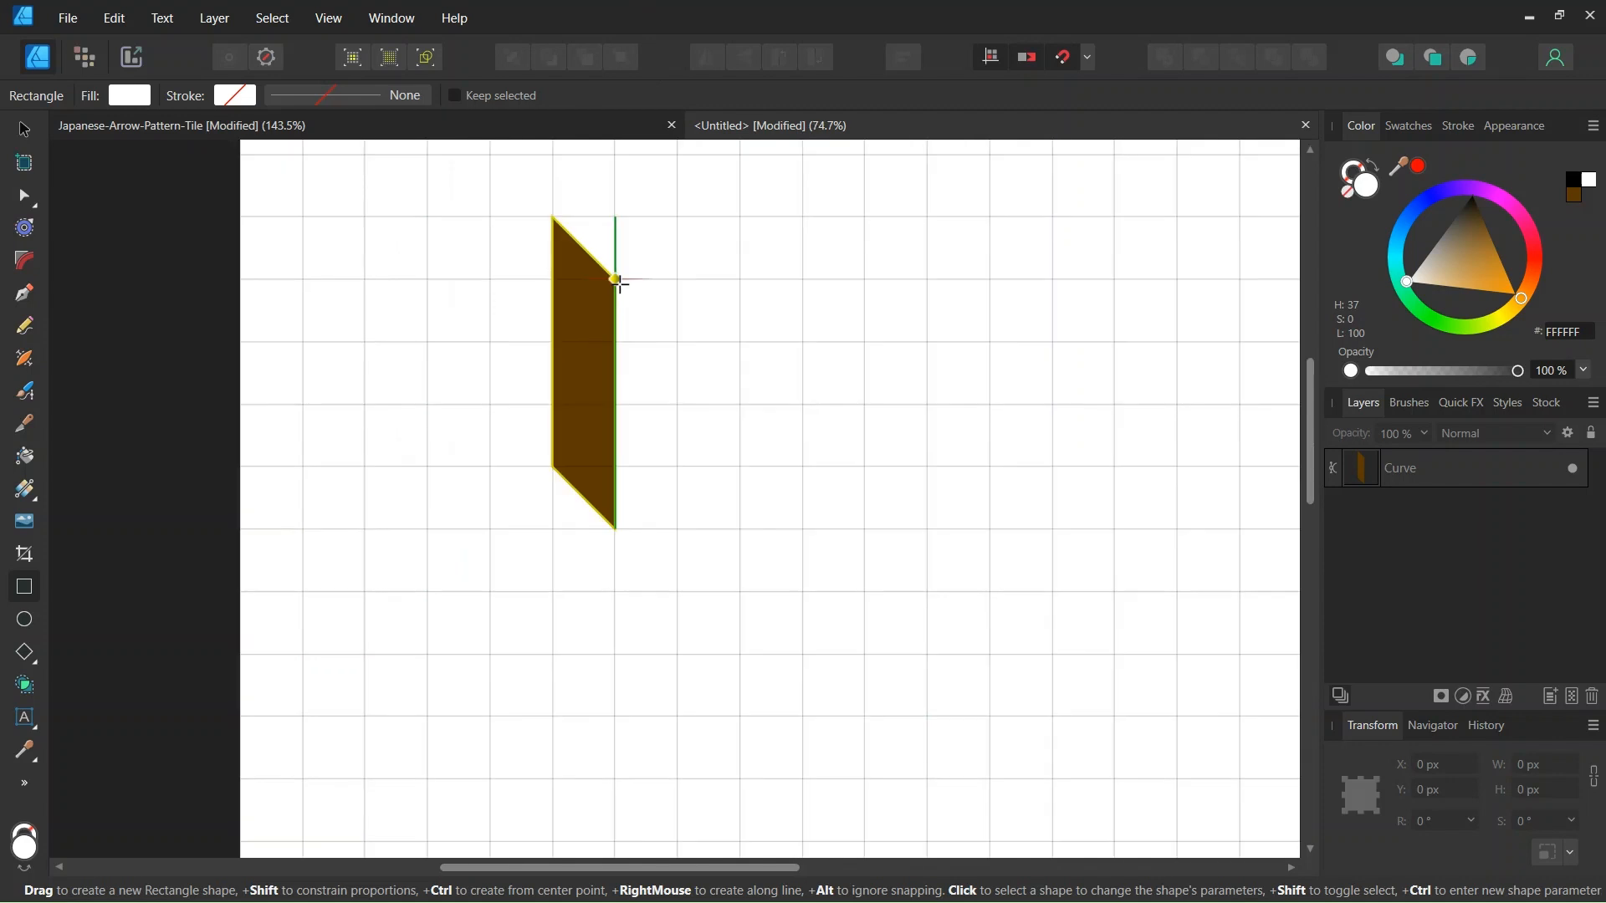
left_click_drag(619, 284, 626, 527)
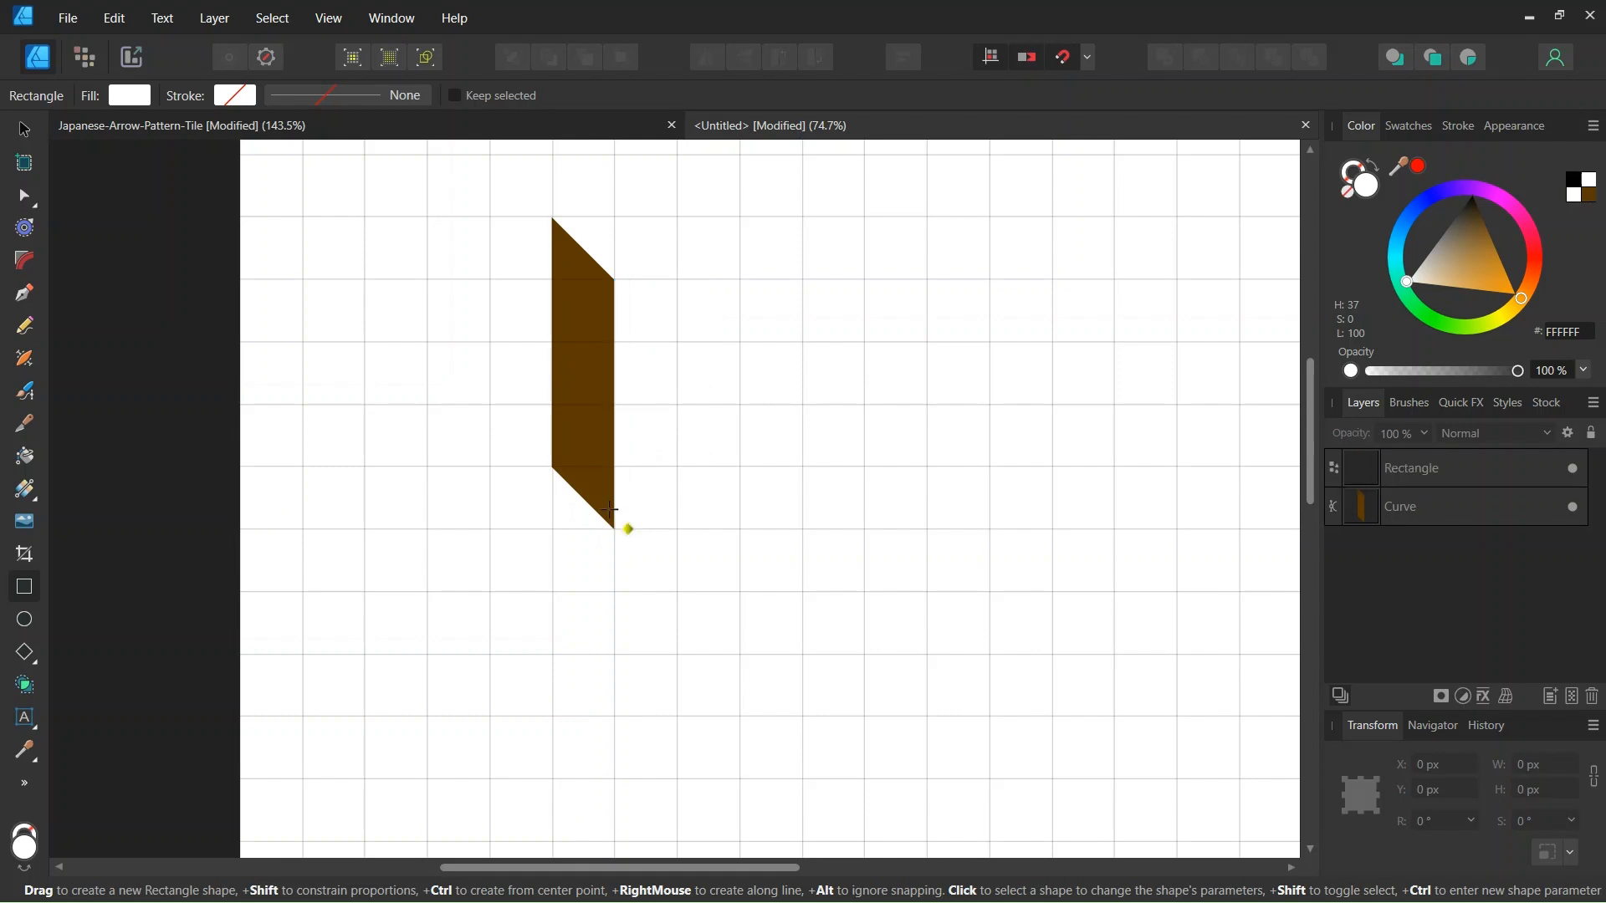
key("v")
left_click(1489, 473)
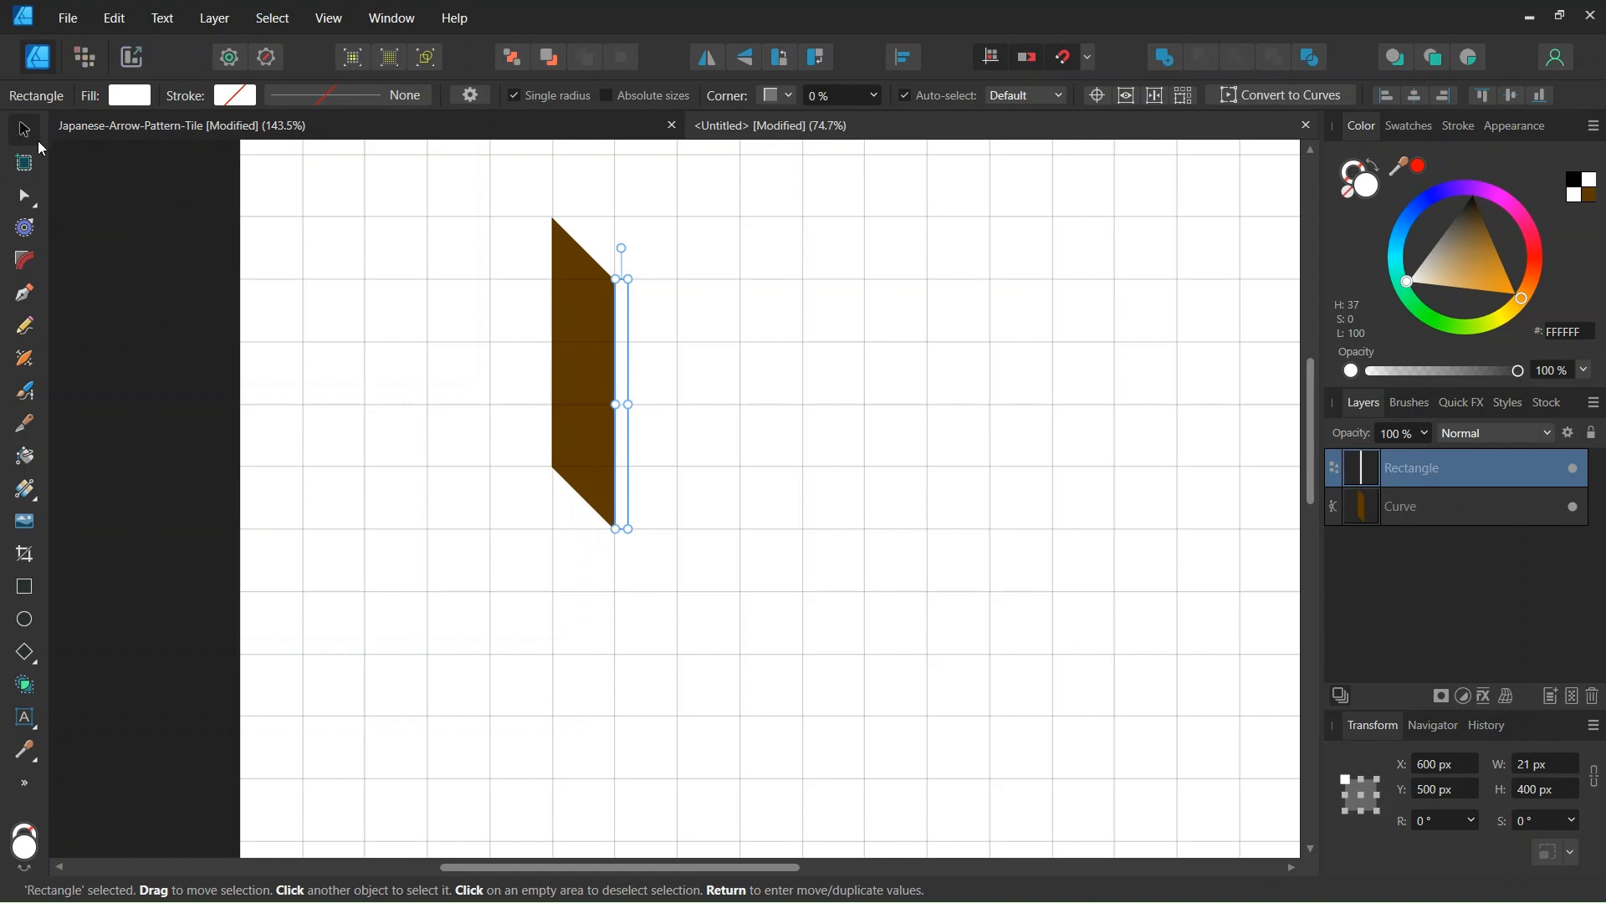
Step: Duplicate the brown parallelogram, flip the copy horizontally and place it flush against the other long side of the white strip
left_click(565, 303)
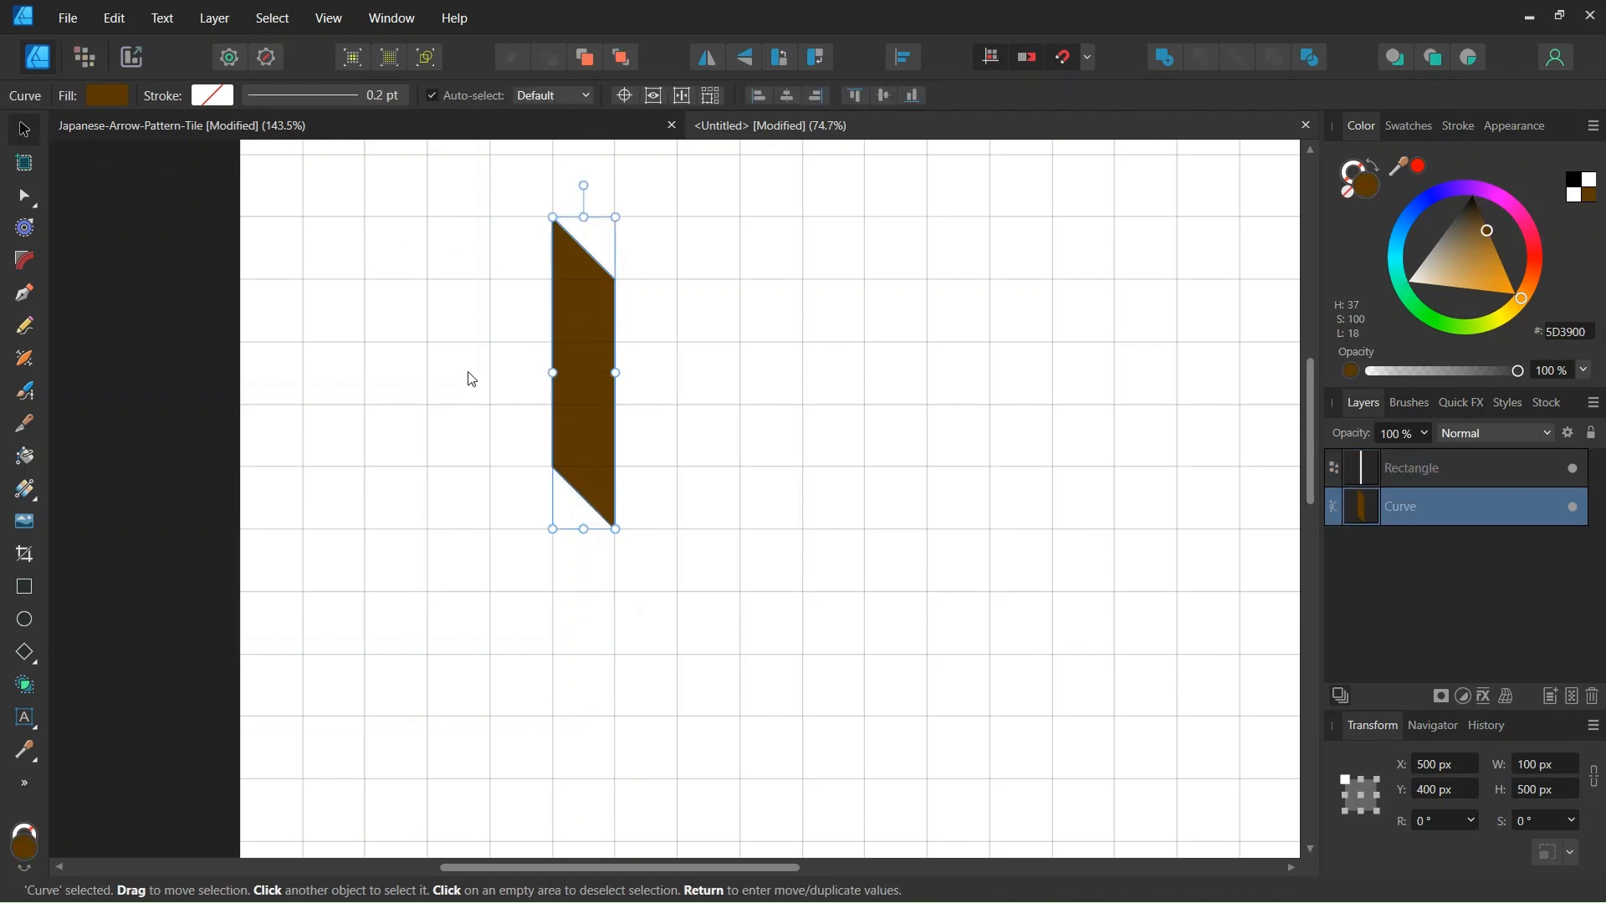
key("ctrl+j")
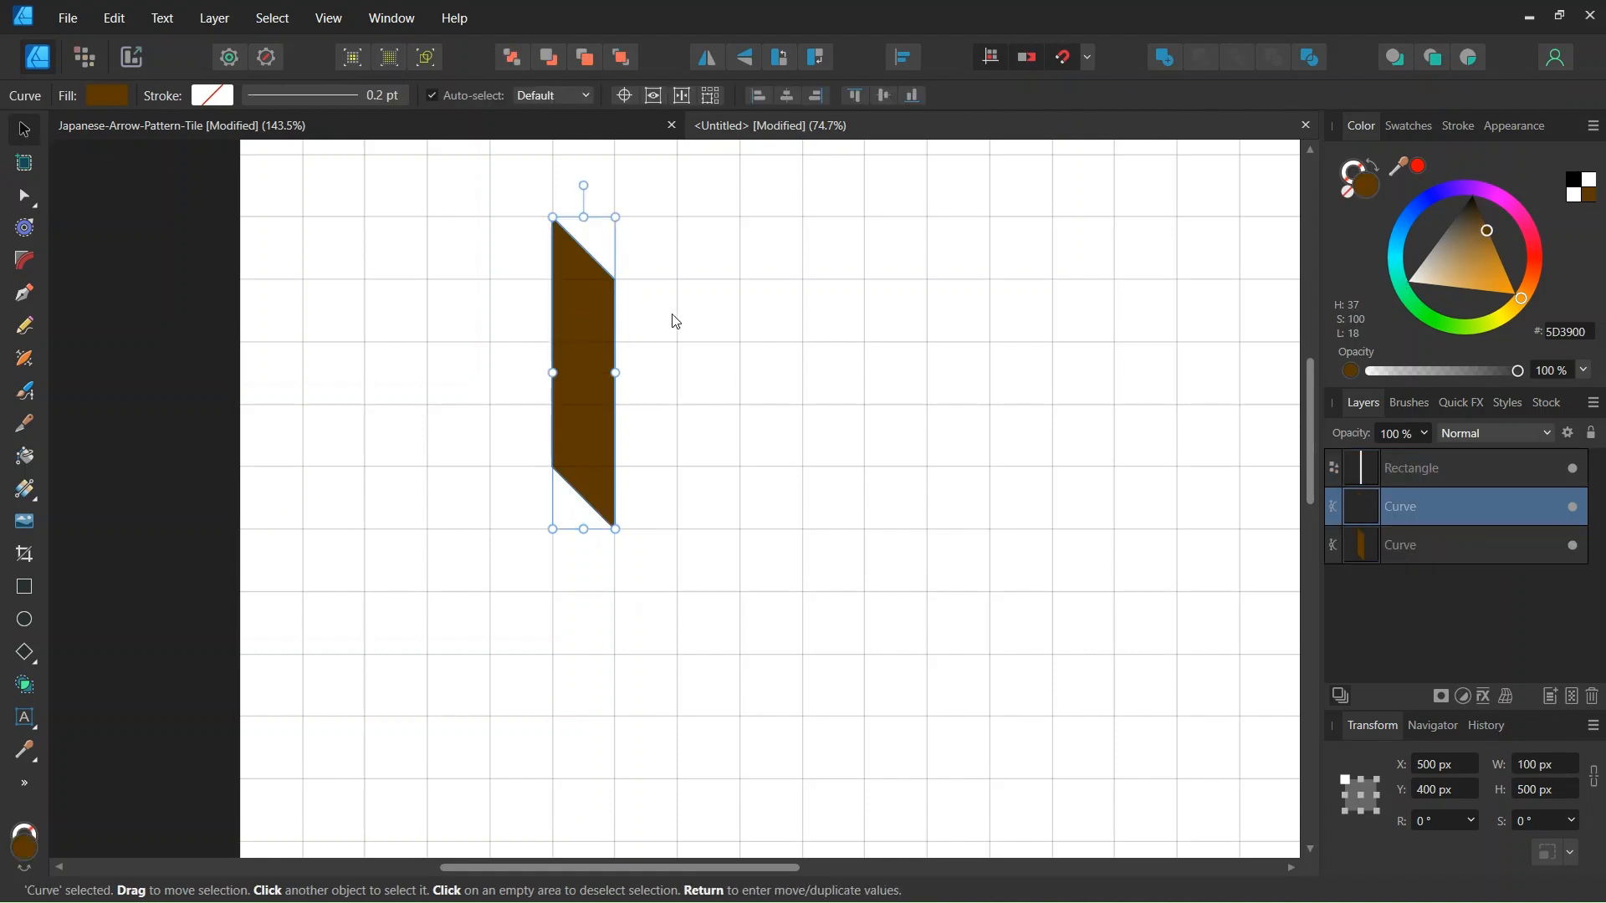
left_click(709, 67)
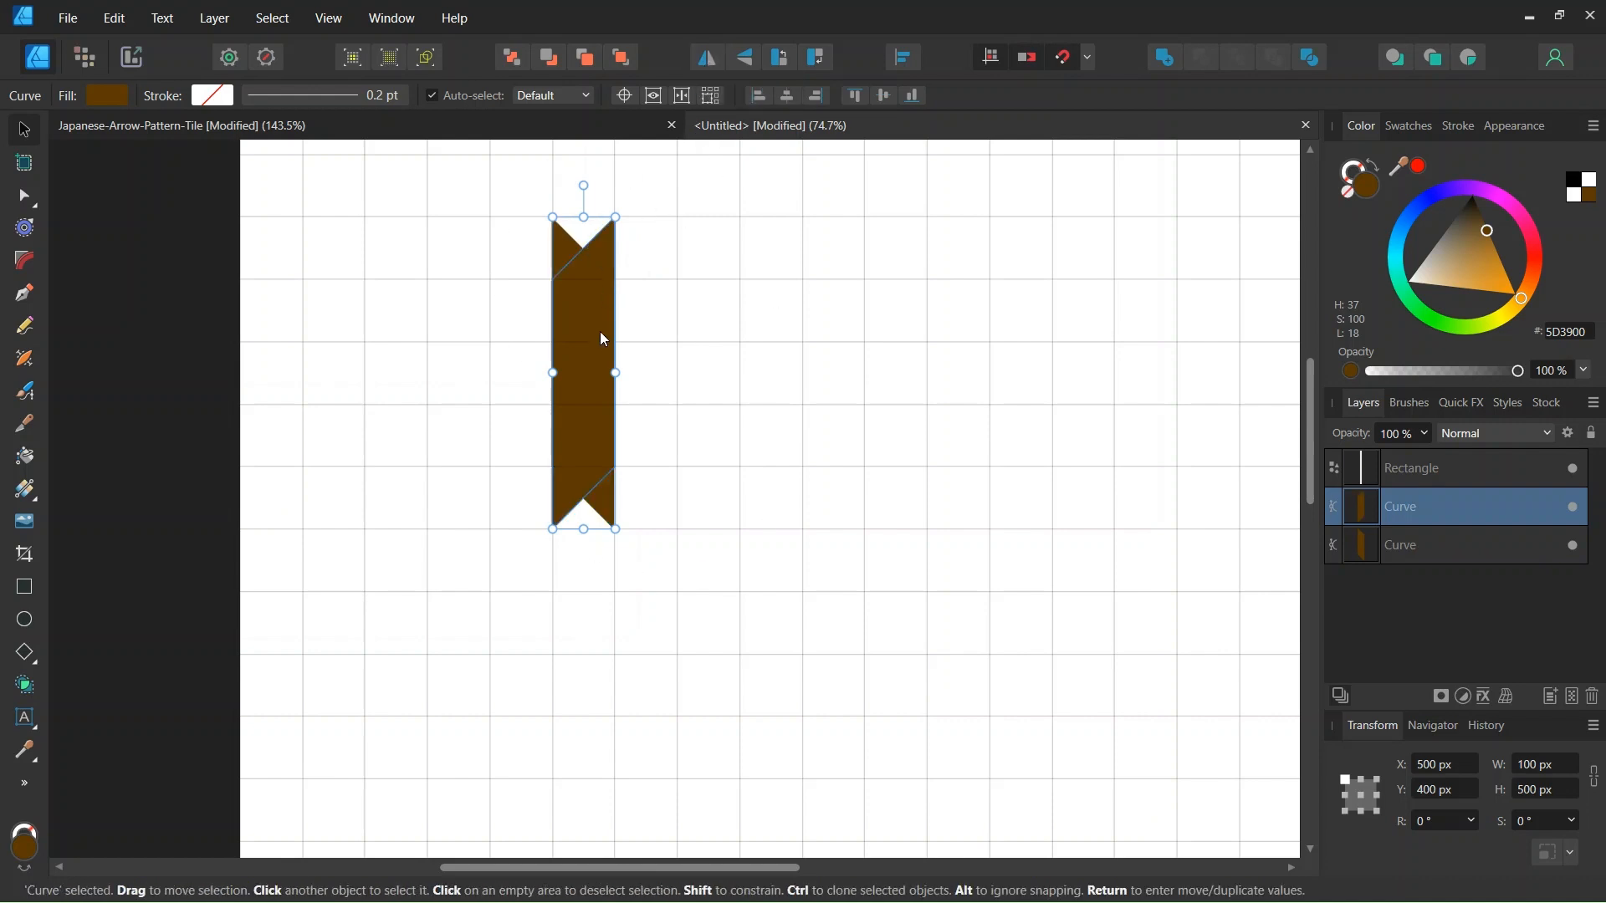
left_click_drag(583, 361, 663, 362)
scroll(635, 372, "up", 3)
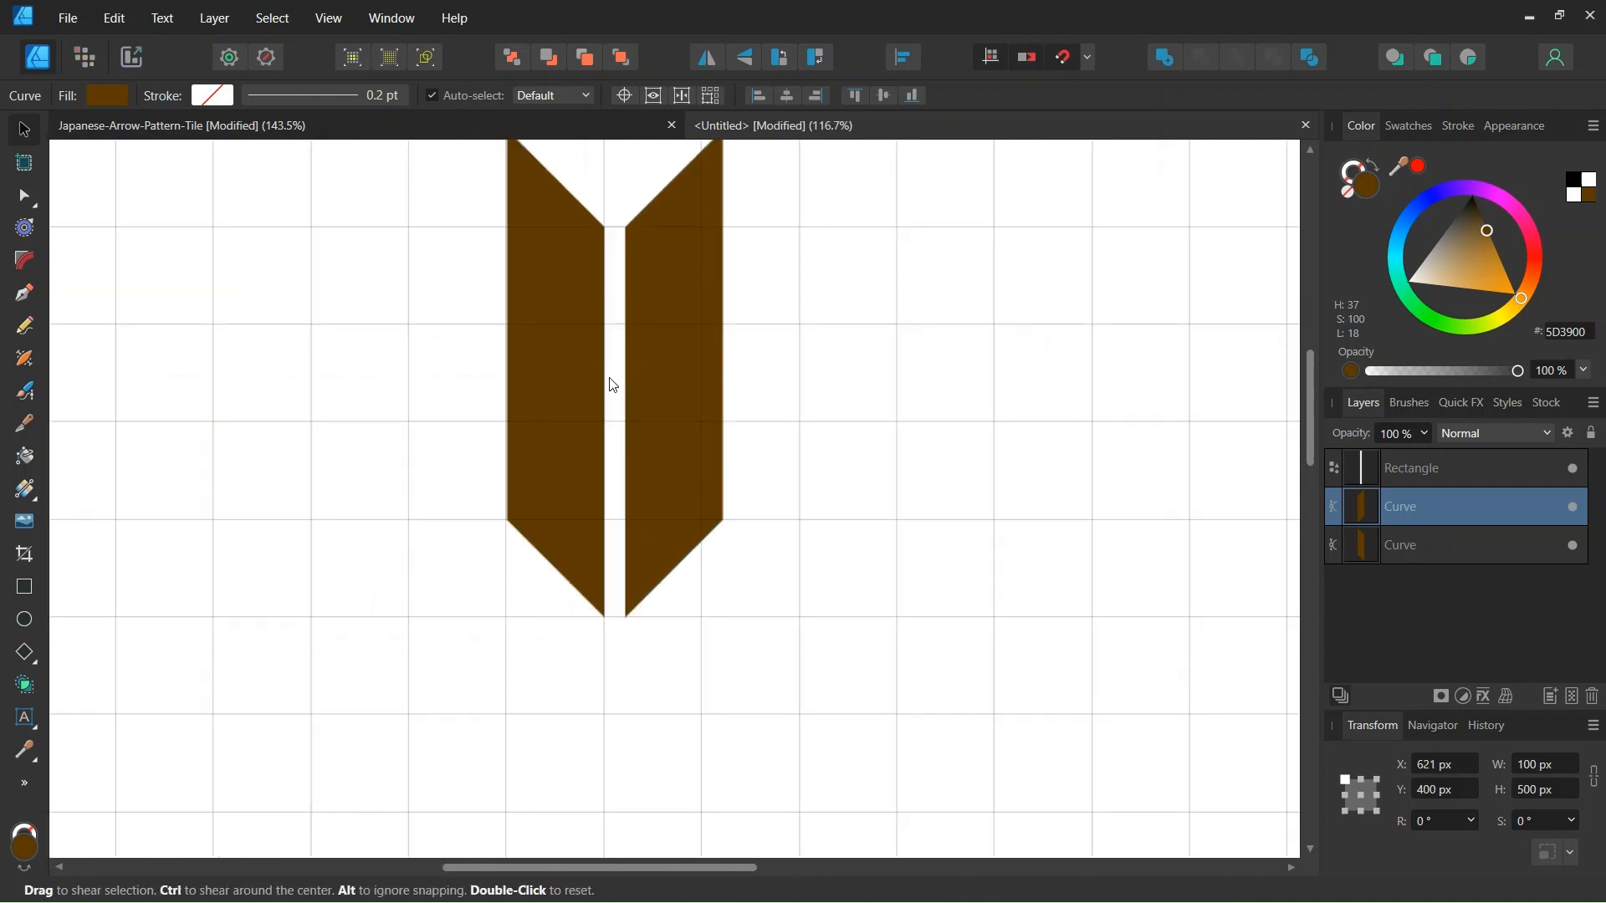
scroll(607, 485, "down", 3)
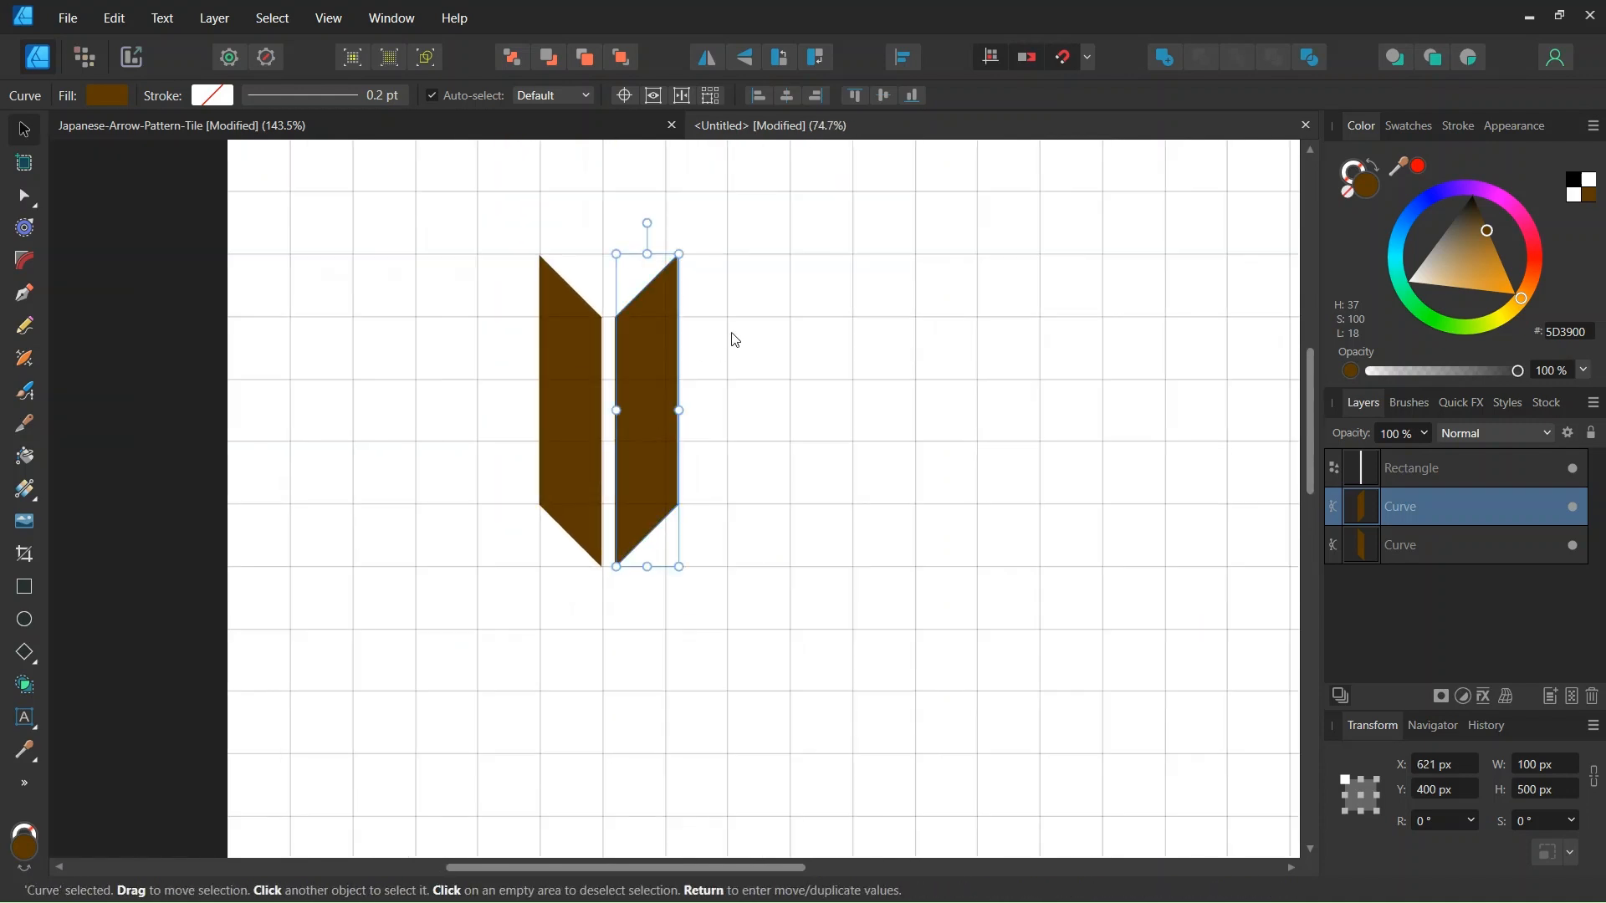
Step: Group the two parallelograms with the white strip, and place a duplicate of the group flush against its right side
left_click_drag(761, 169, 389, 686)
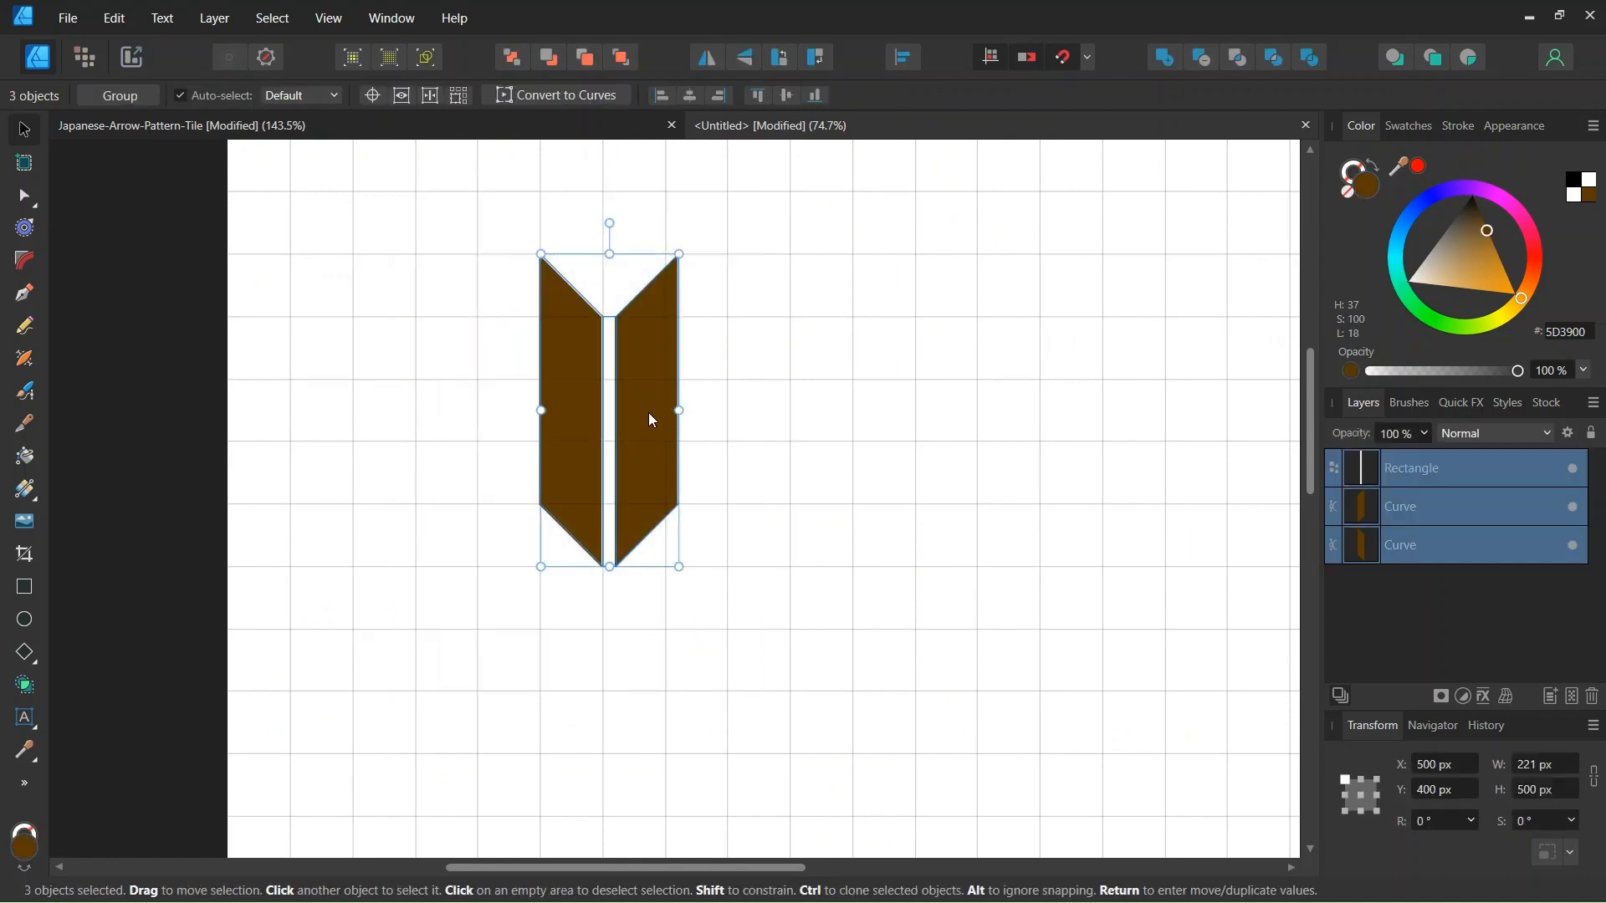
key("ctrl+g")
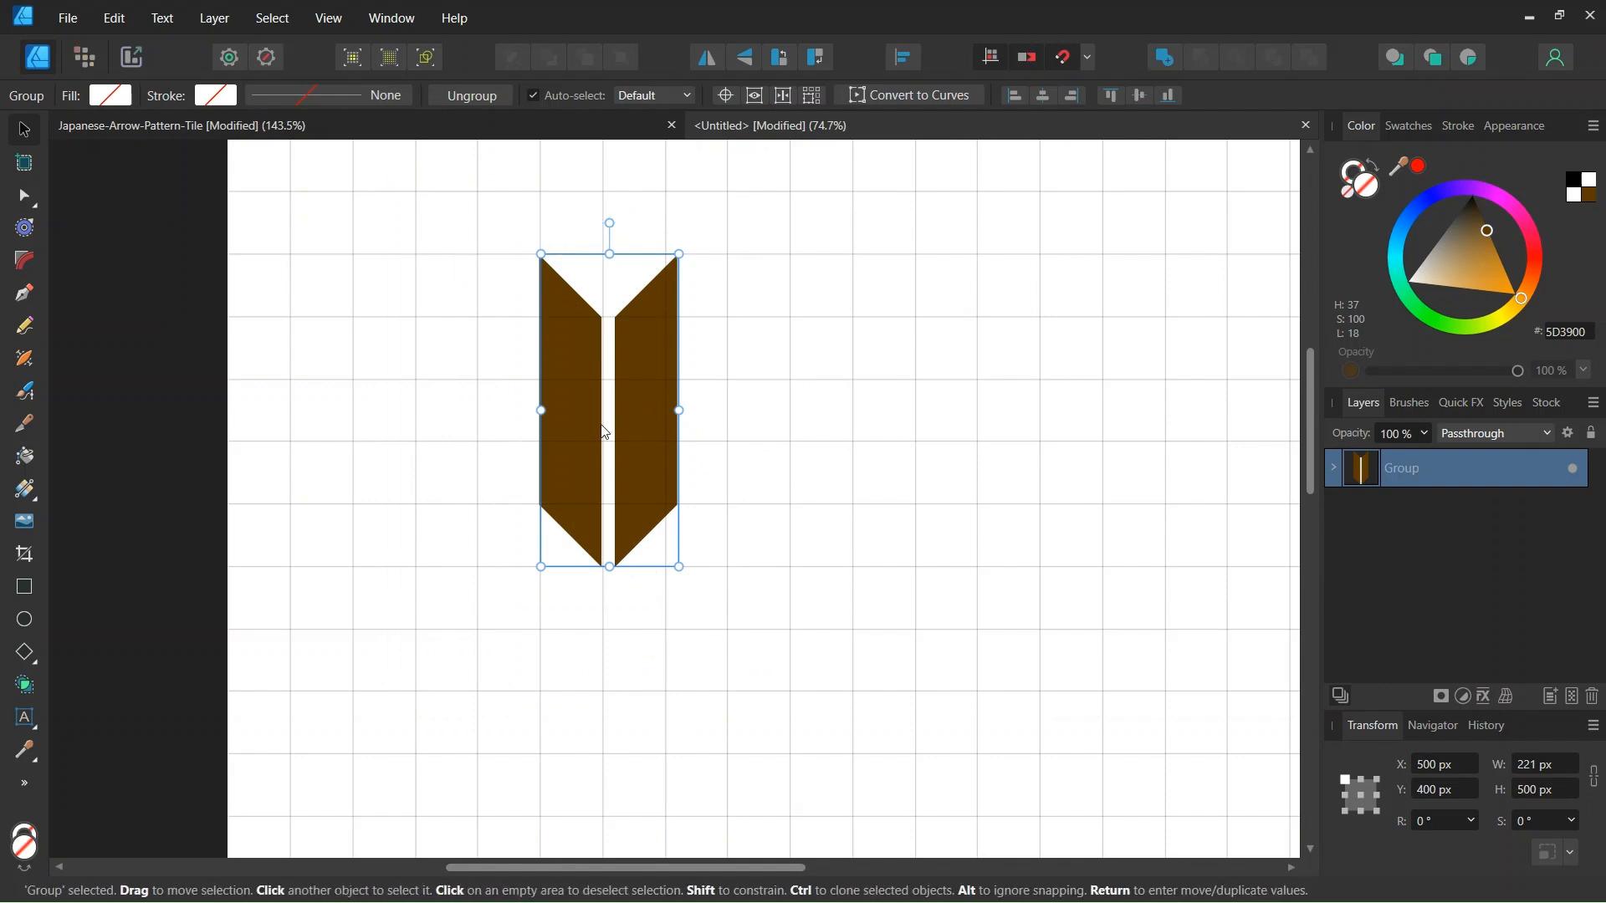
left_click(538, 127)
scroll(633, 383, "down", 1)
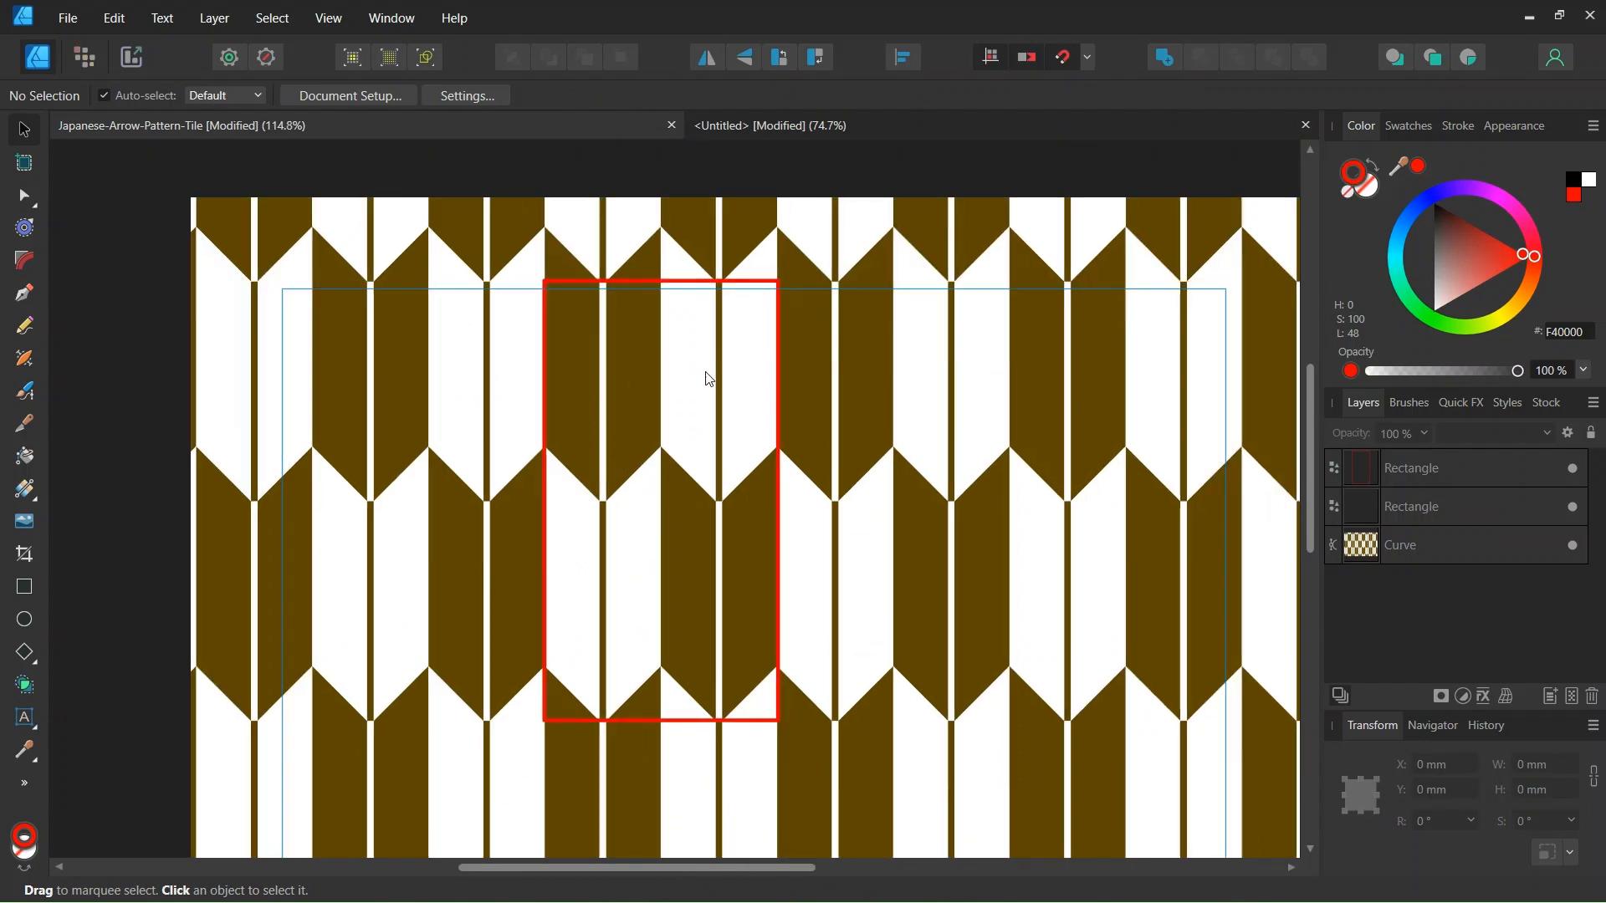
left_click(733, 126)
key("ctrl+j")
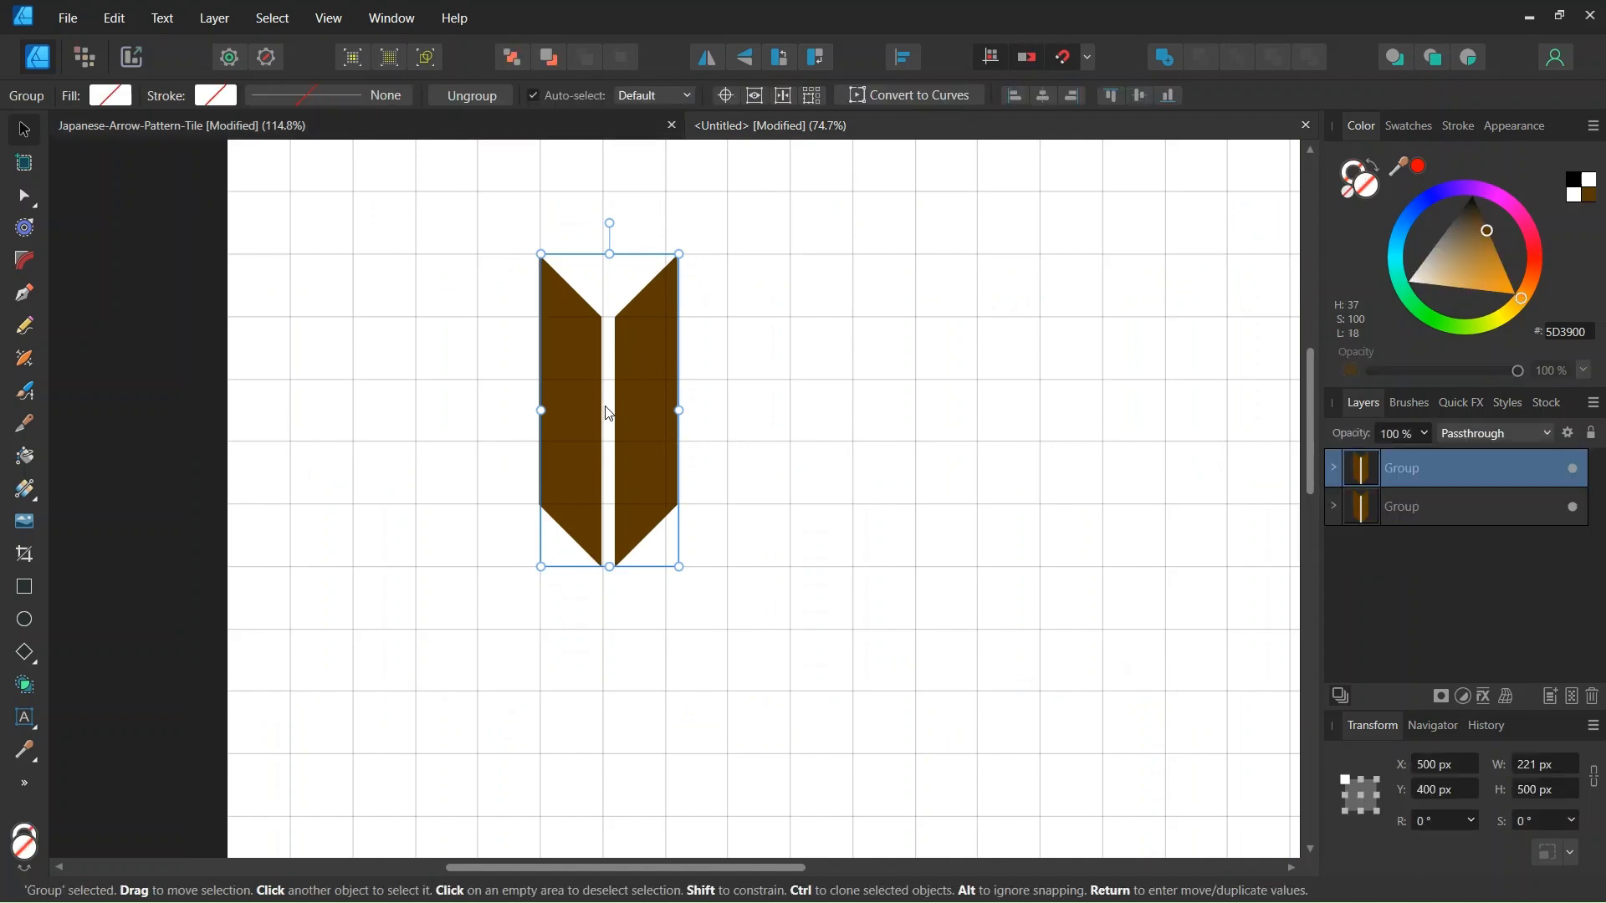
left_click_drag(611, 414, 751, 414)
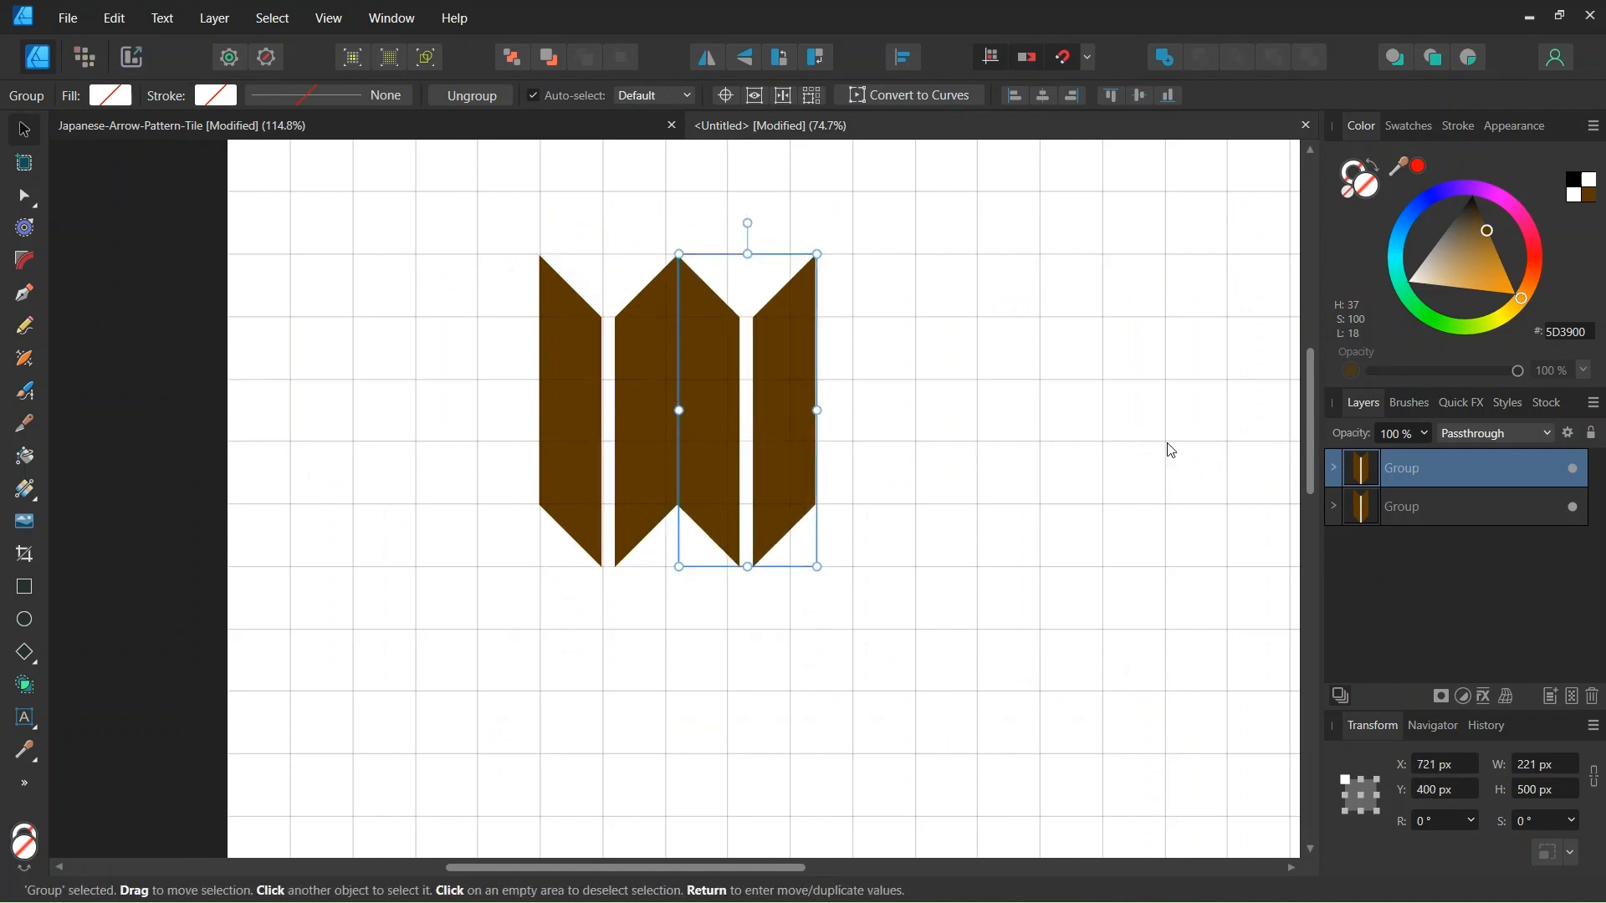
Step: Fill both parallelograms inside the duplicated arrow group with white FFFFFF
left_click(1333, 469)
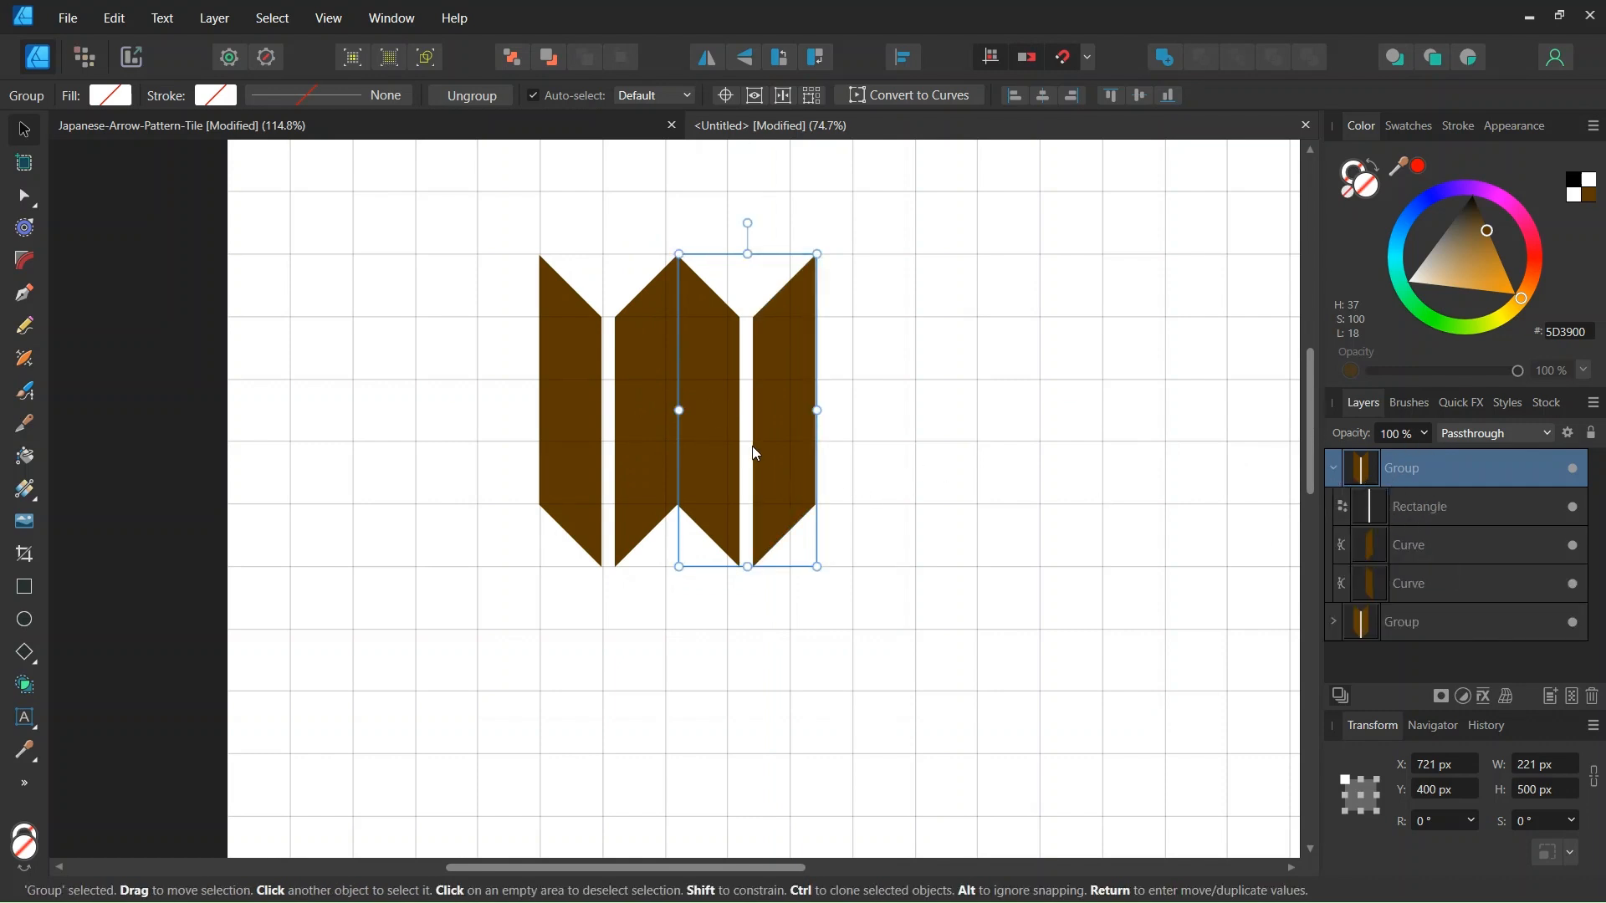
scroll(748, 444, "up", 2)
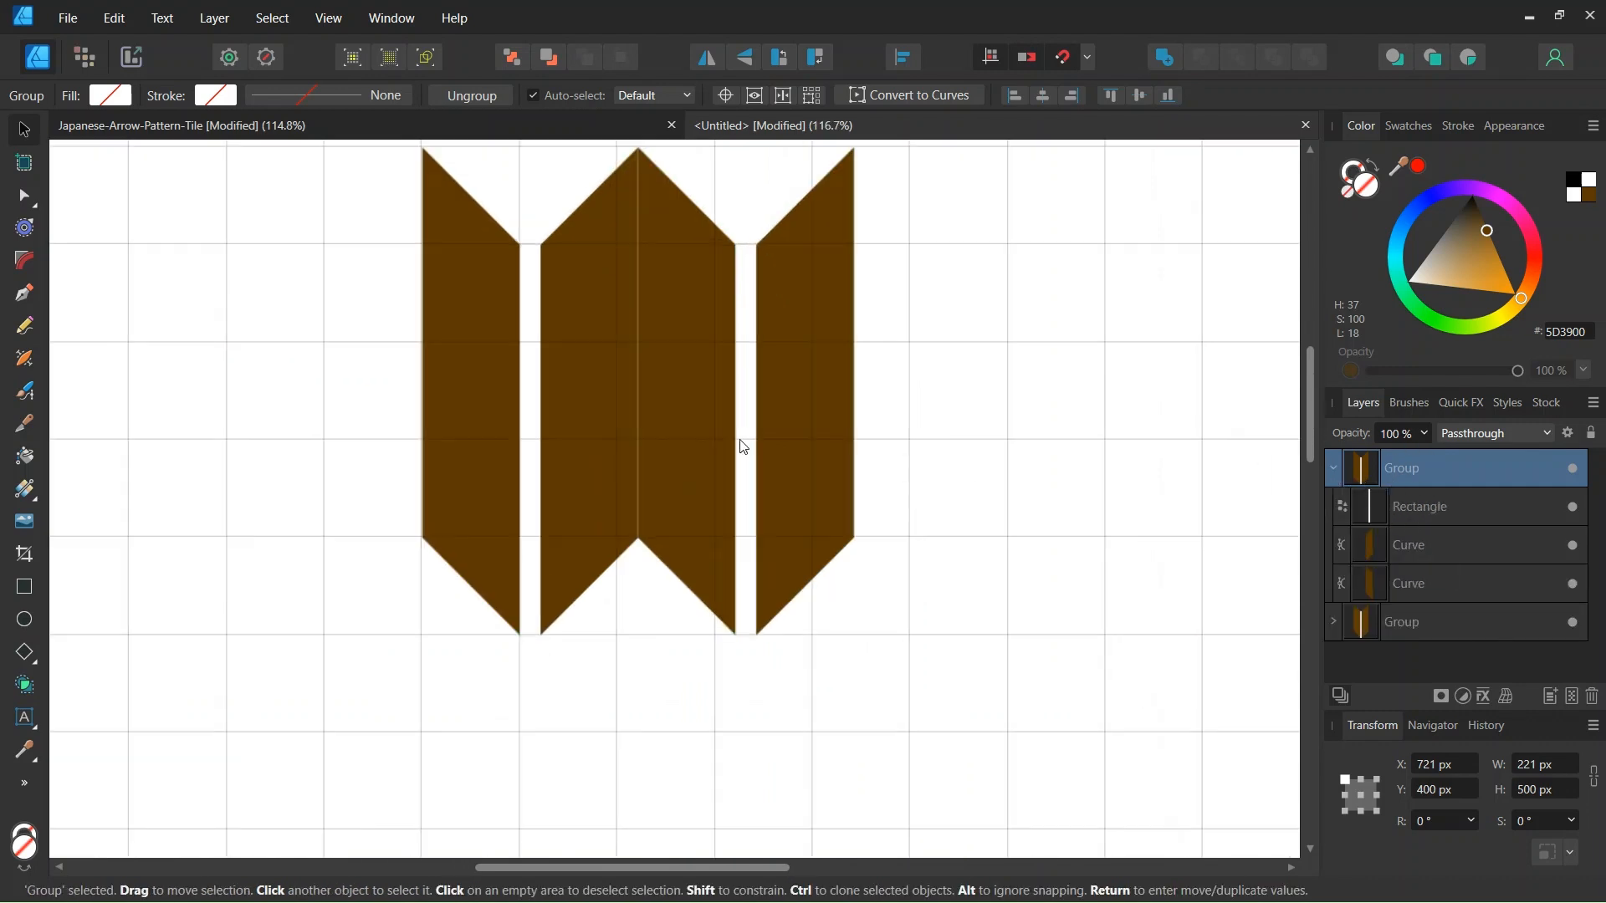
double_click(672, 420)
left_click(815, 390, "shift")
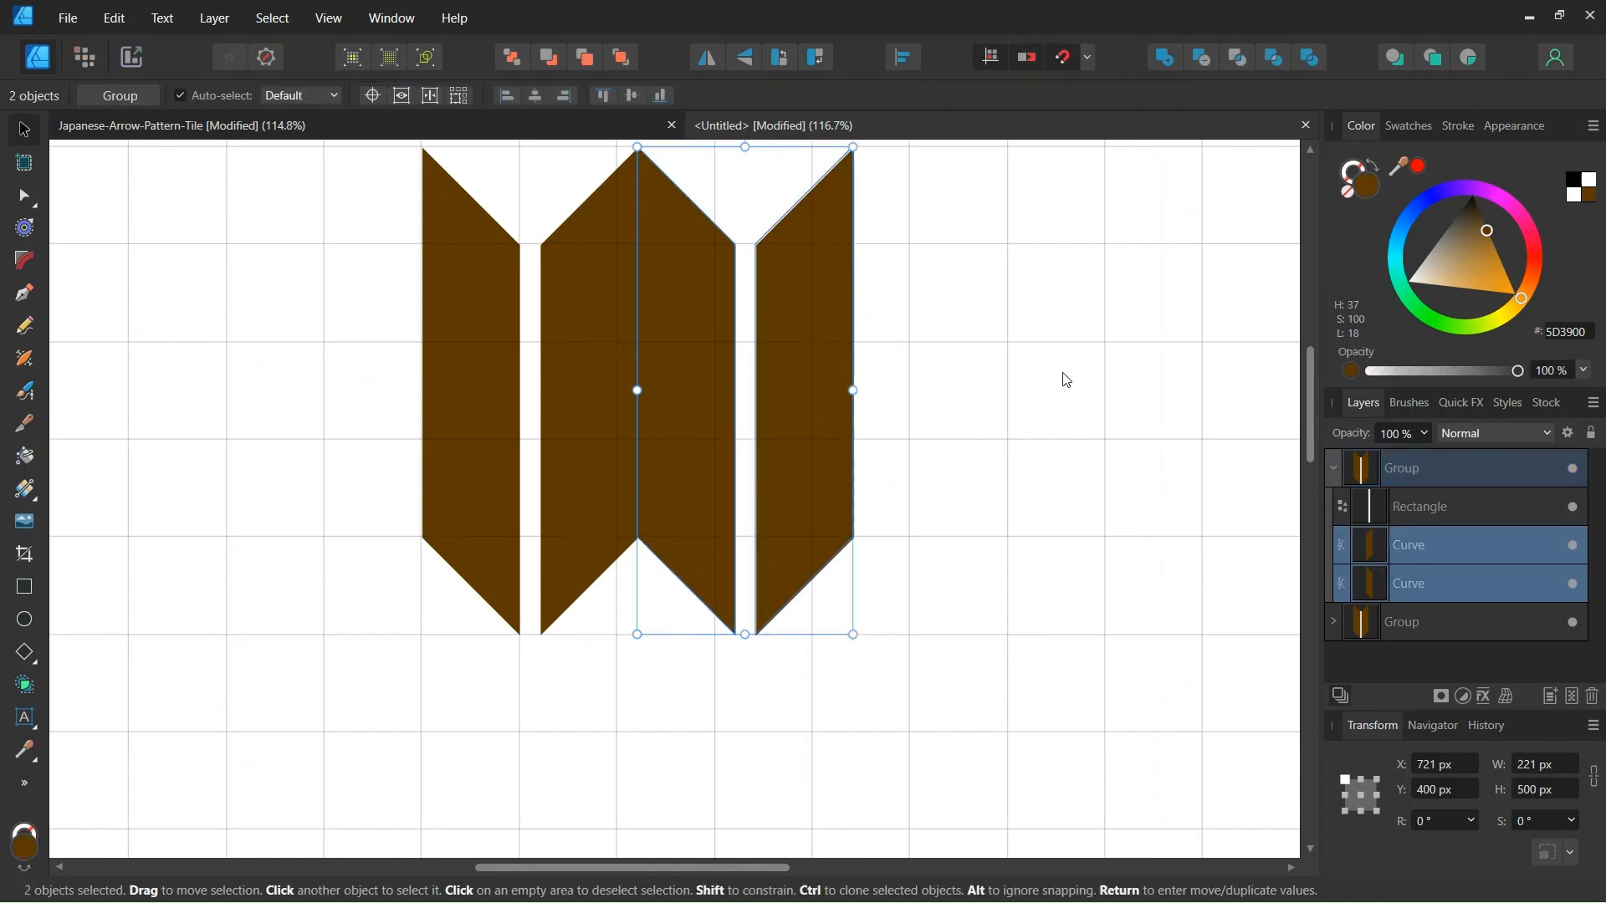
left_click_drag(1423, 291, 1387, 285)
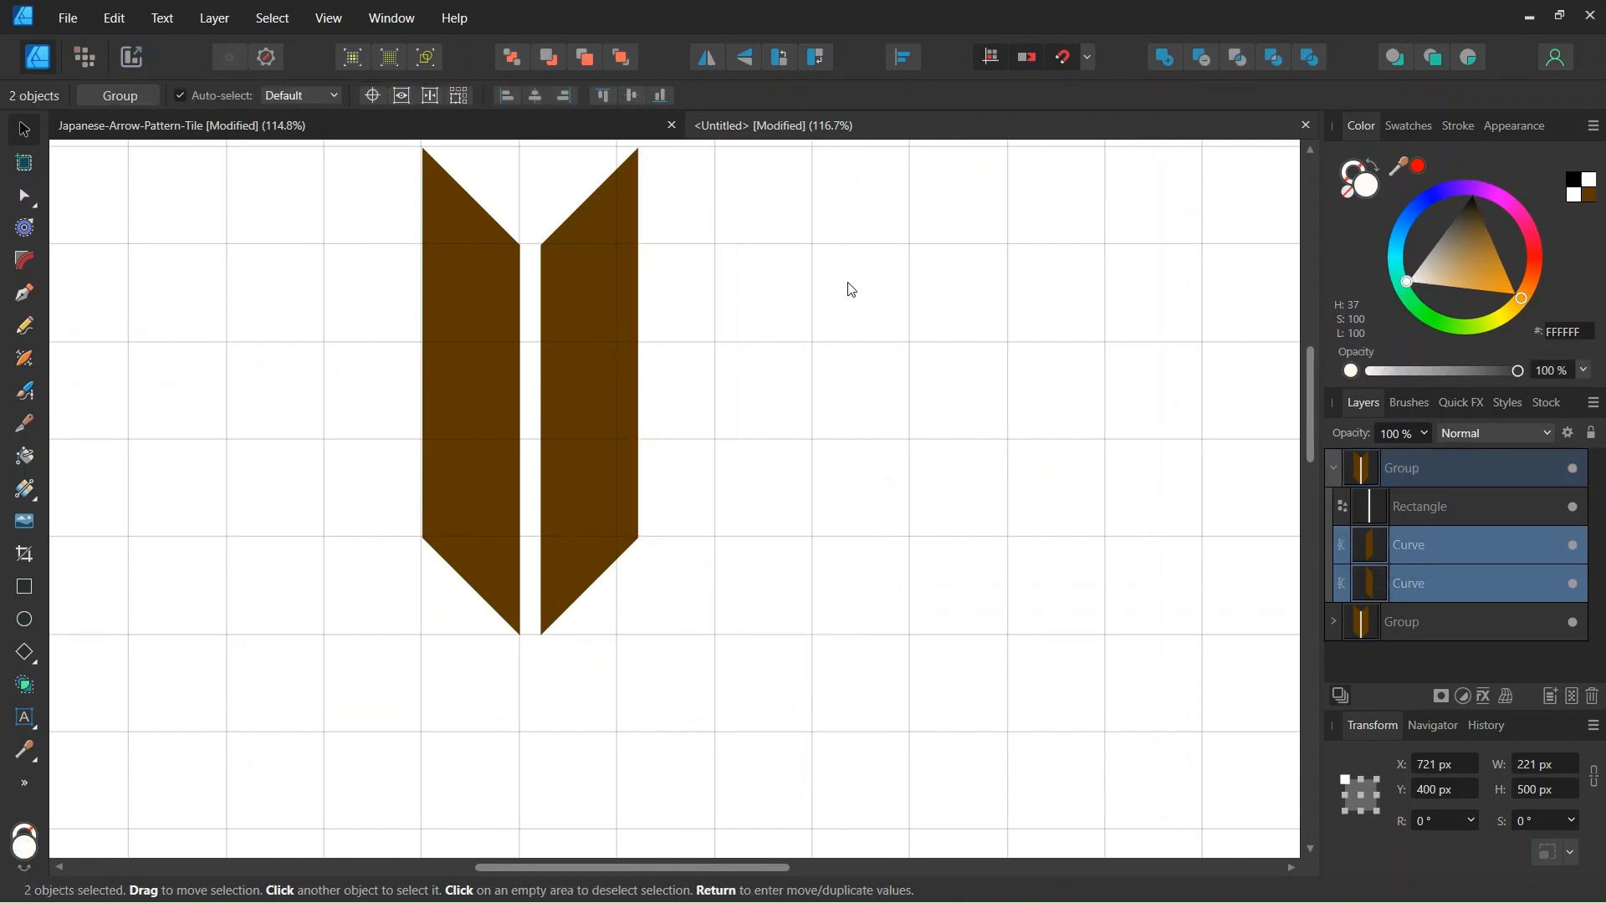
Step: Fill the narrow center rectangle of the white arrow group with dark brown 5D3900
left_click(1415, 519)
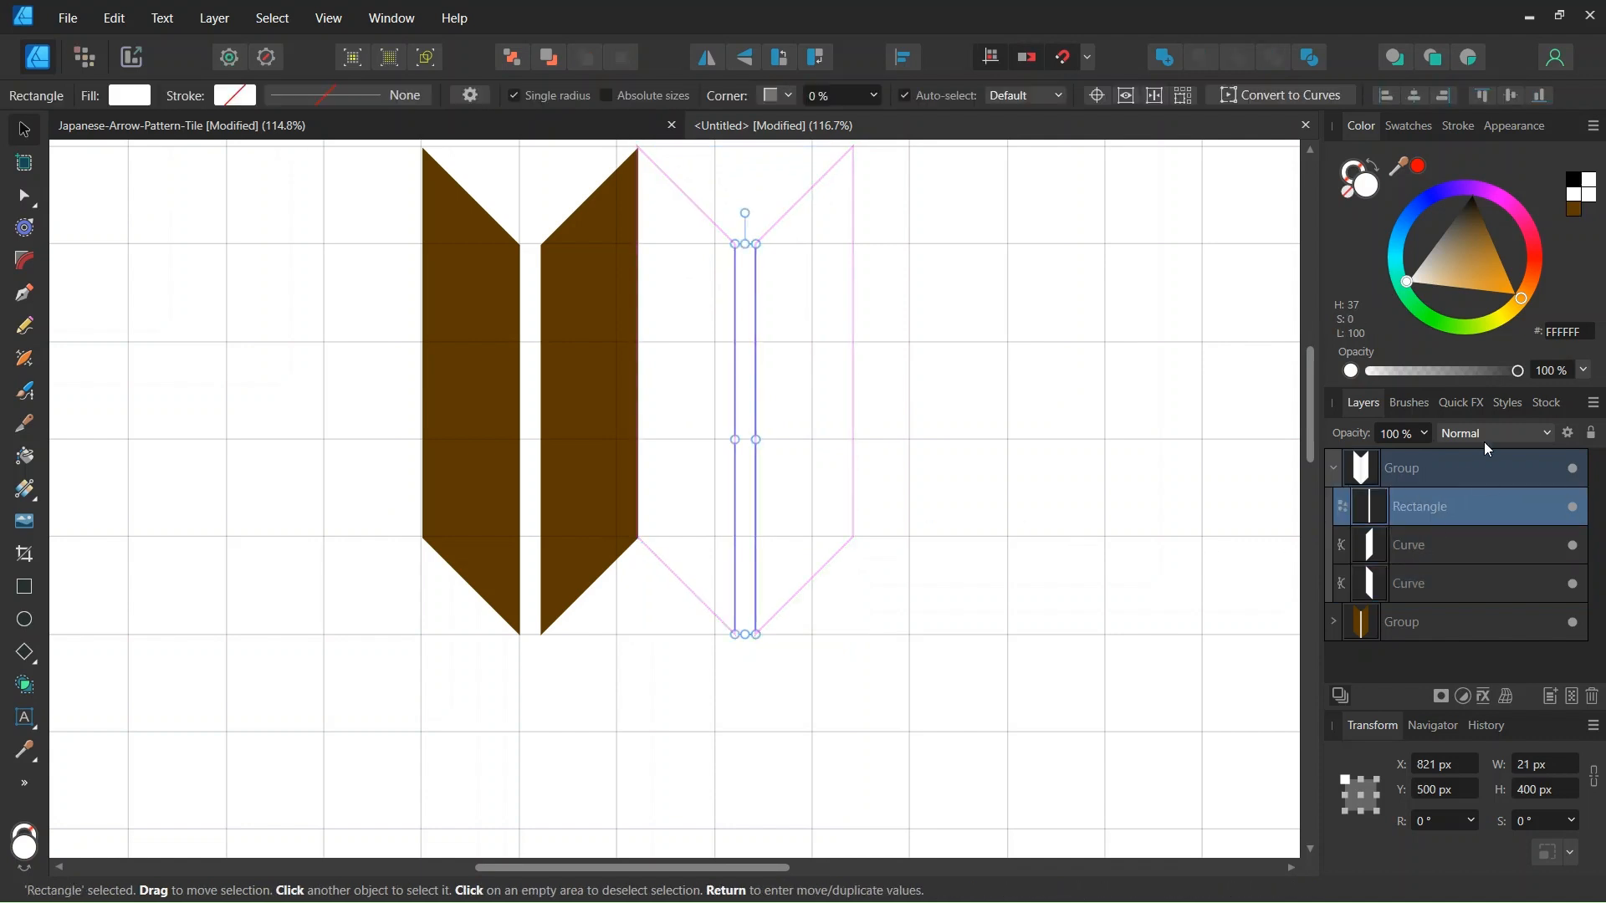
left_click(1576, 212)
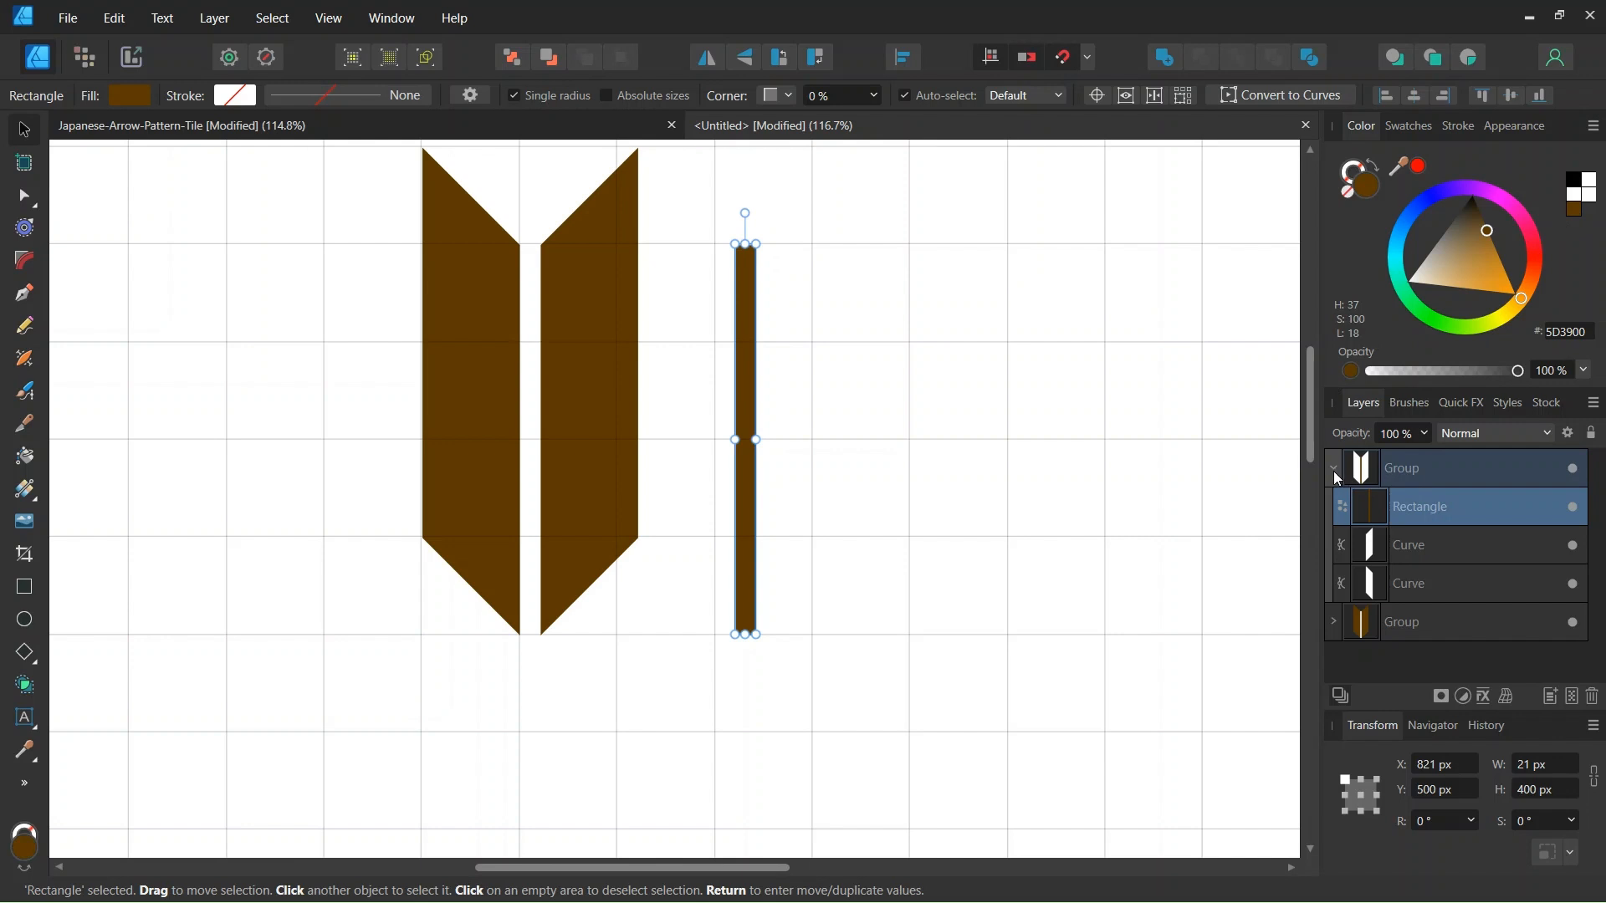
left_click(1335, 469)
left_click(996, 423)
Step: Duplicate both arrow groups, flip the copied pair horizontally and move it 400 px straight down so it interlocks with the originals
scroll(986, 424, "down", 3, "ctrl")
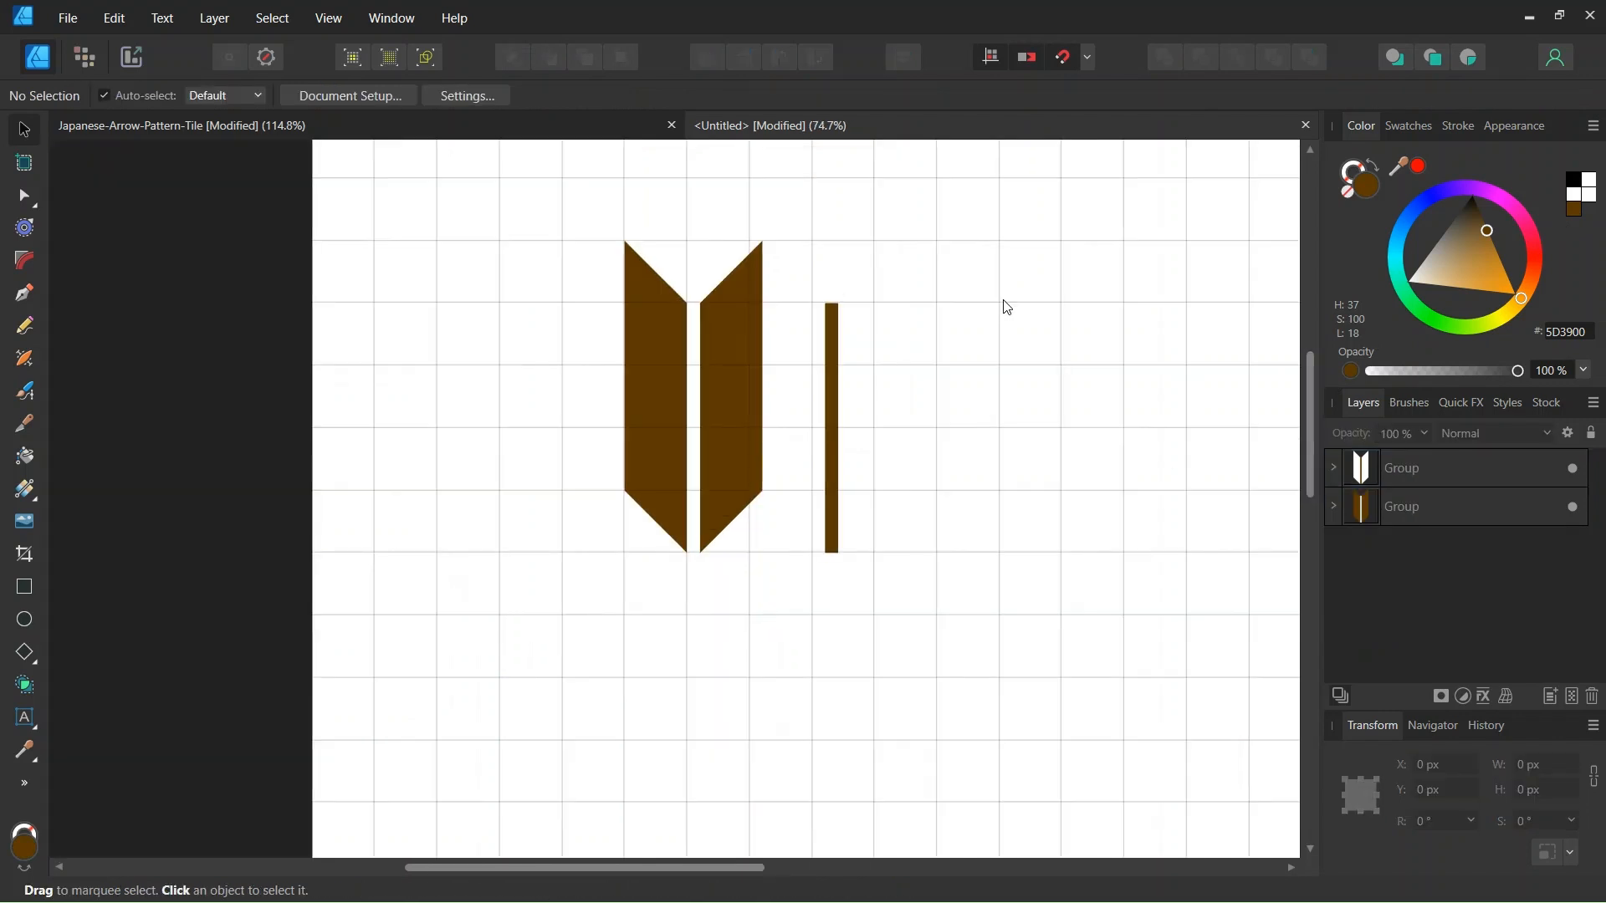
left_click_drag(1055, 176, 466, 635)
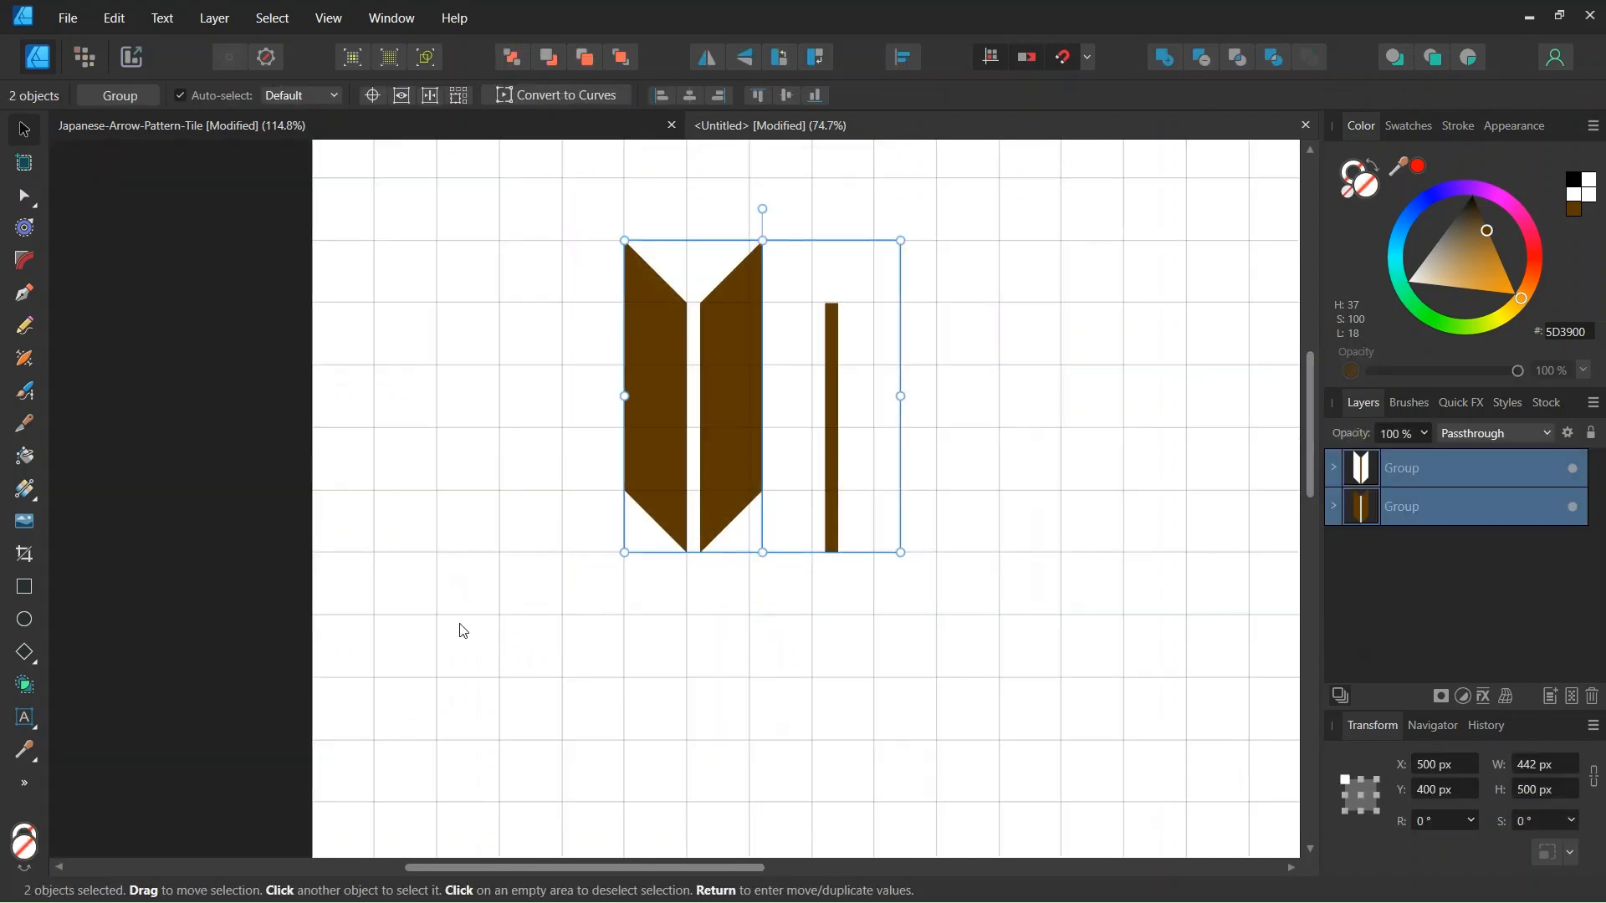
key("ctrl+j")
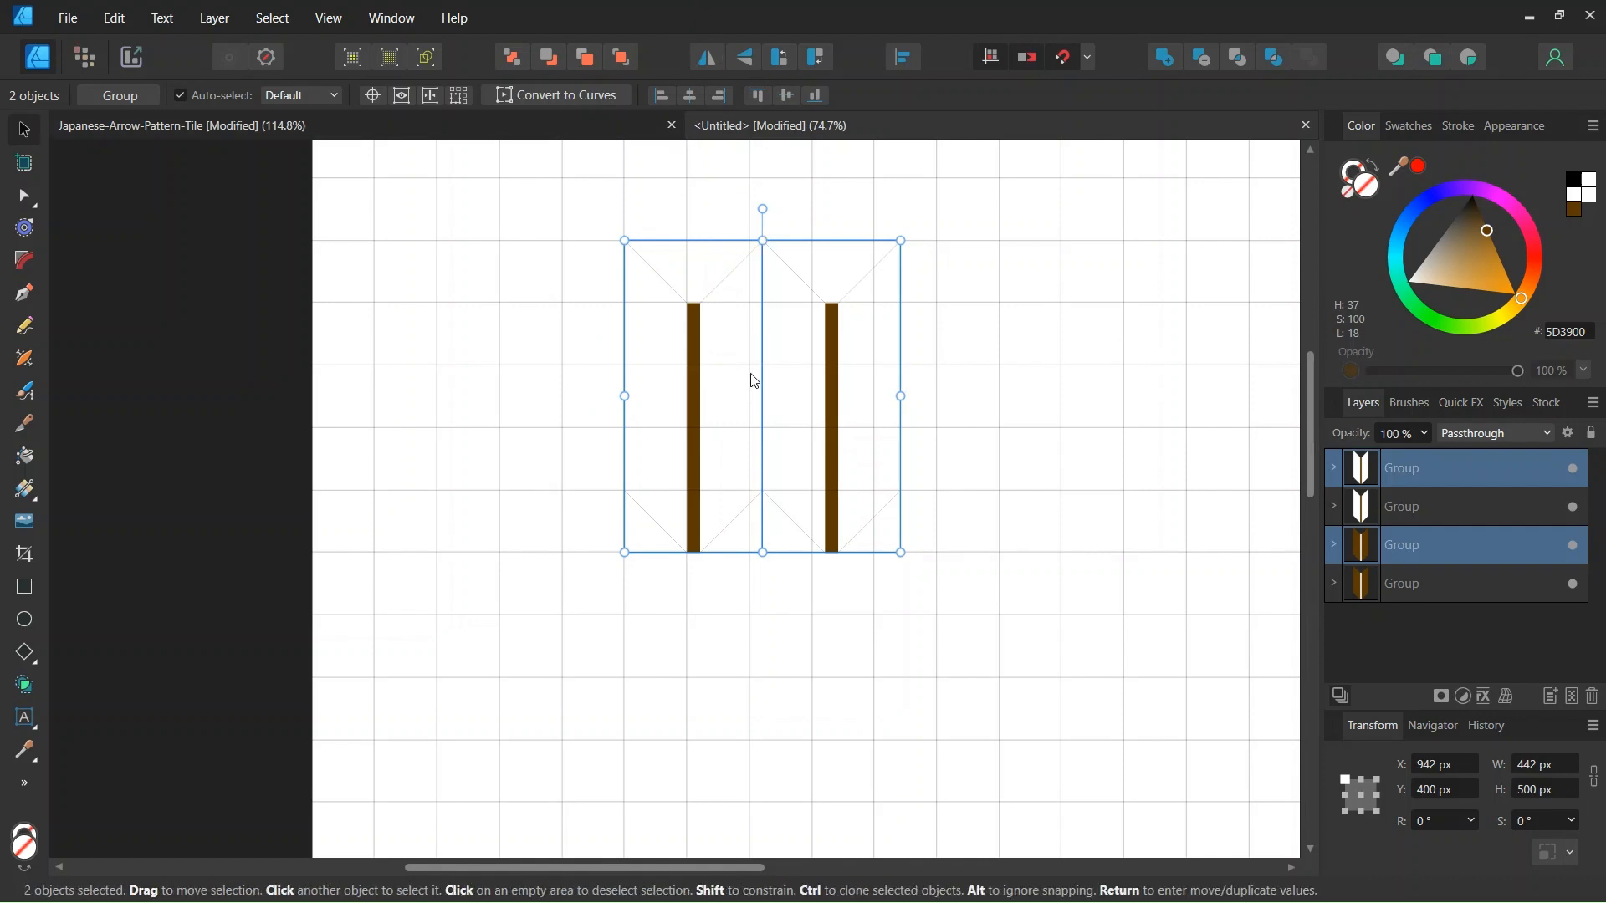
scroll(755, 378, "down", 3)
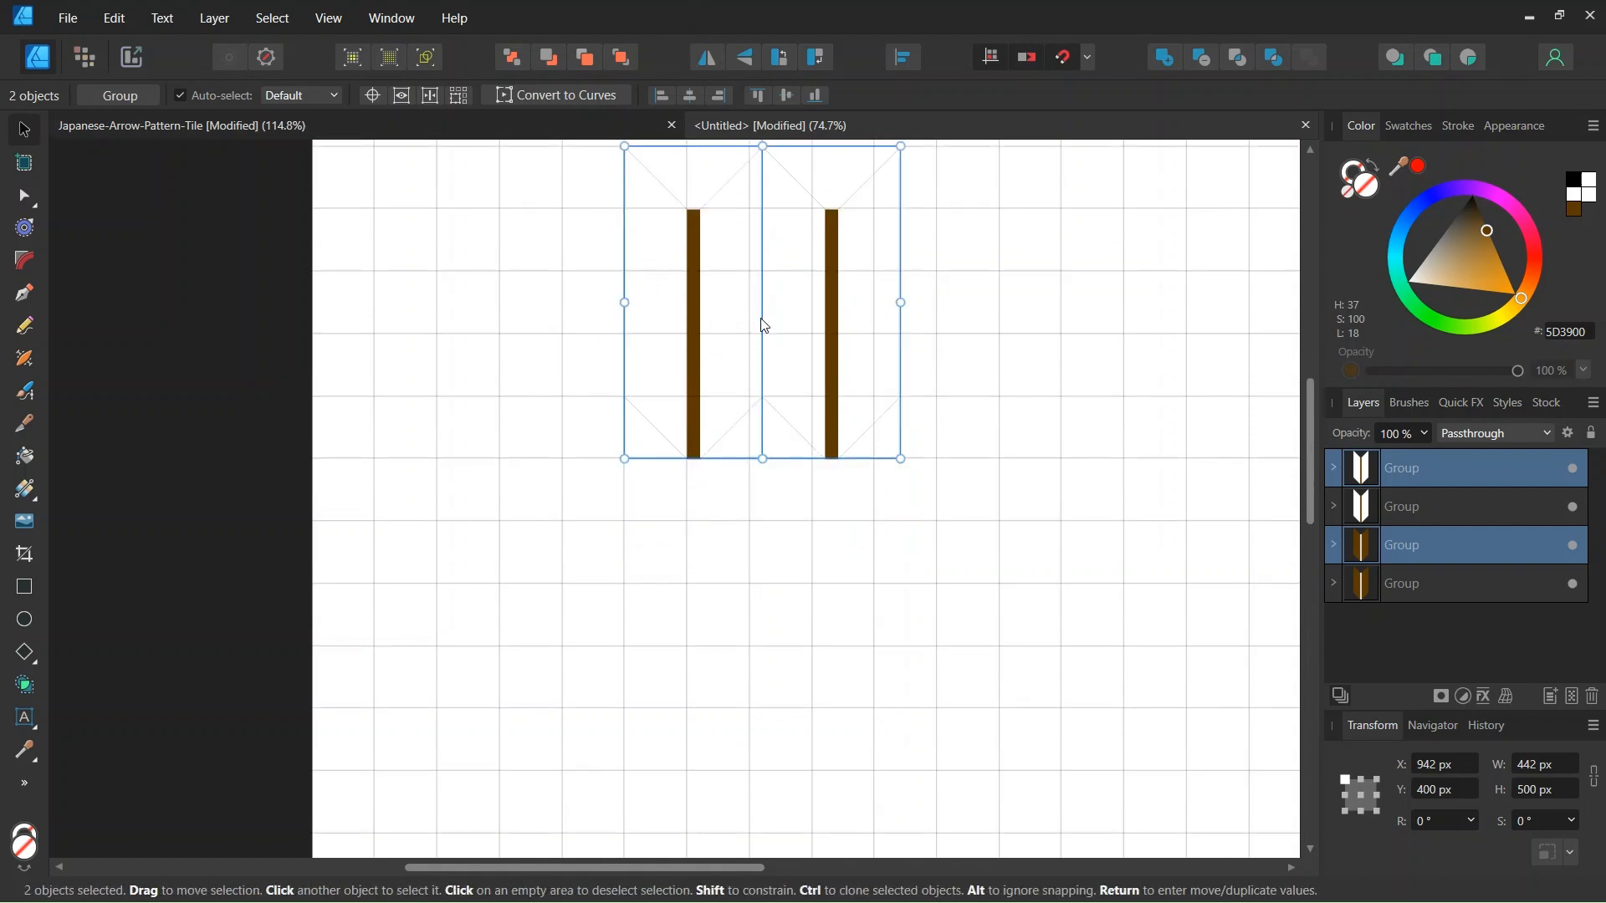
left_click_drag(765, 327, 764, 562)
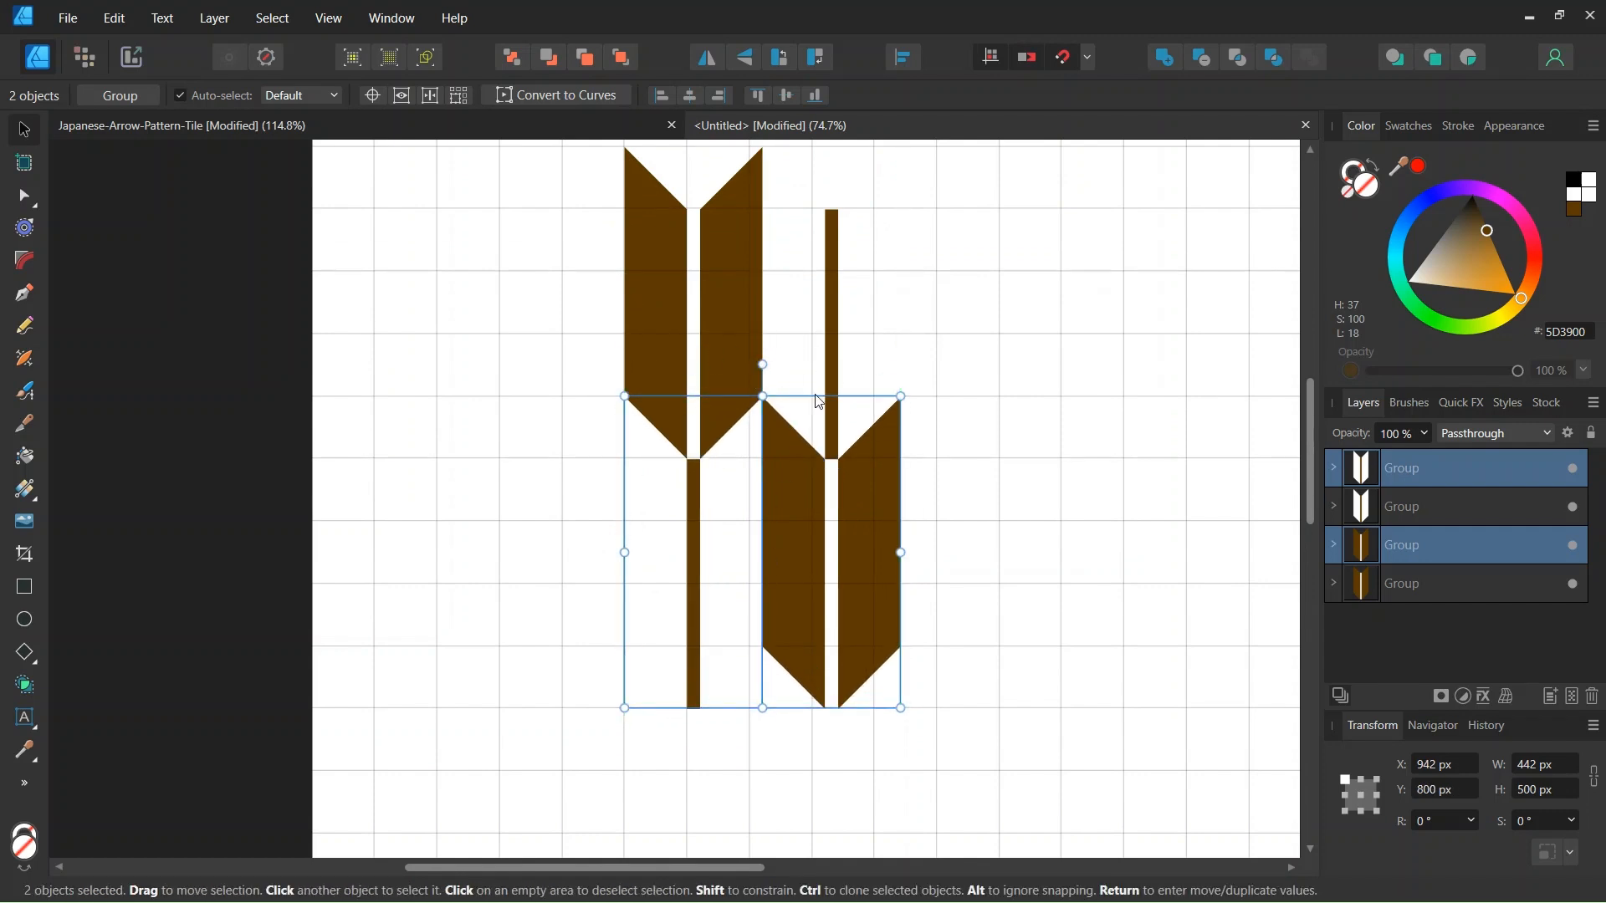
Step: Repeat the flipped and offset duplication to add a third row of arrows at Y 1200 px
key("ctrl+j")
scroll(717, 493, "down", 2)
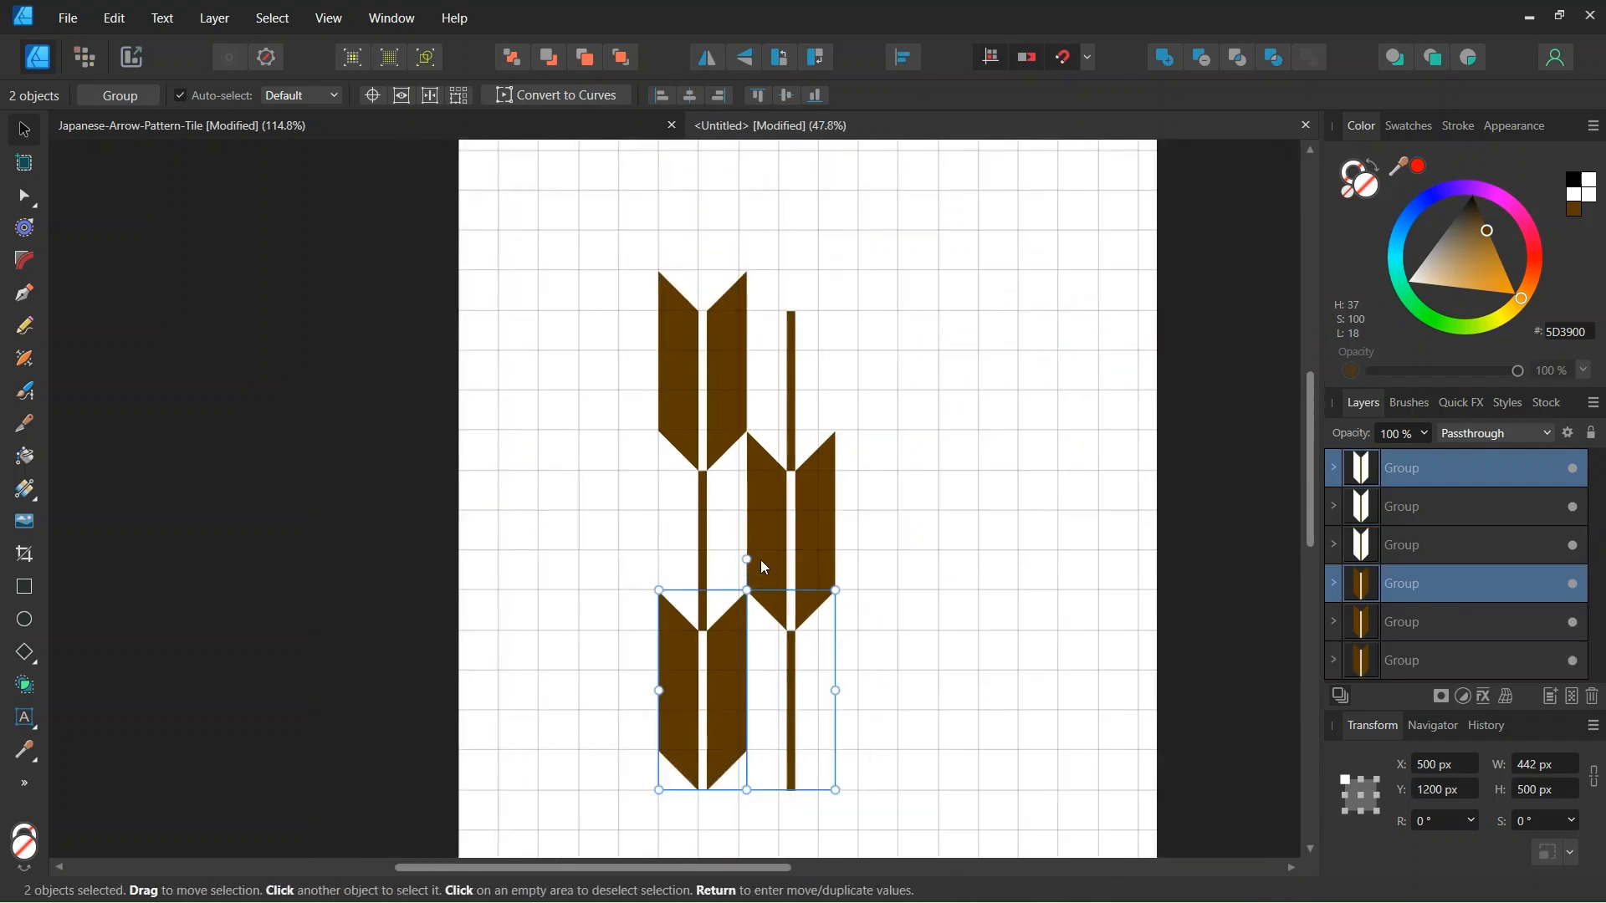
scroll(731, 645, "down", 1)
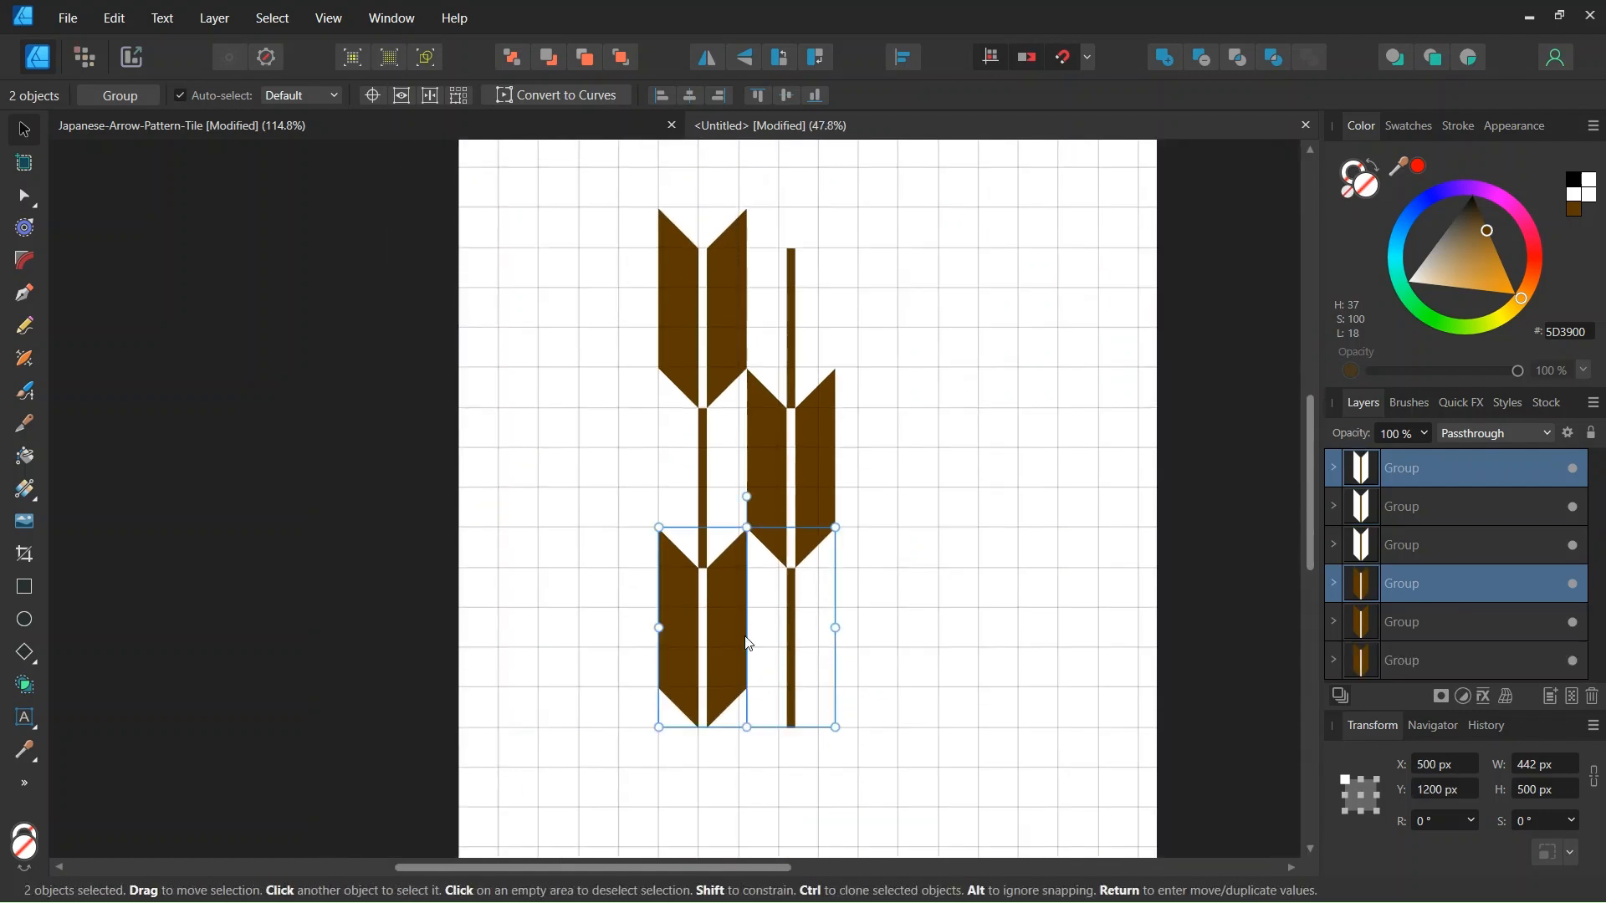
left_click(1024, 310)
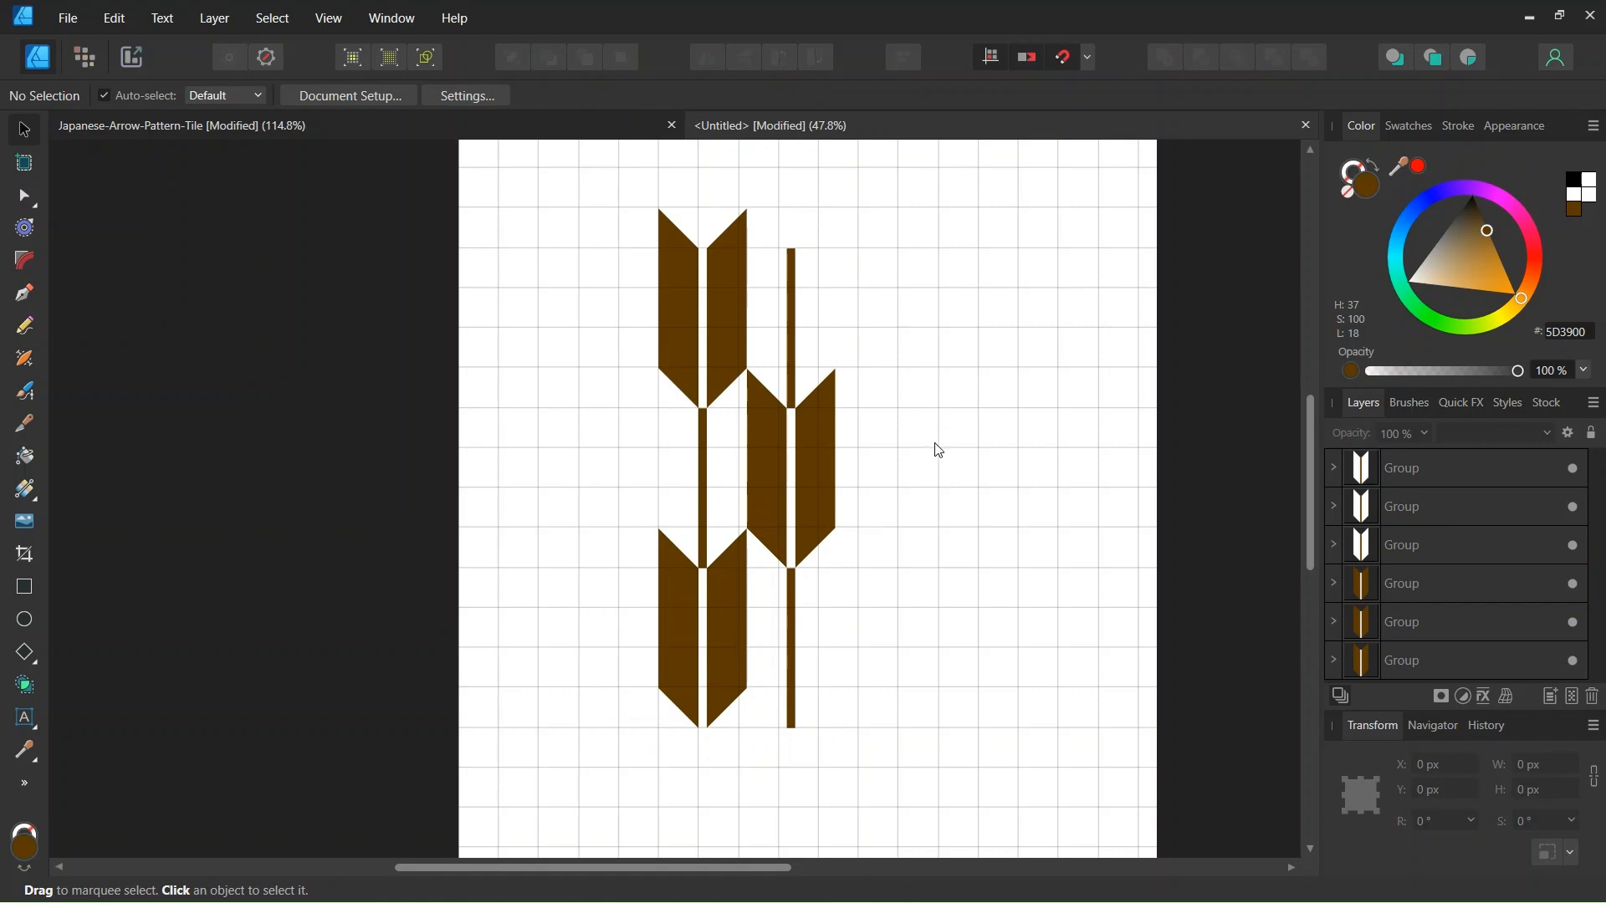
Step: Draw a rectangle without fill or stroke, 442 px wide and 800 px high, around one pattern repeat starting at X 500, Y 500 px
scroll(941, 449, "up", 1)
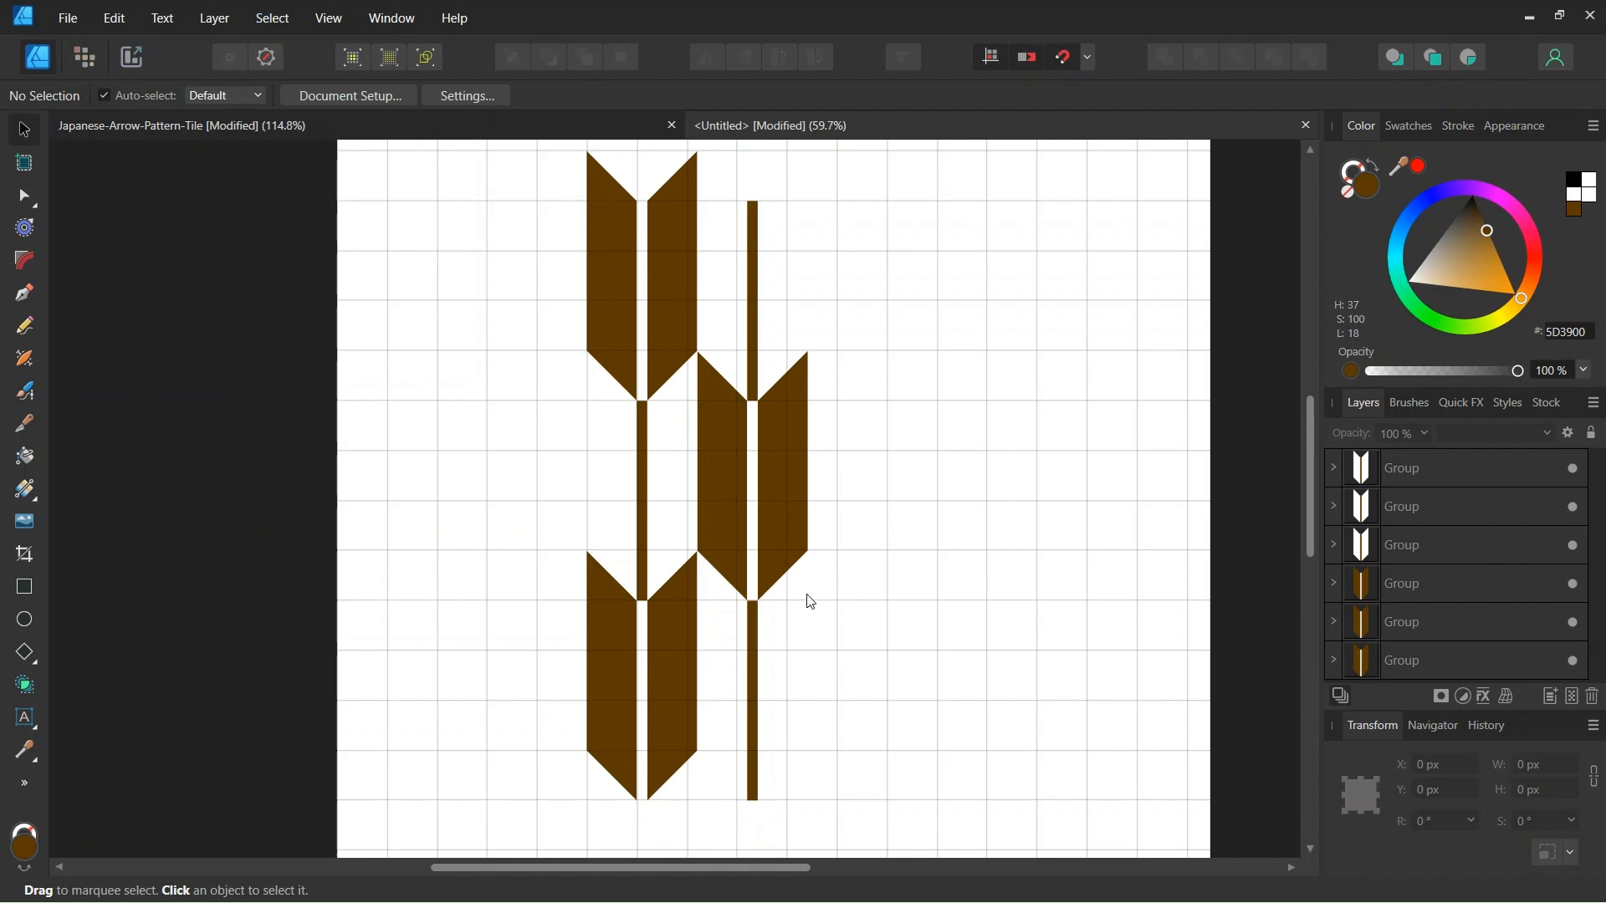
left_click(25, 590)
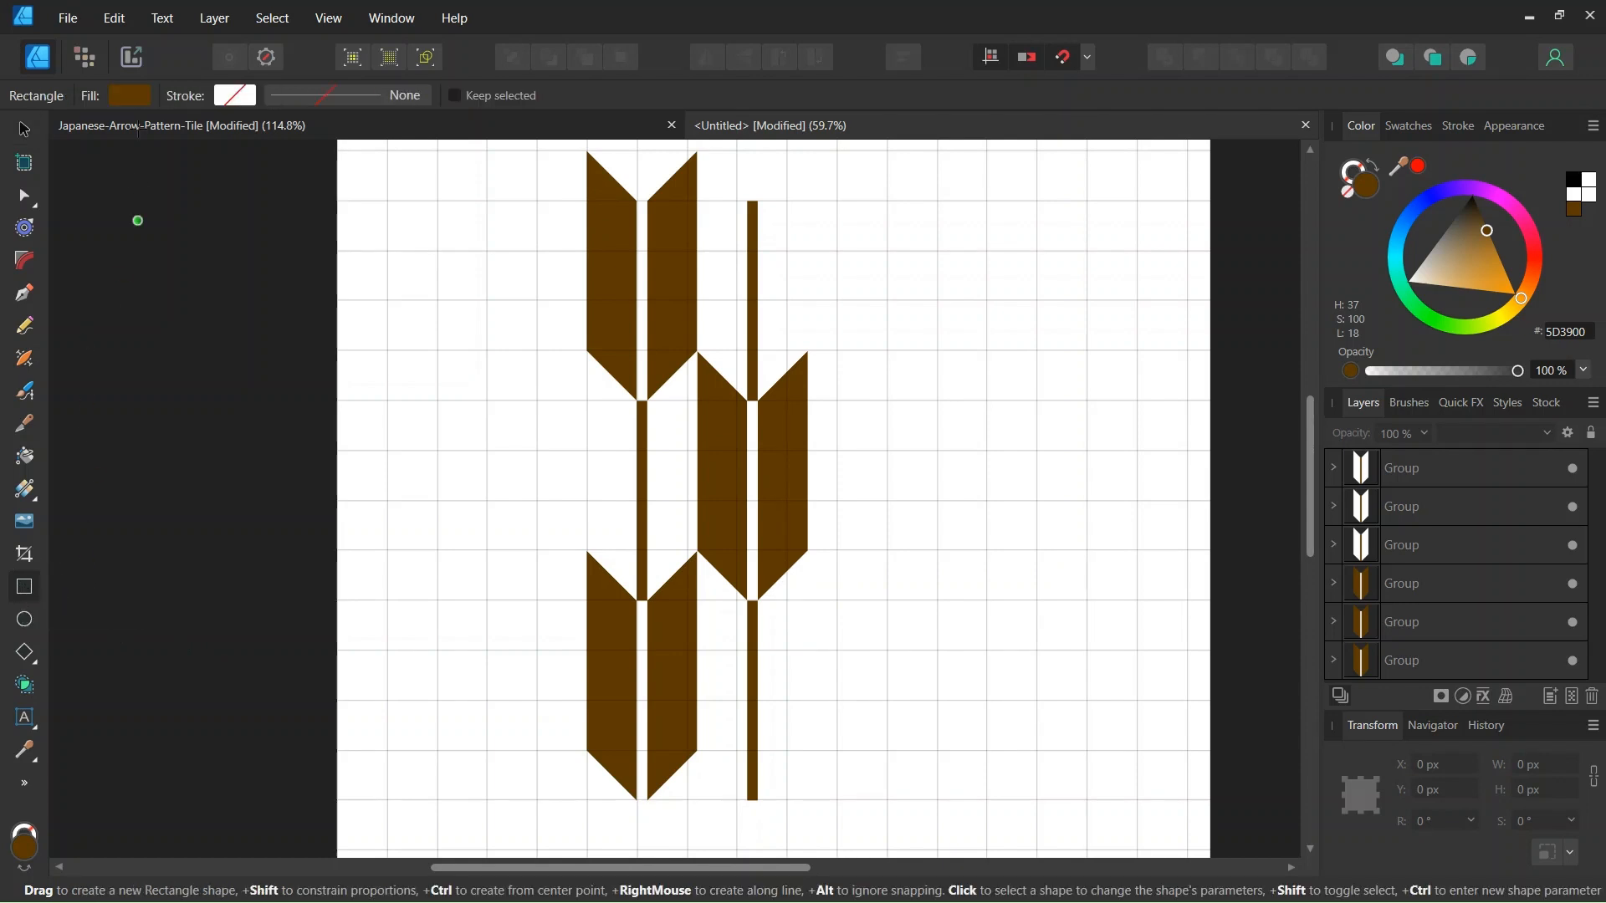
left_click(130, 97)
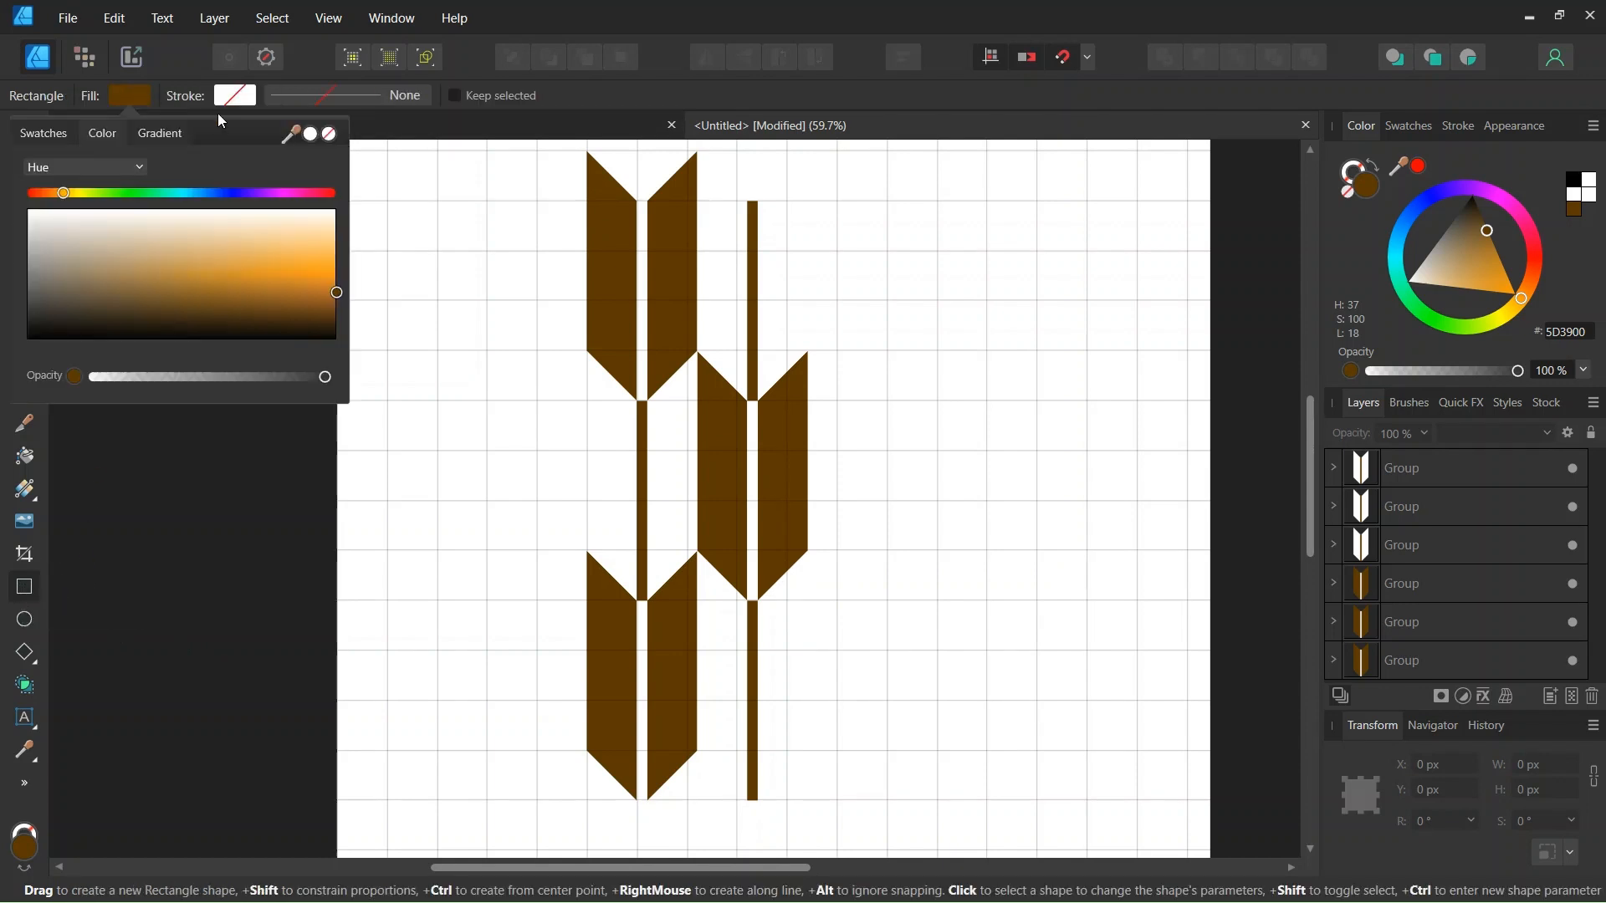
left_click(328, 135)
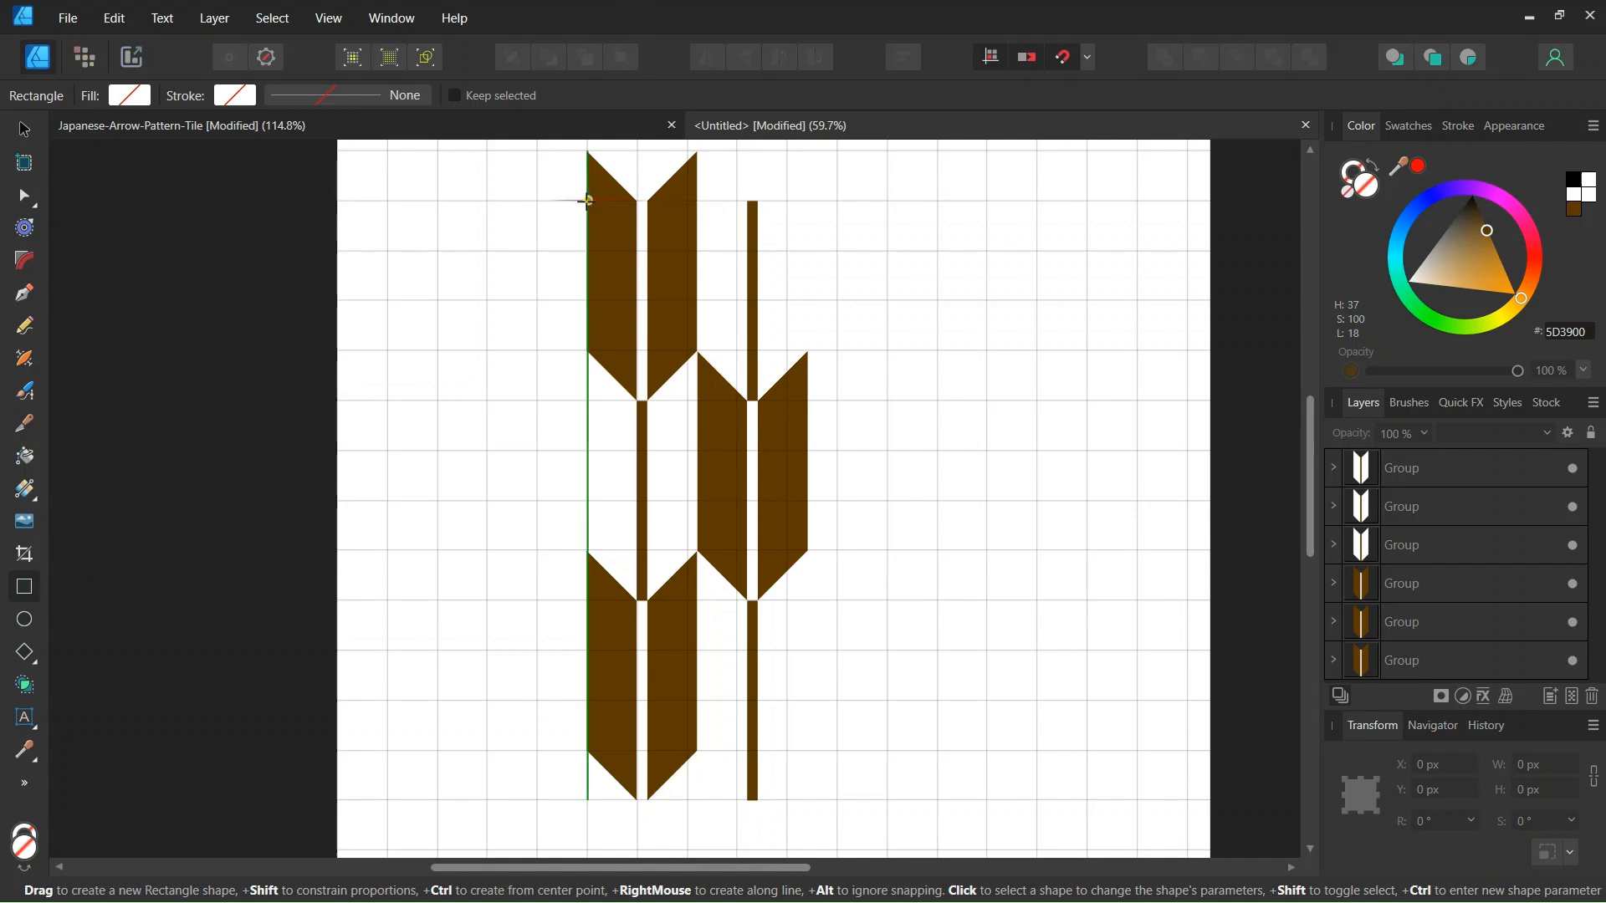
left_click_drag(588, 201, 807, 600)
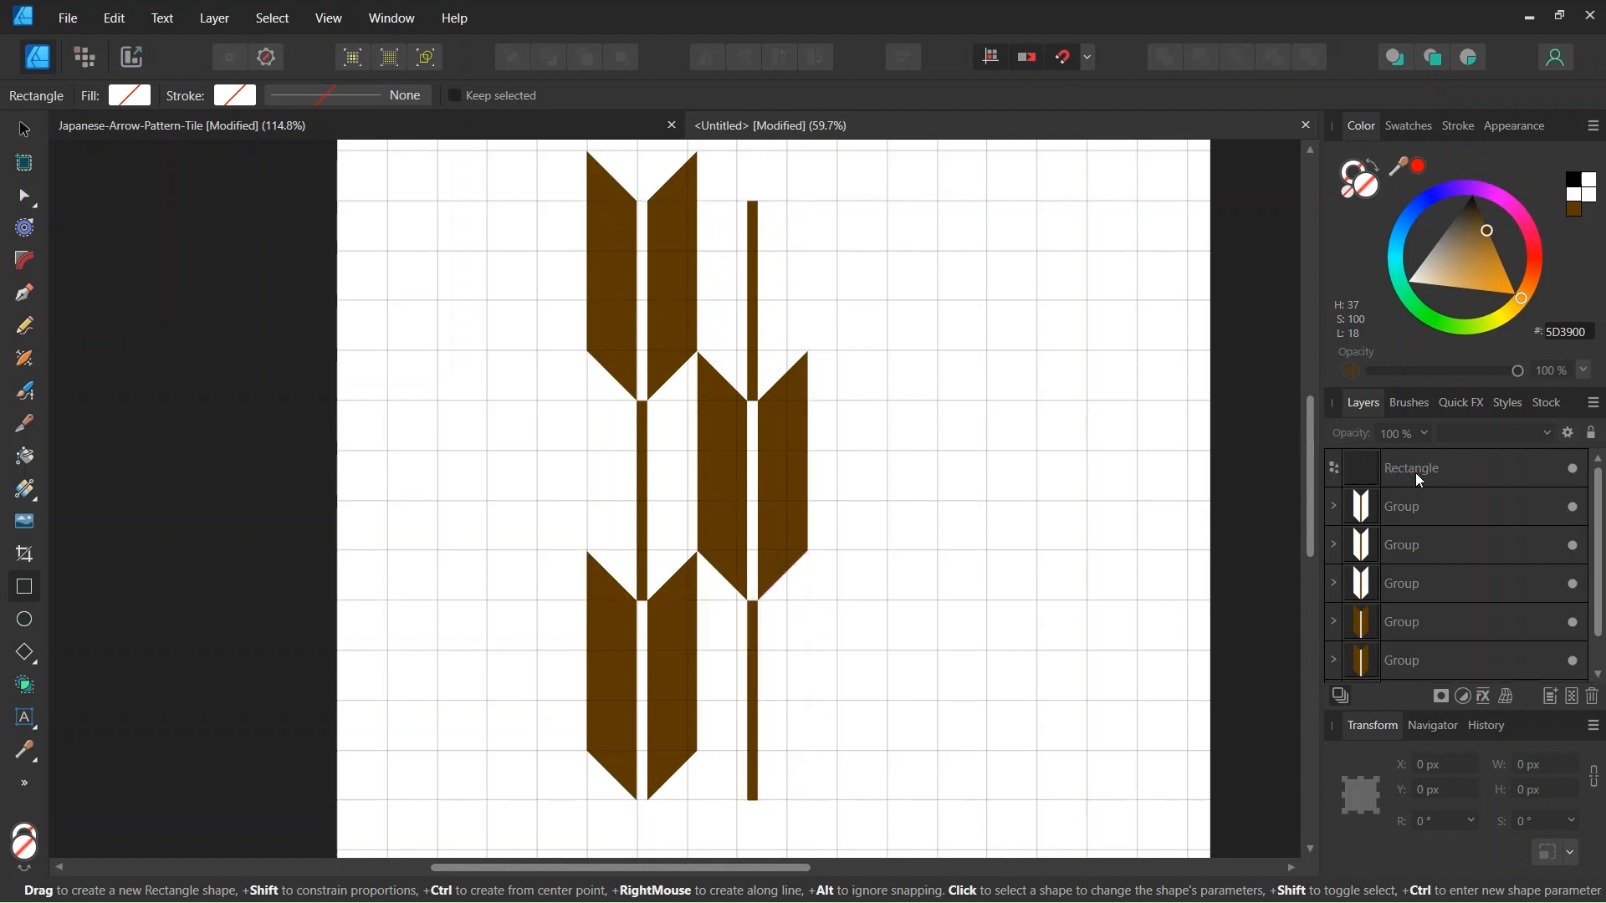
Step: Select the tile rectangle and set up a PNG export with the area limited to Selection Area
left_click(1419, 479)
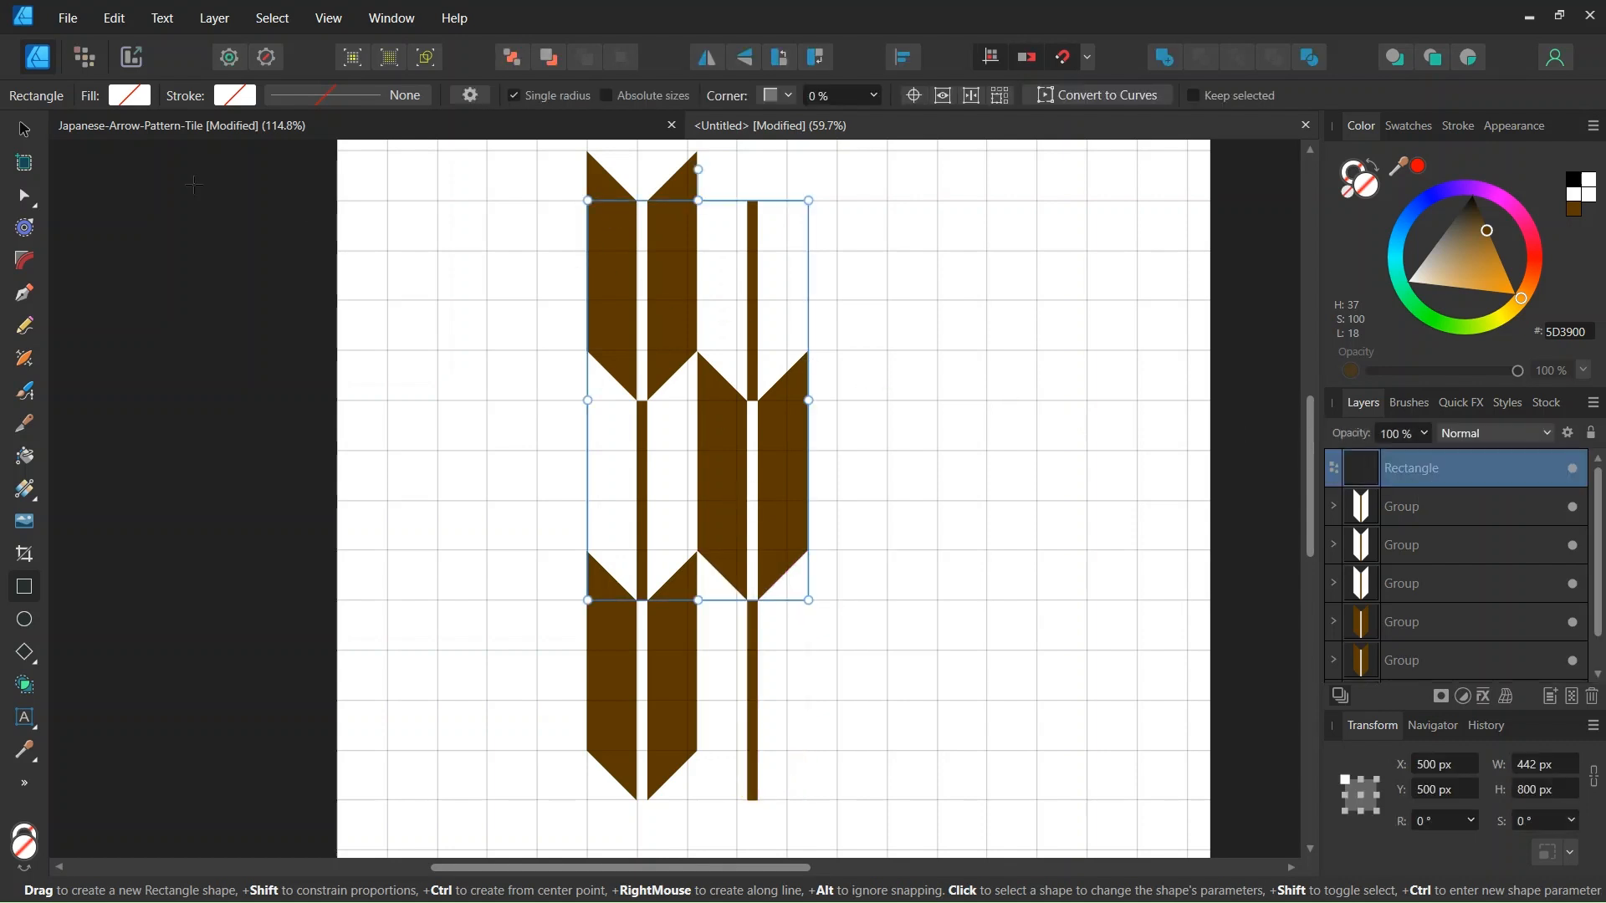
left_click(21, 128)
scroll(751, 608, "up", 2)
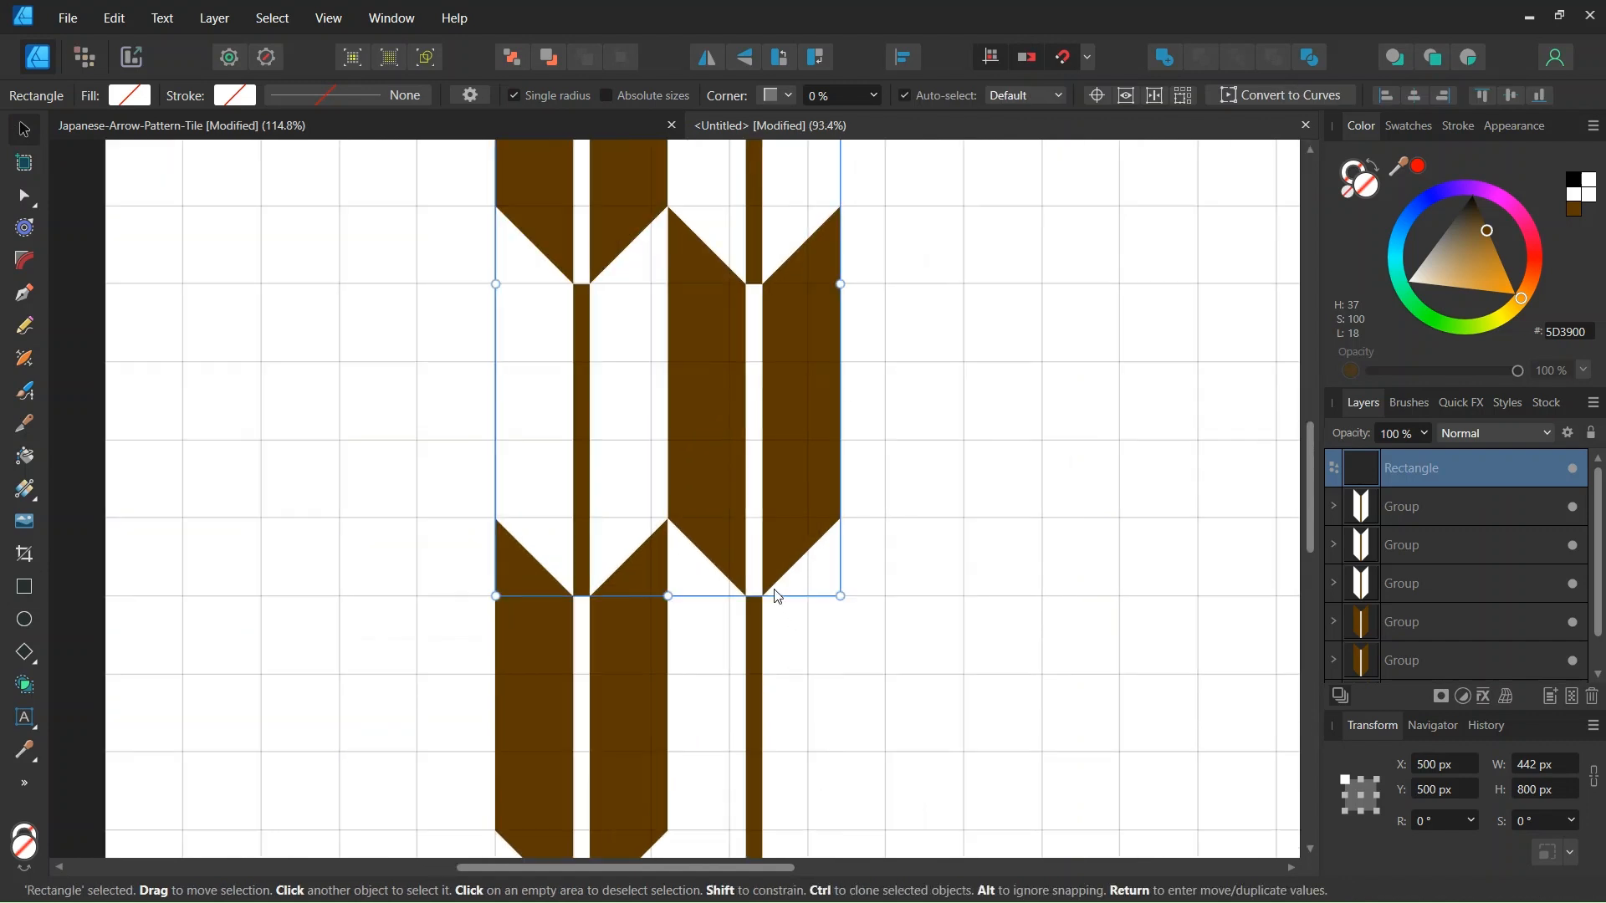
scroll(753, 569, "up", 3)
scroll(744, 558, "down", 1)
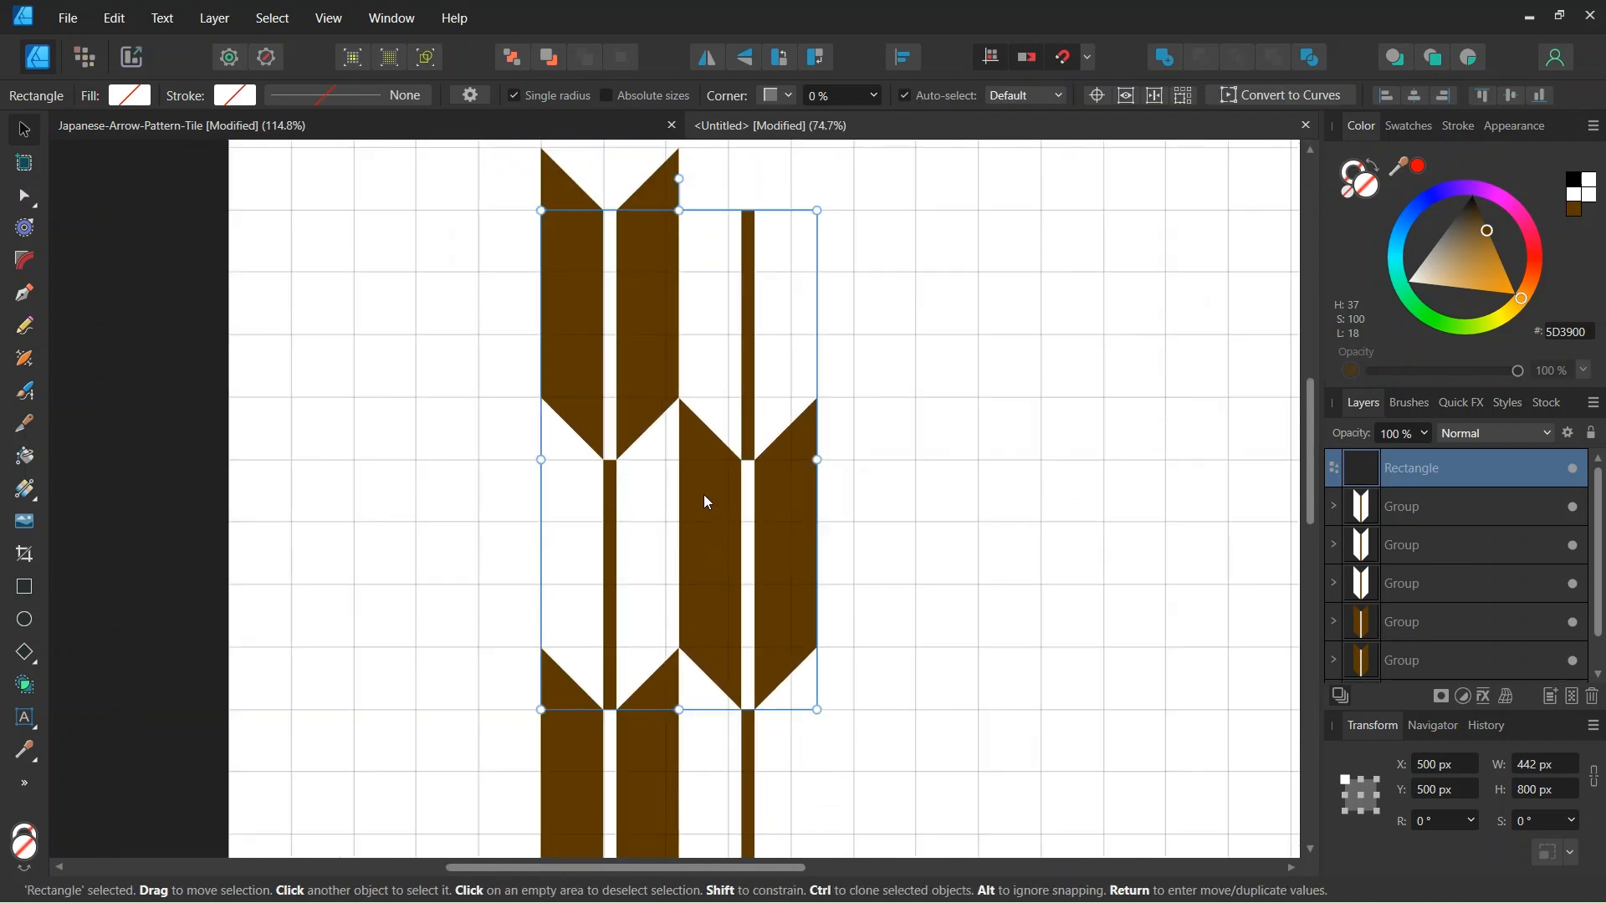
scroll(712, 516, "down", 1)
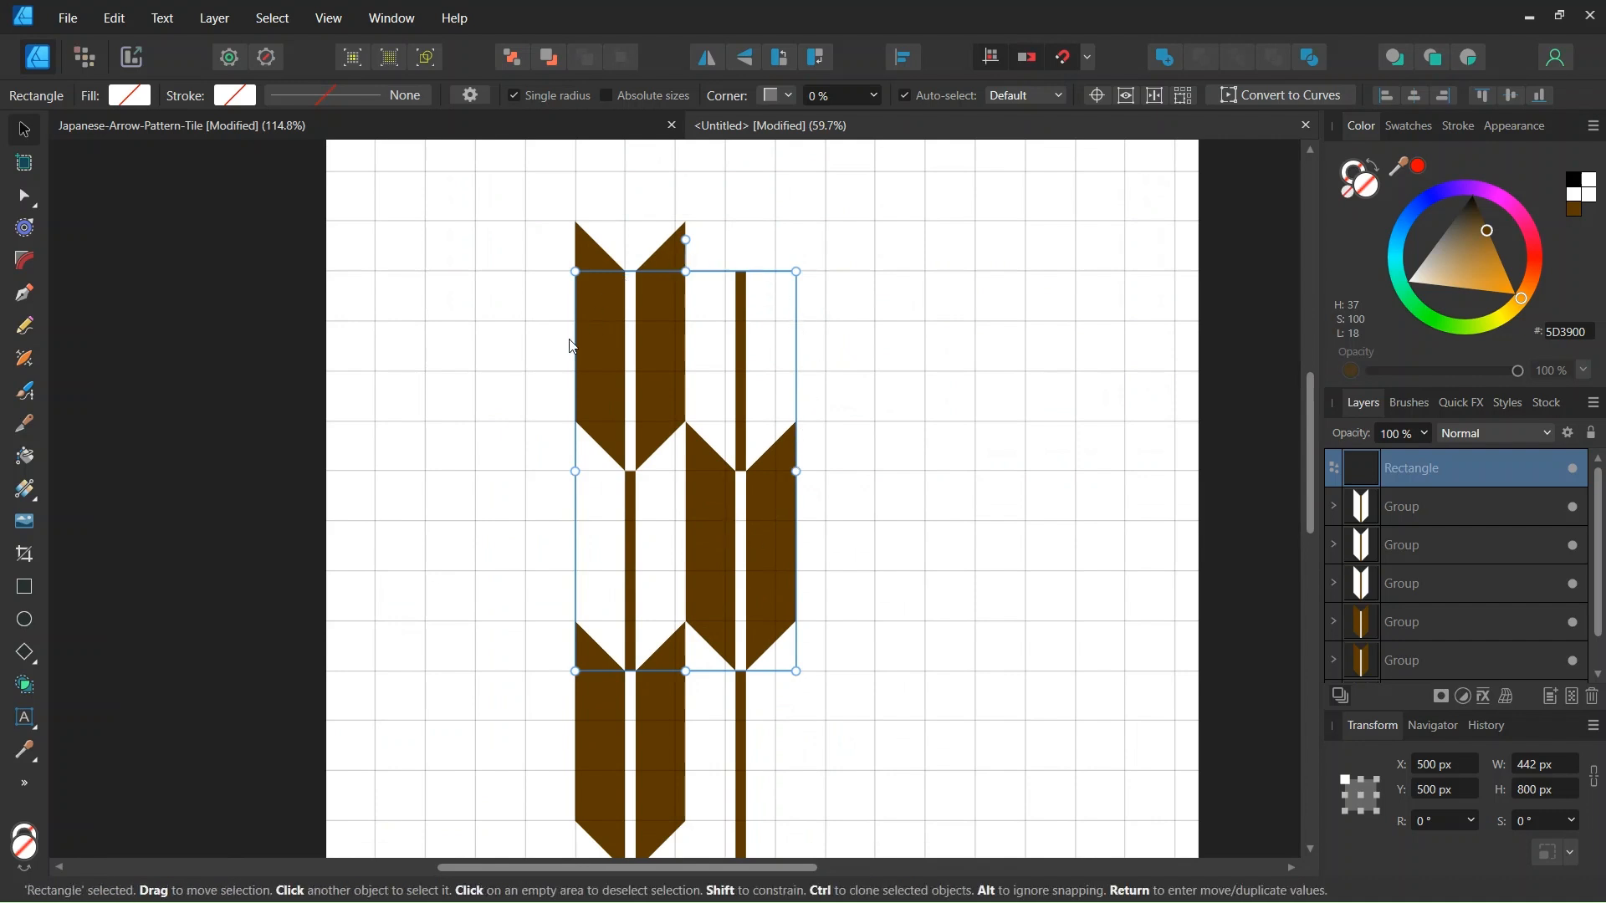
left_click(68, 18)
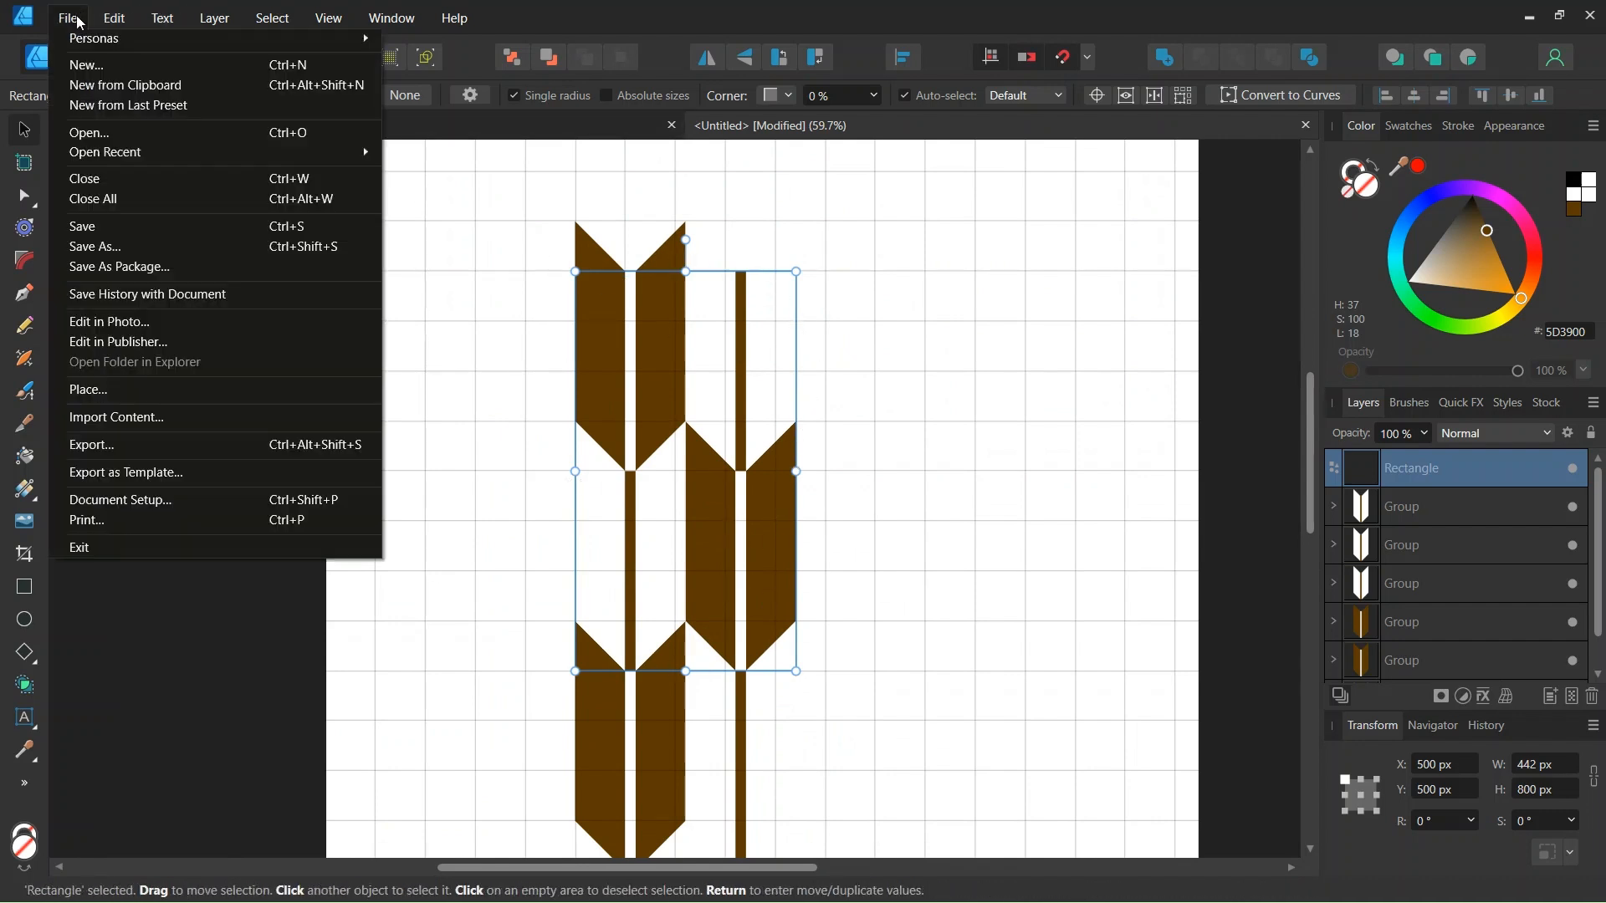
key("Escape")
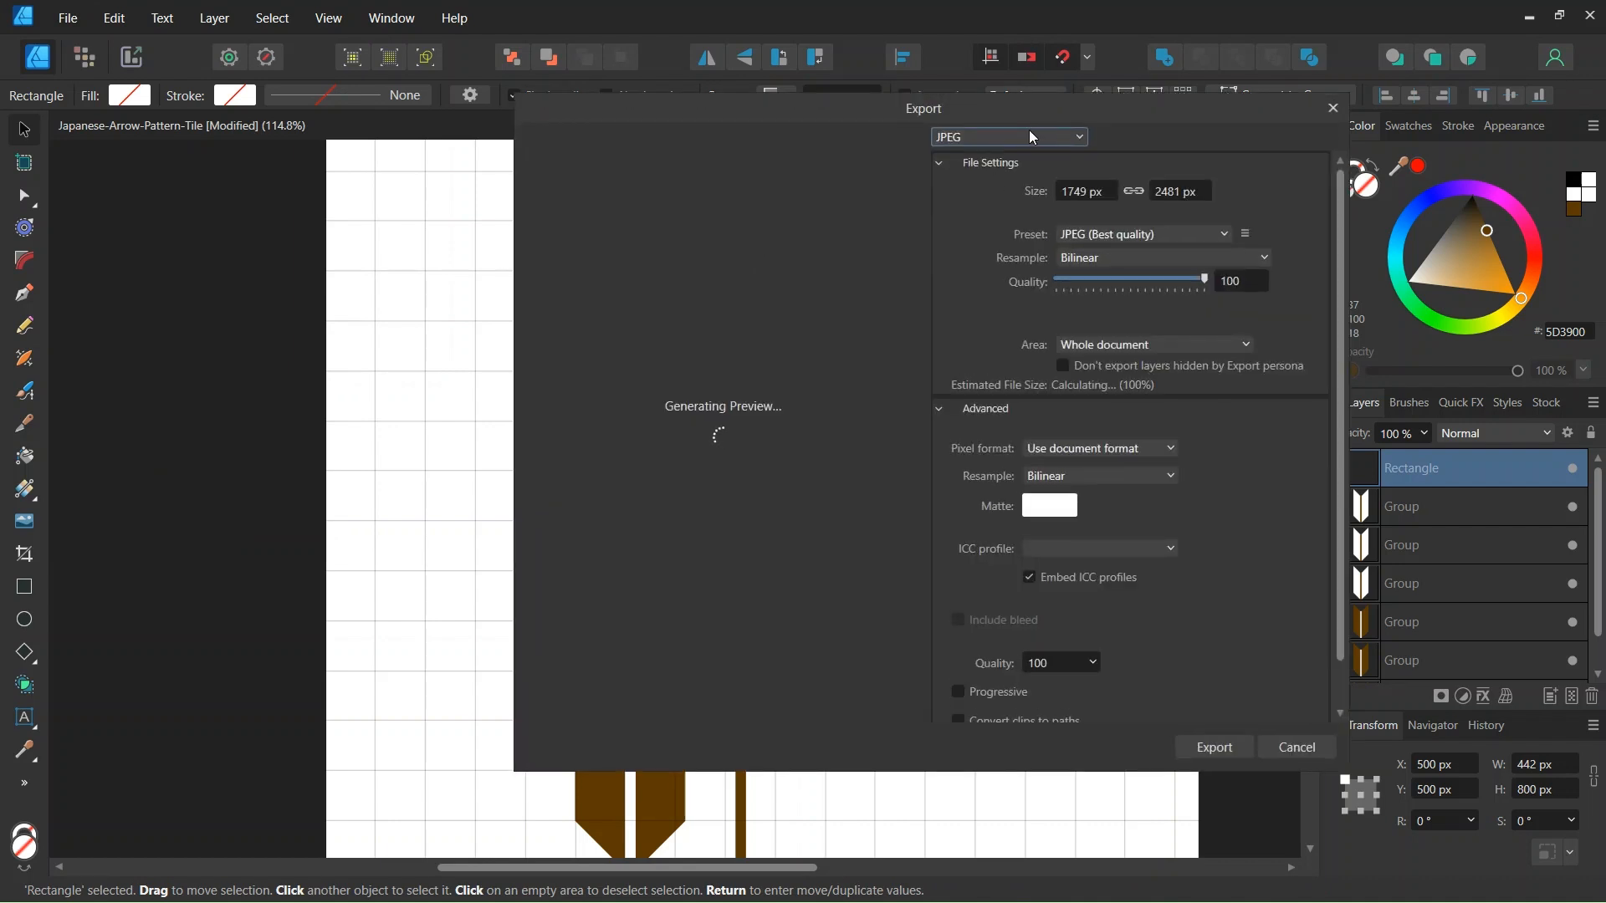
left_click(1029, 137)
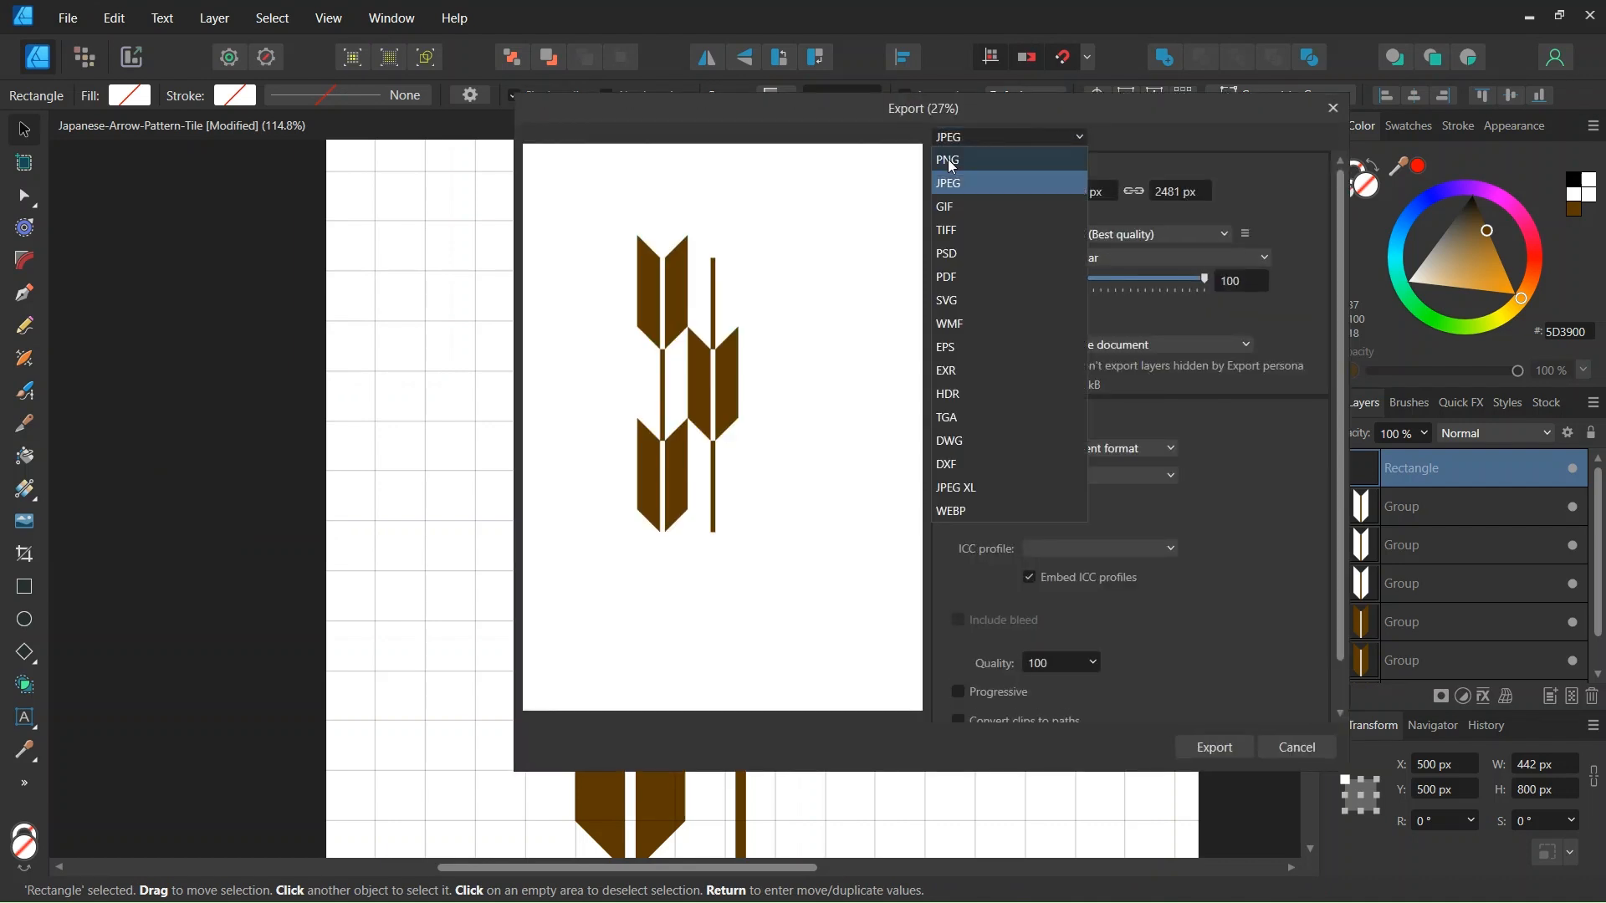
left_click(947, 158)
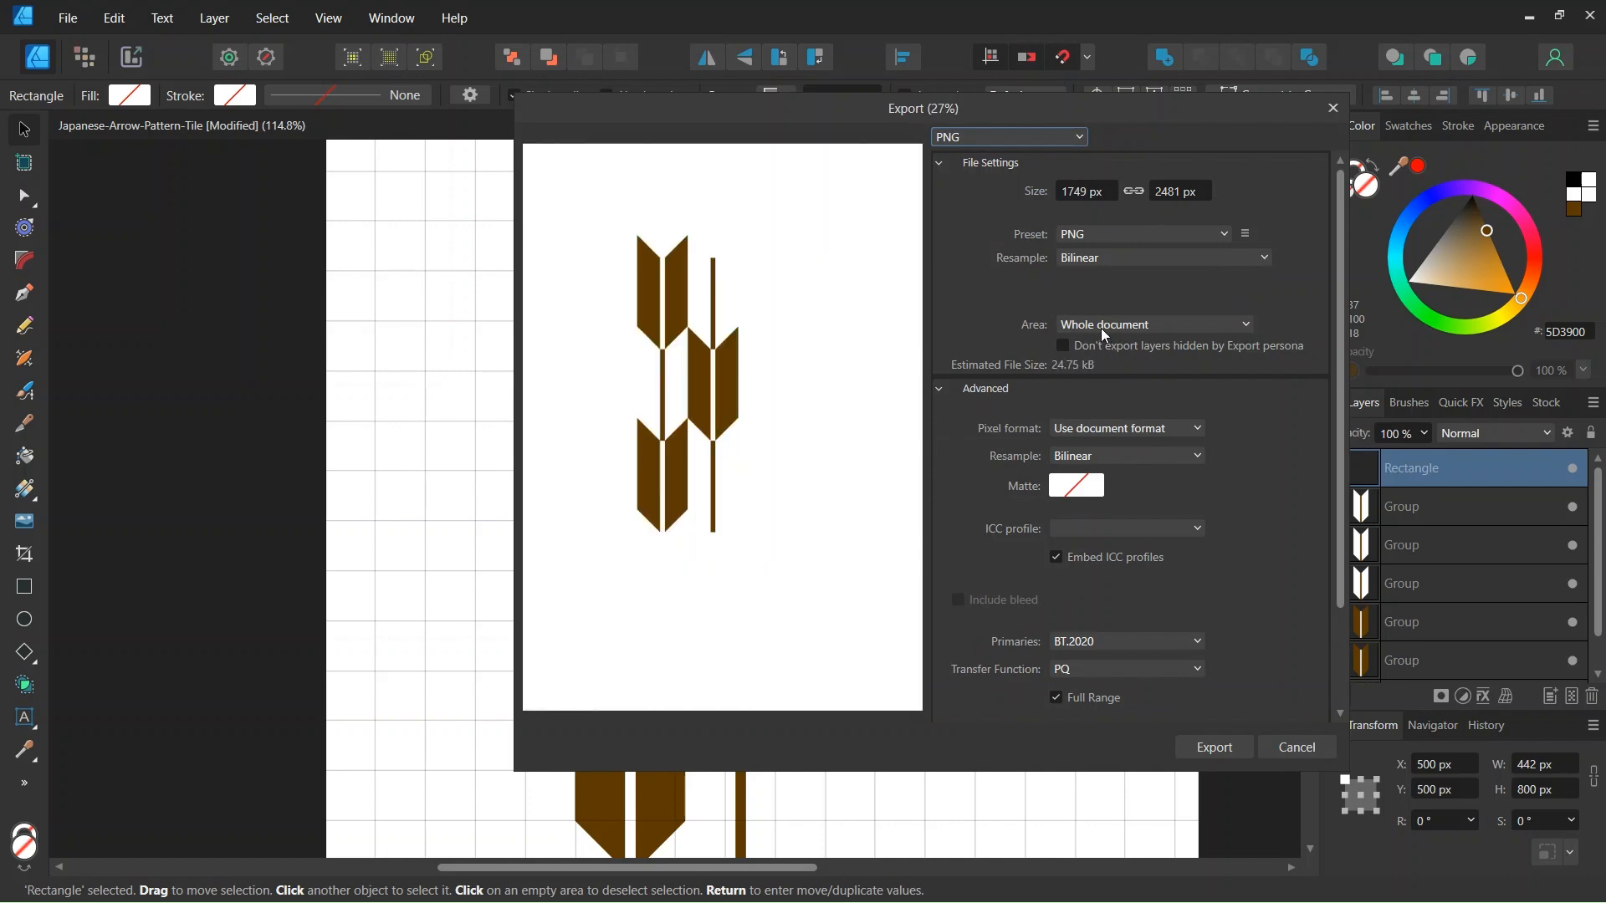
left_click(1103, 327)
left_click(1085, 370)
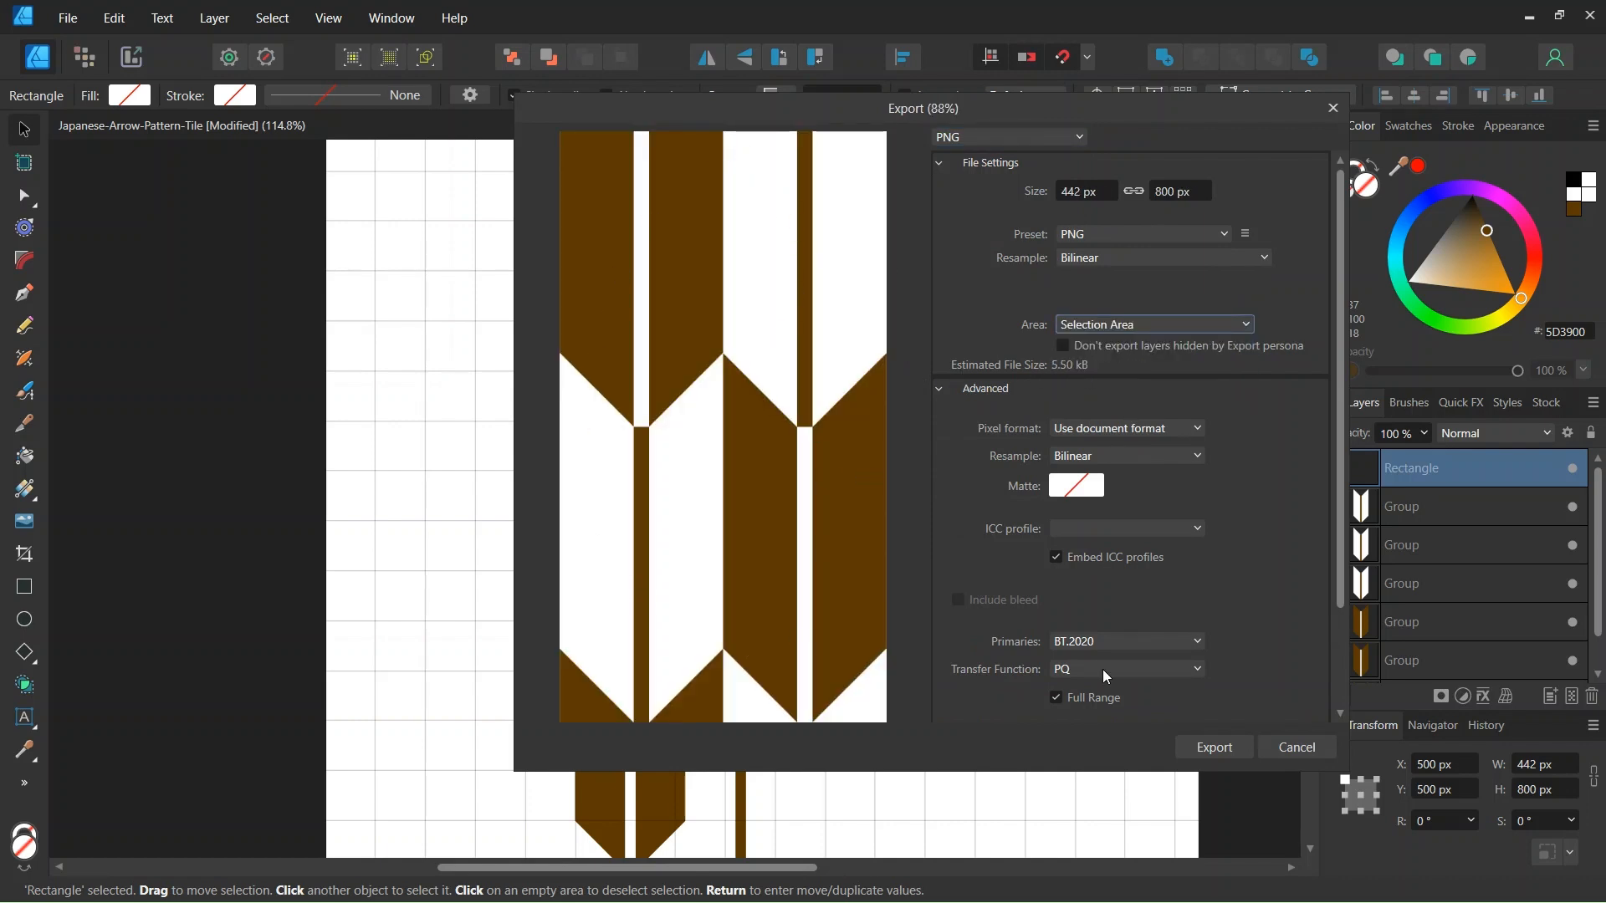
Step: Export the tile as a PNG file named tuto in the Japanese Arrow Pattern folder
left_click(1219, 748)
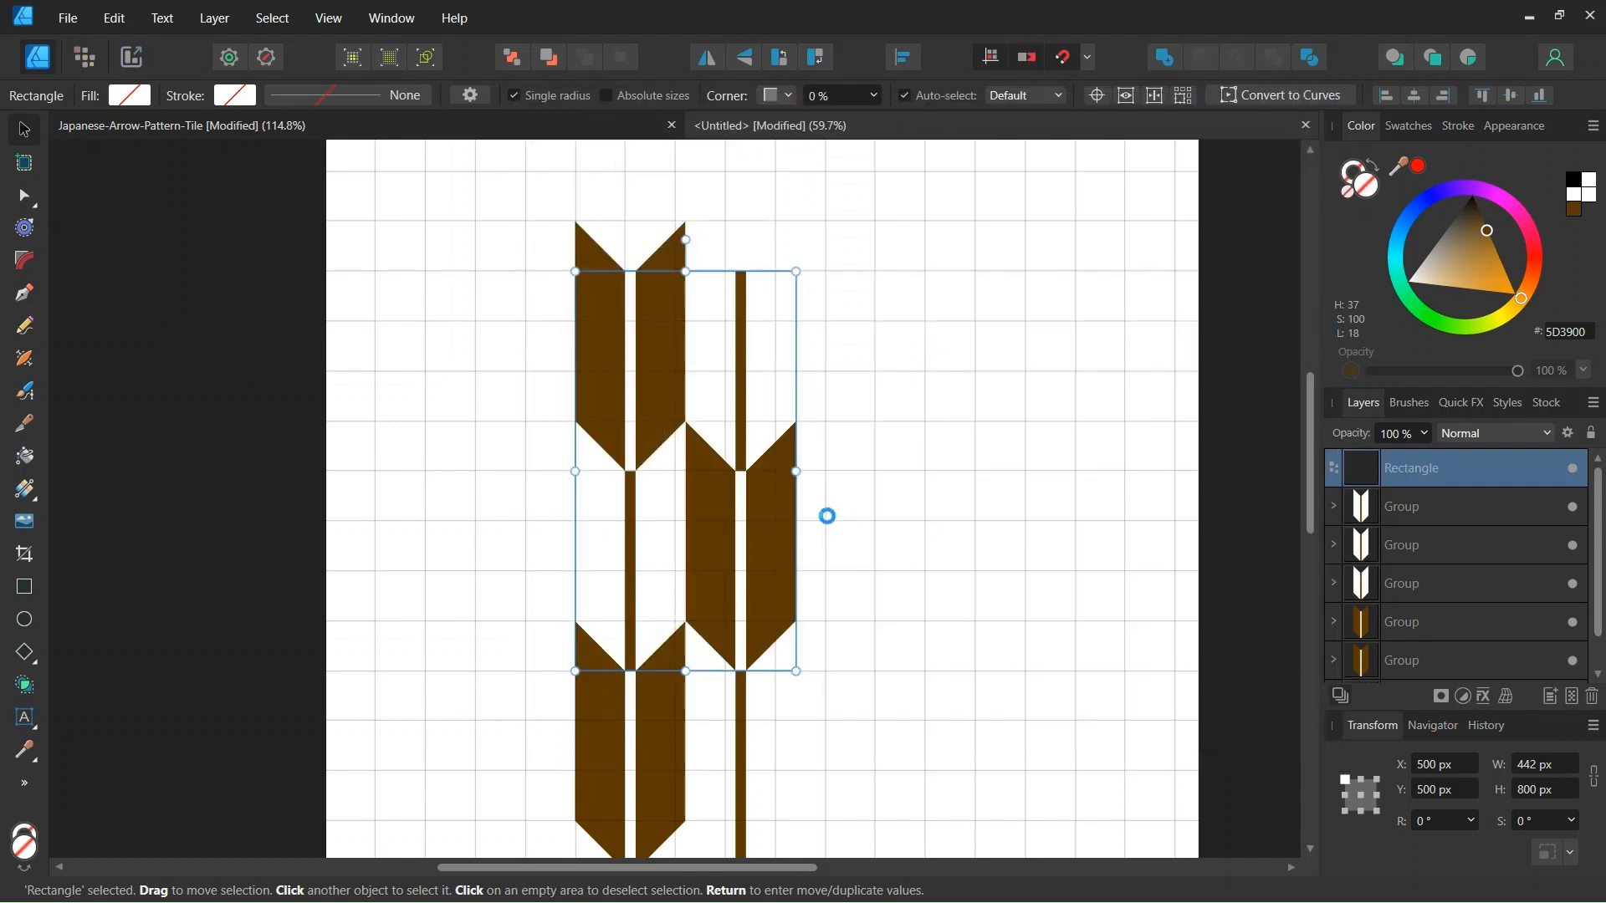
double_click(206, 384)
type("tuto")
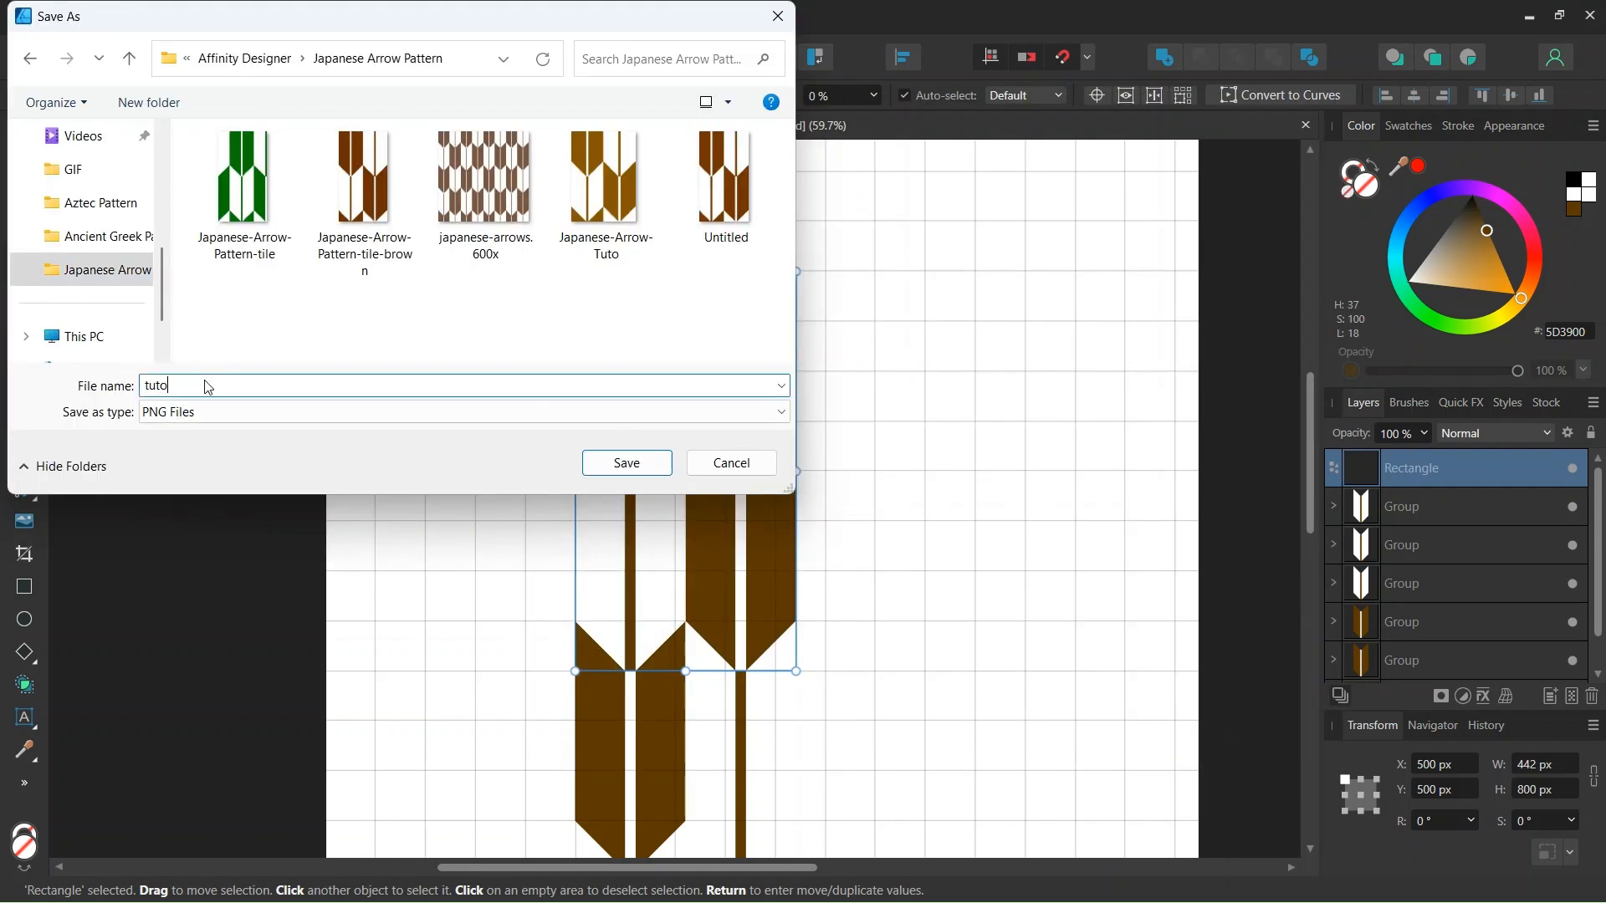
left_click(619, 463)
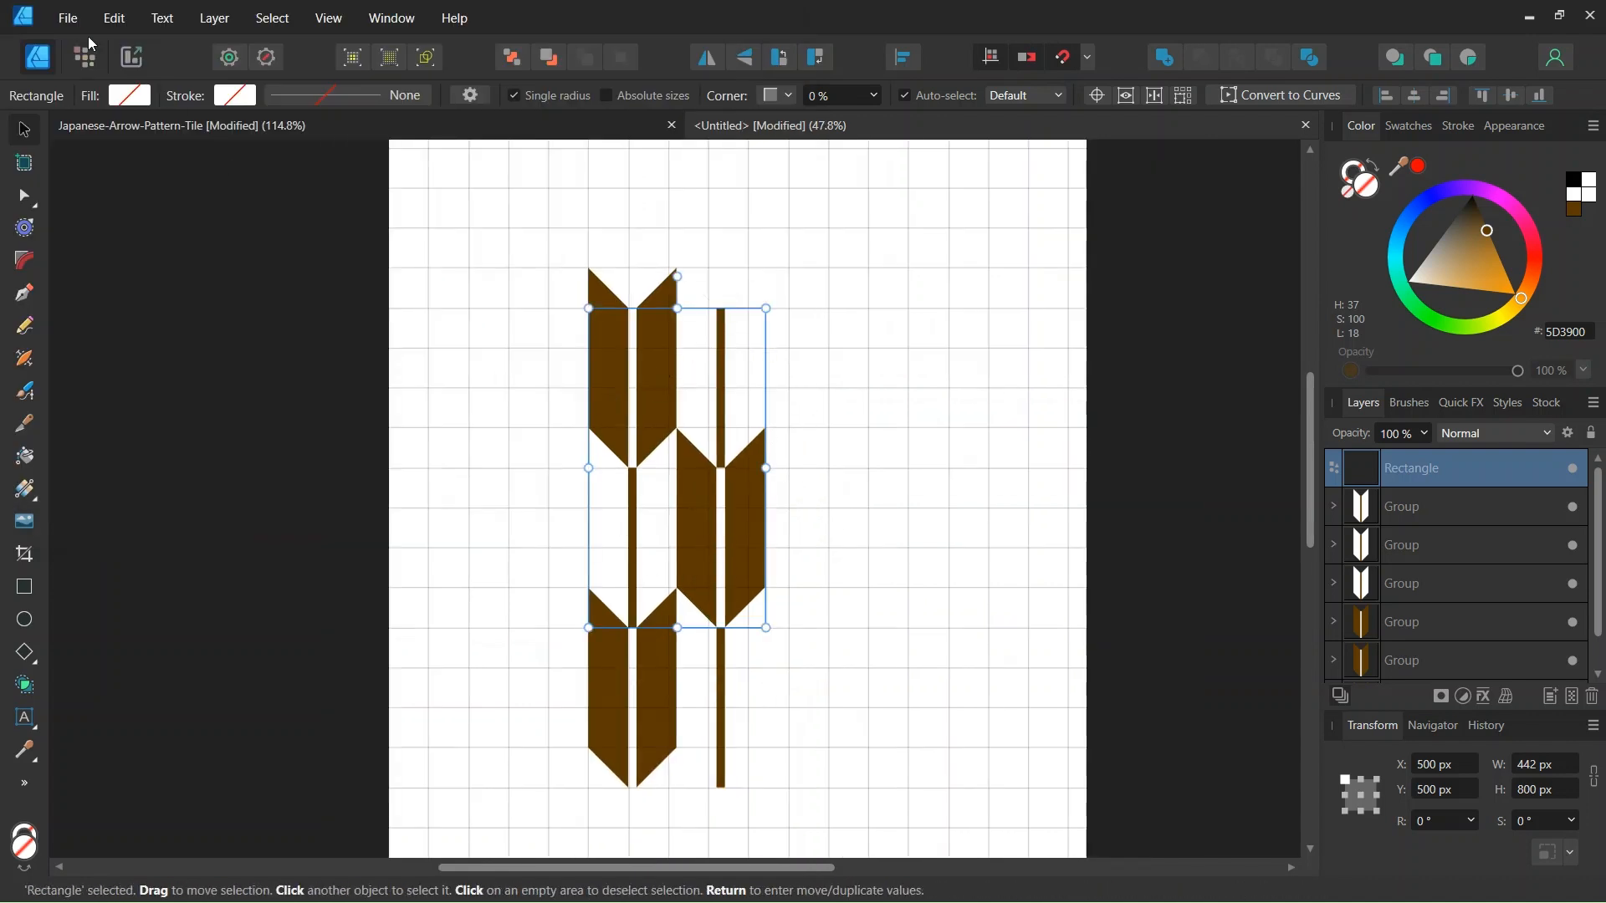
Step: Create a new A5 landscape document, 210 × 148 mm, and hide its grid
left_click(66, 19)
left_click(99, 68)
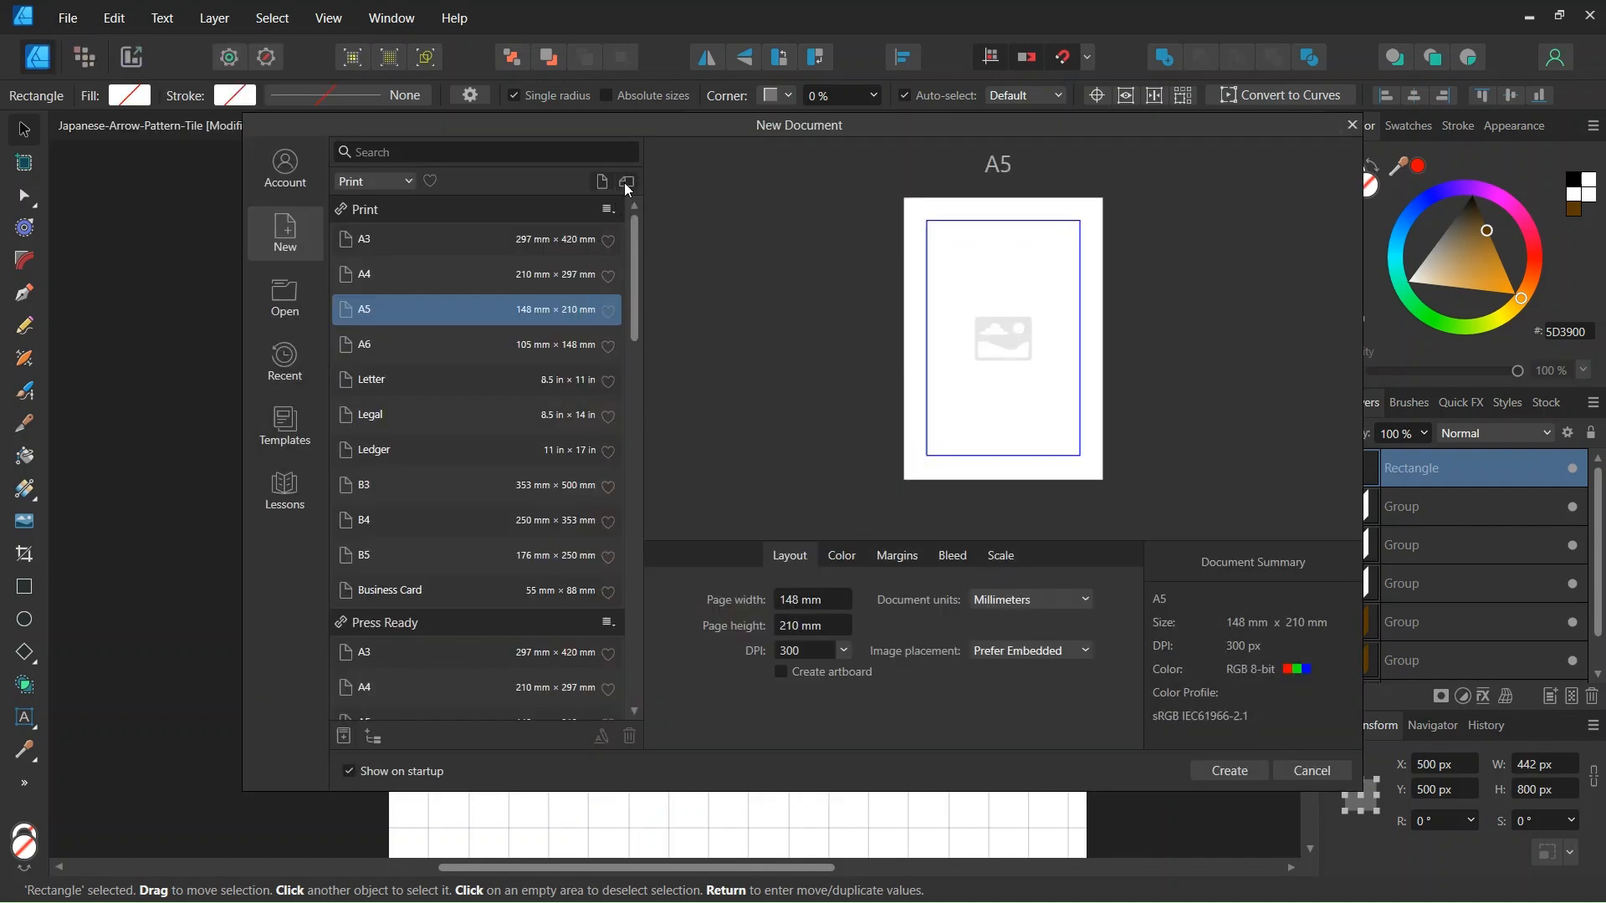
left_click(627, 183)
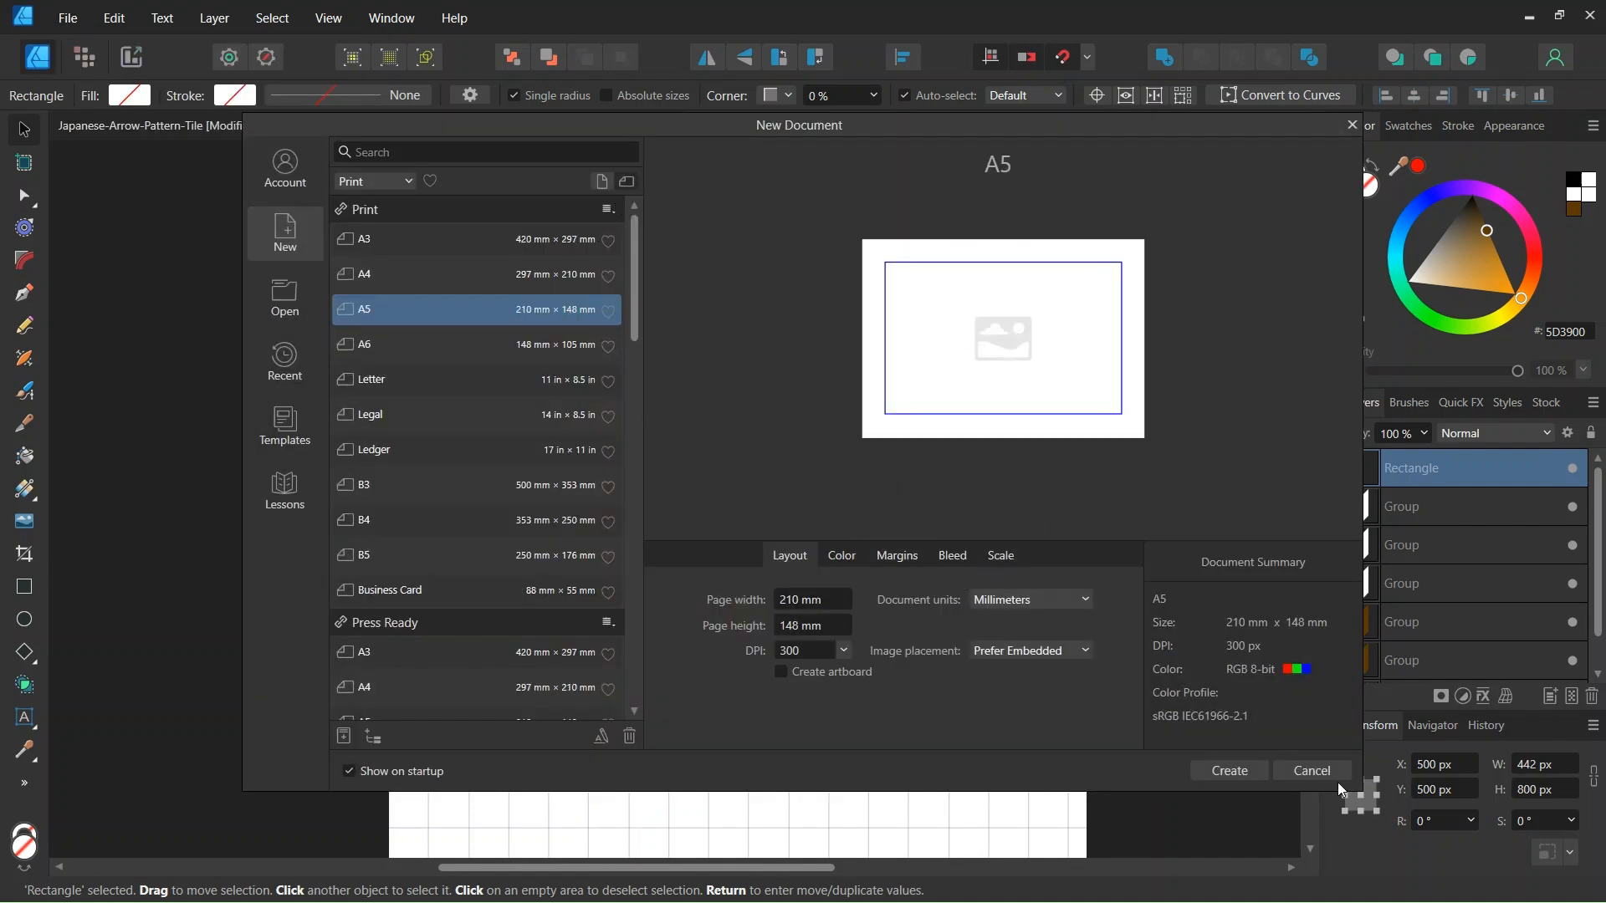
left_click(1238, 773)
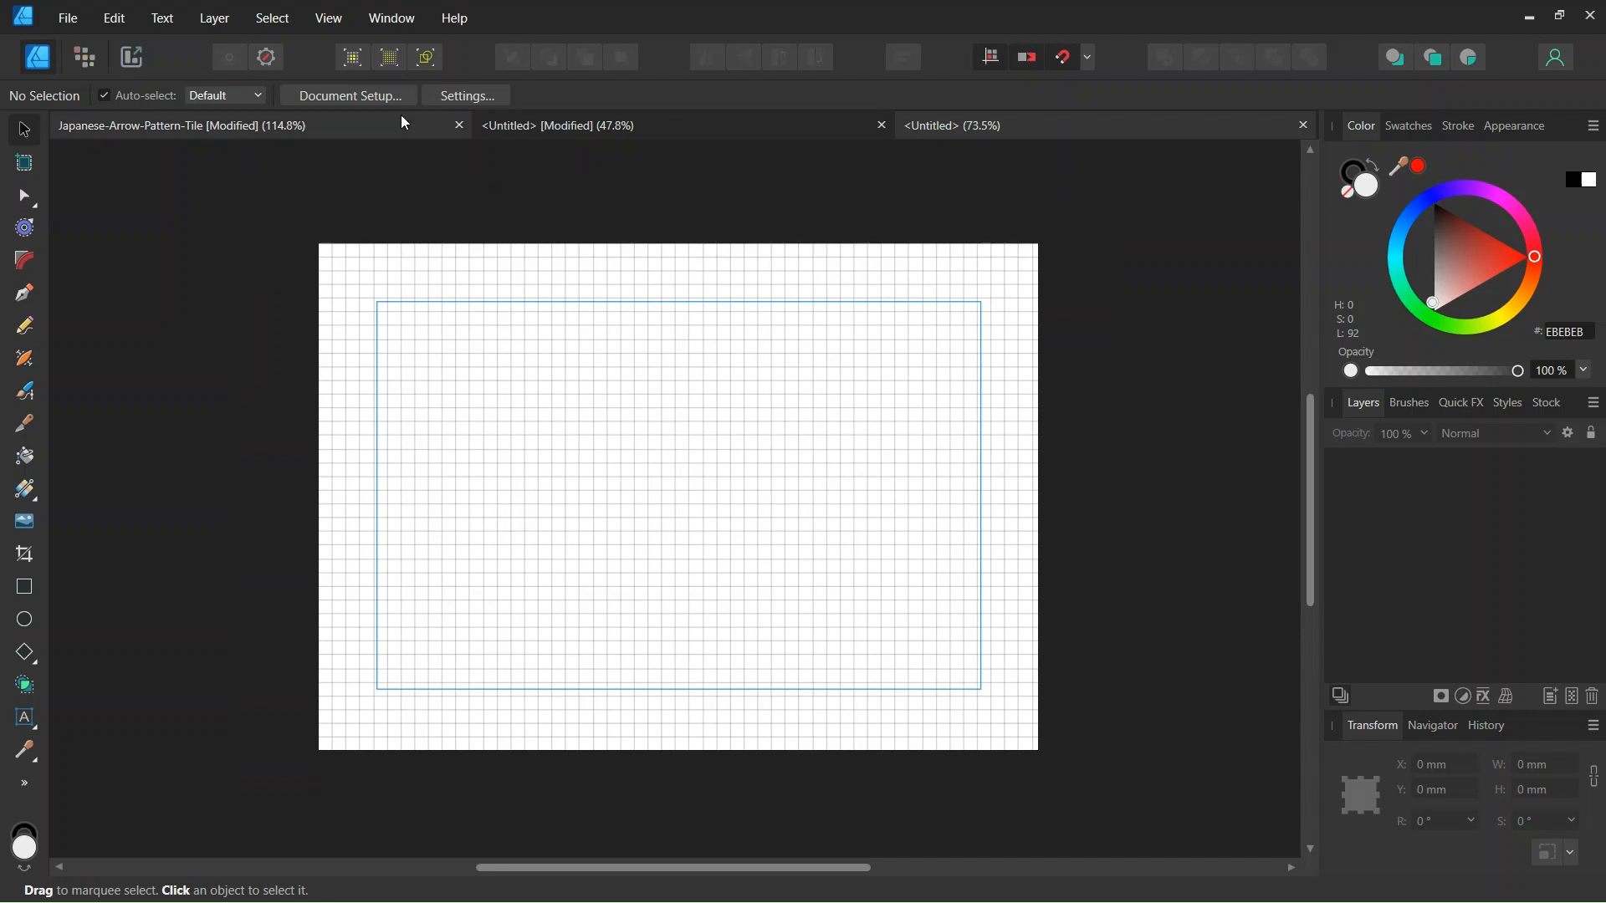
left_click(329, 18)
left_click(413, 265)
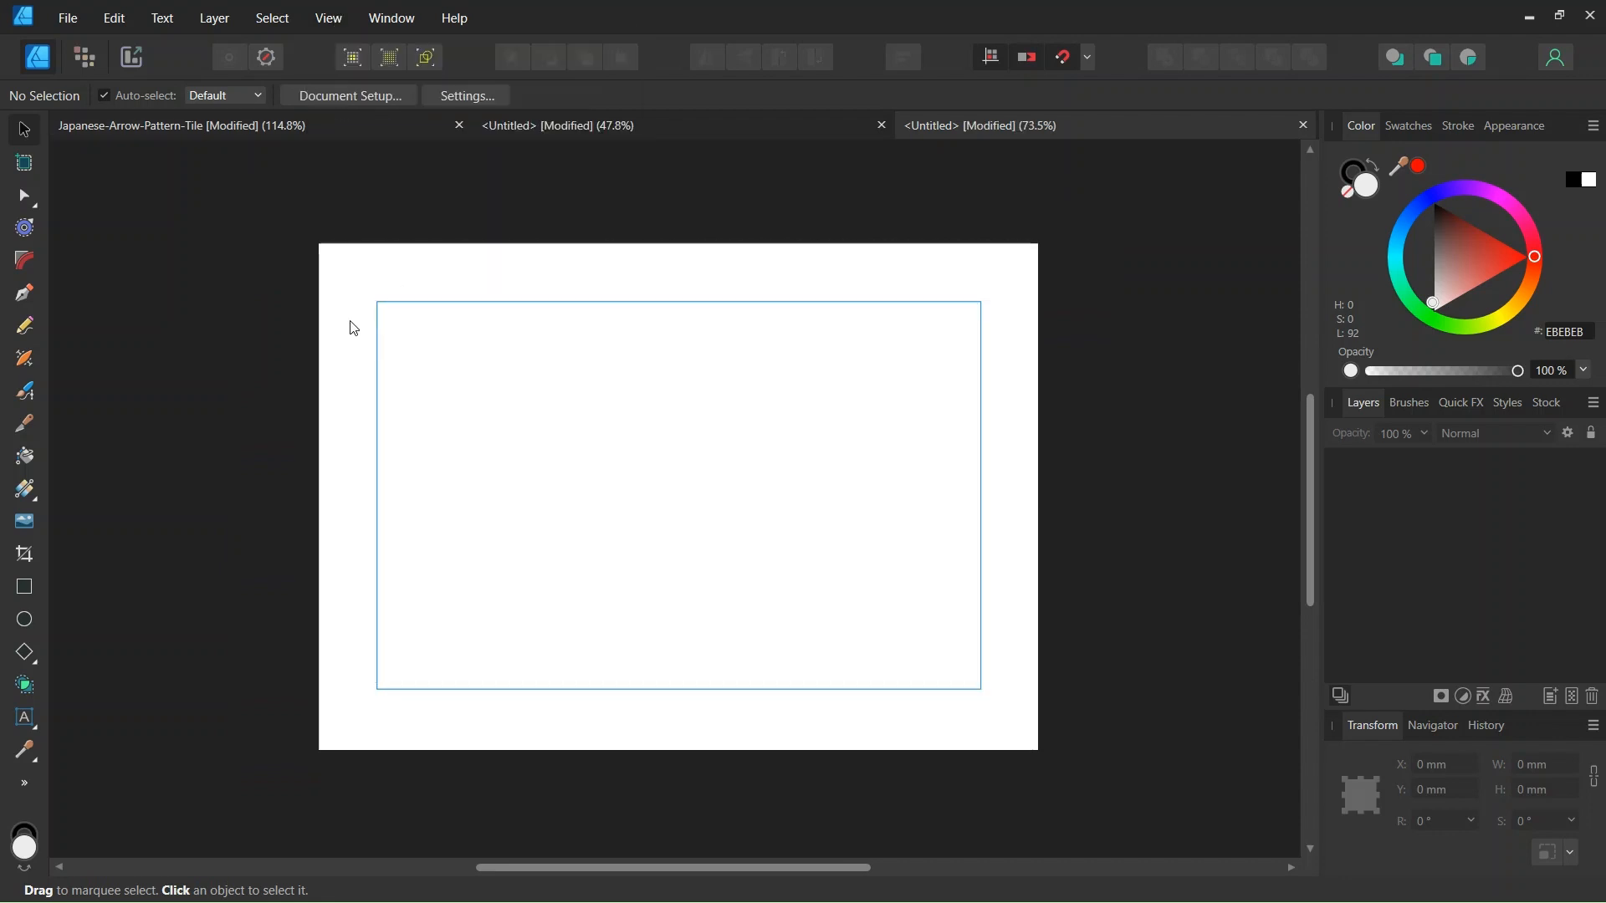
Step: Draw a rectangle without fill or stroke covering the whole page, 210 × 148 mm, and select it
left_click(25, 586)
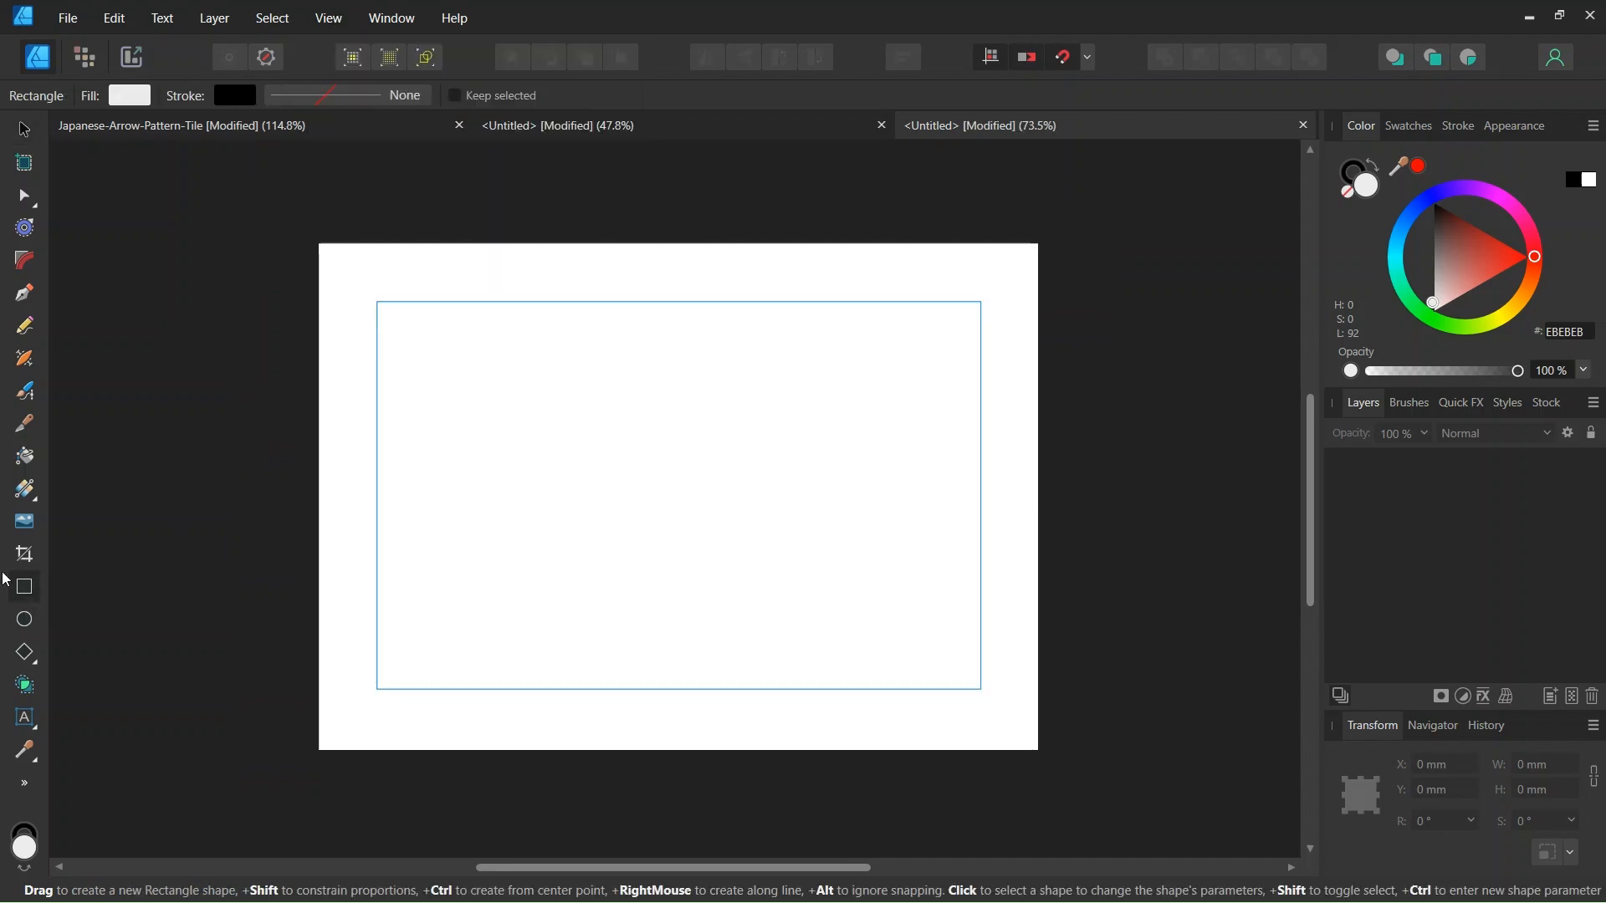
left_click(129, 95)
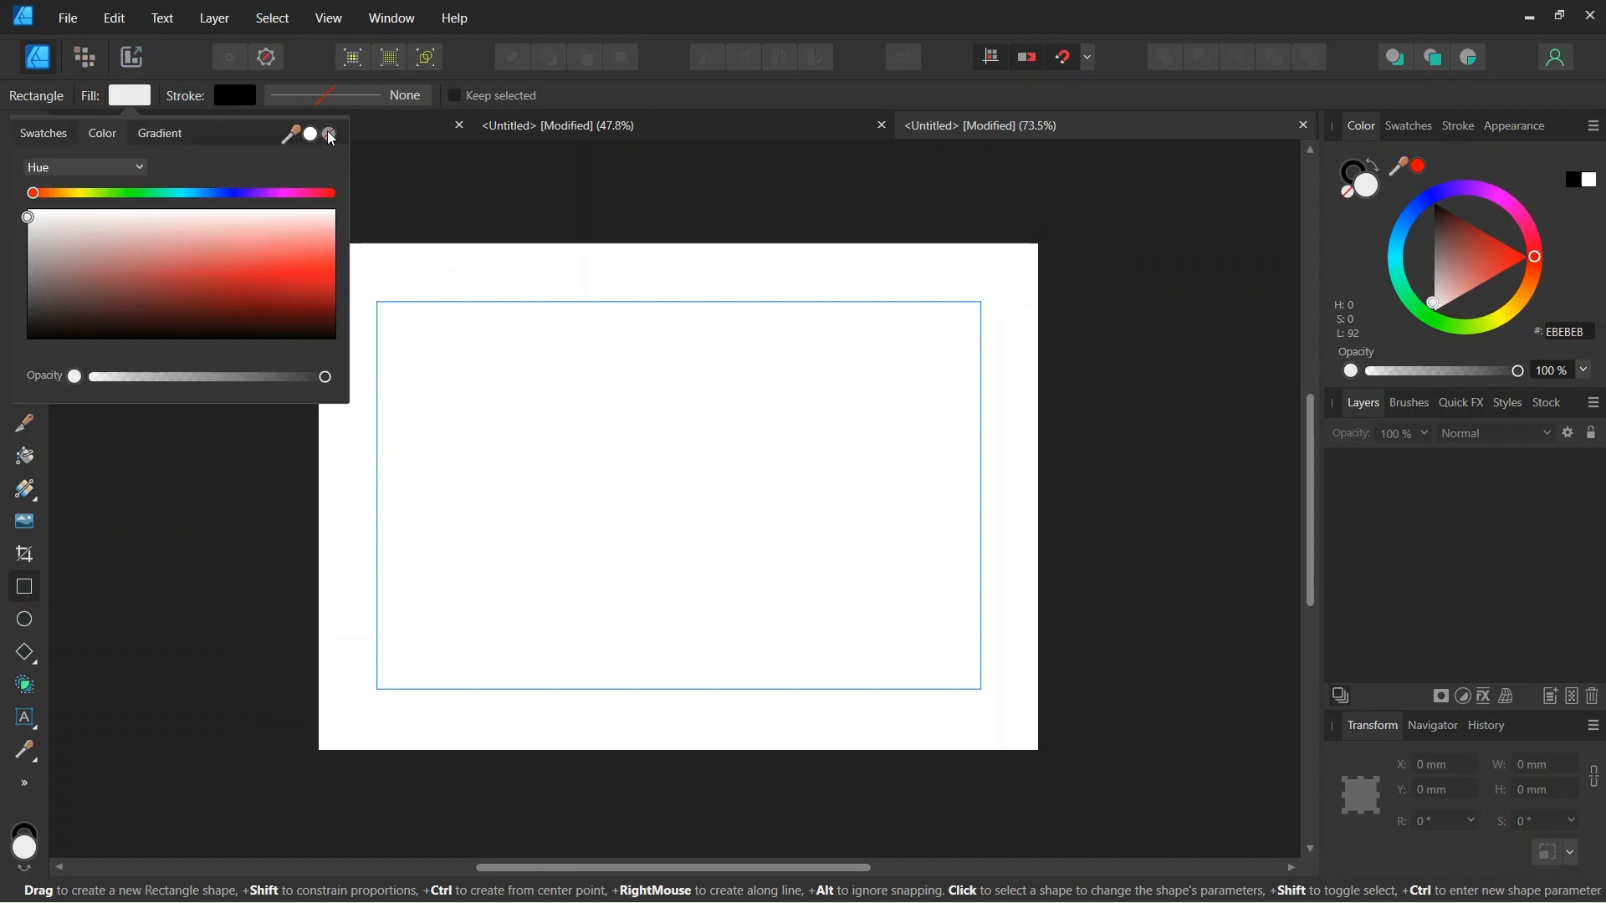
left_click(331, 130)
left_click(240, 97)
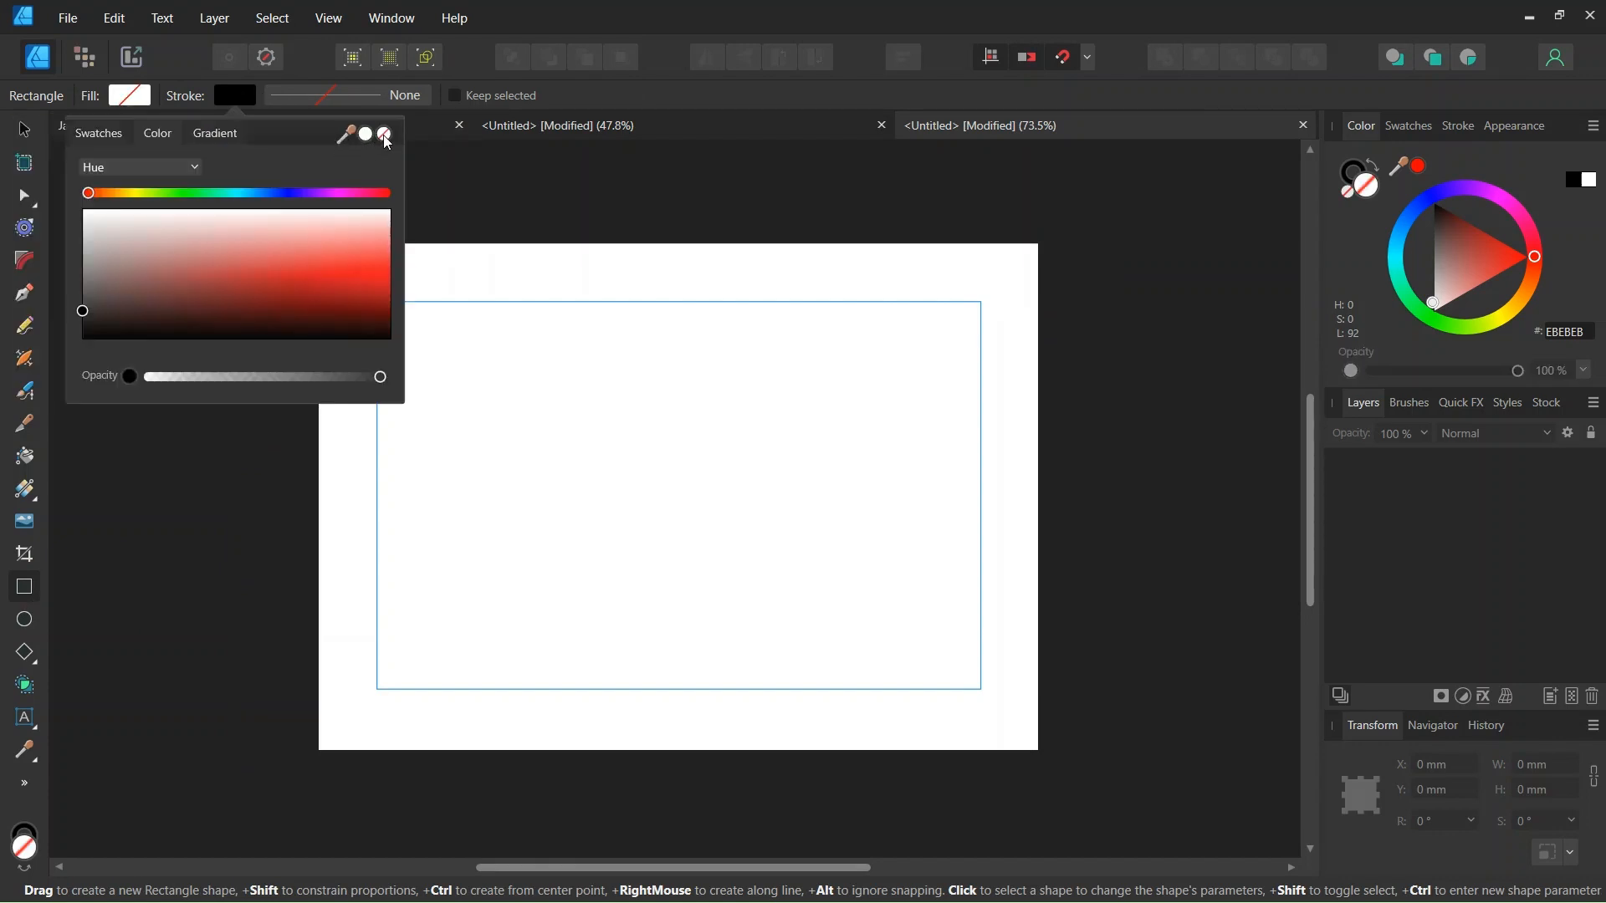
left_click(386, 136)
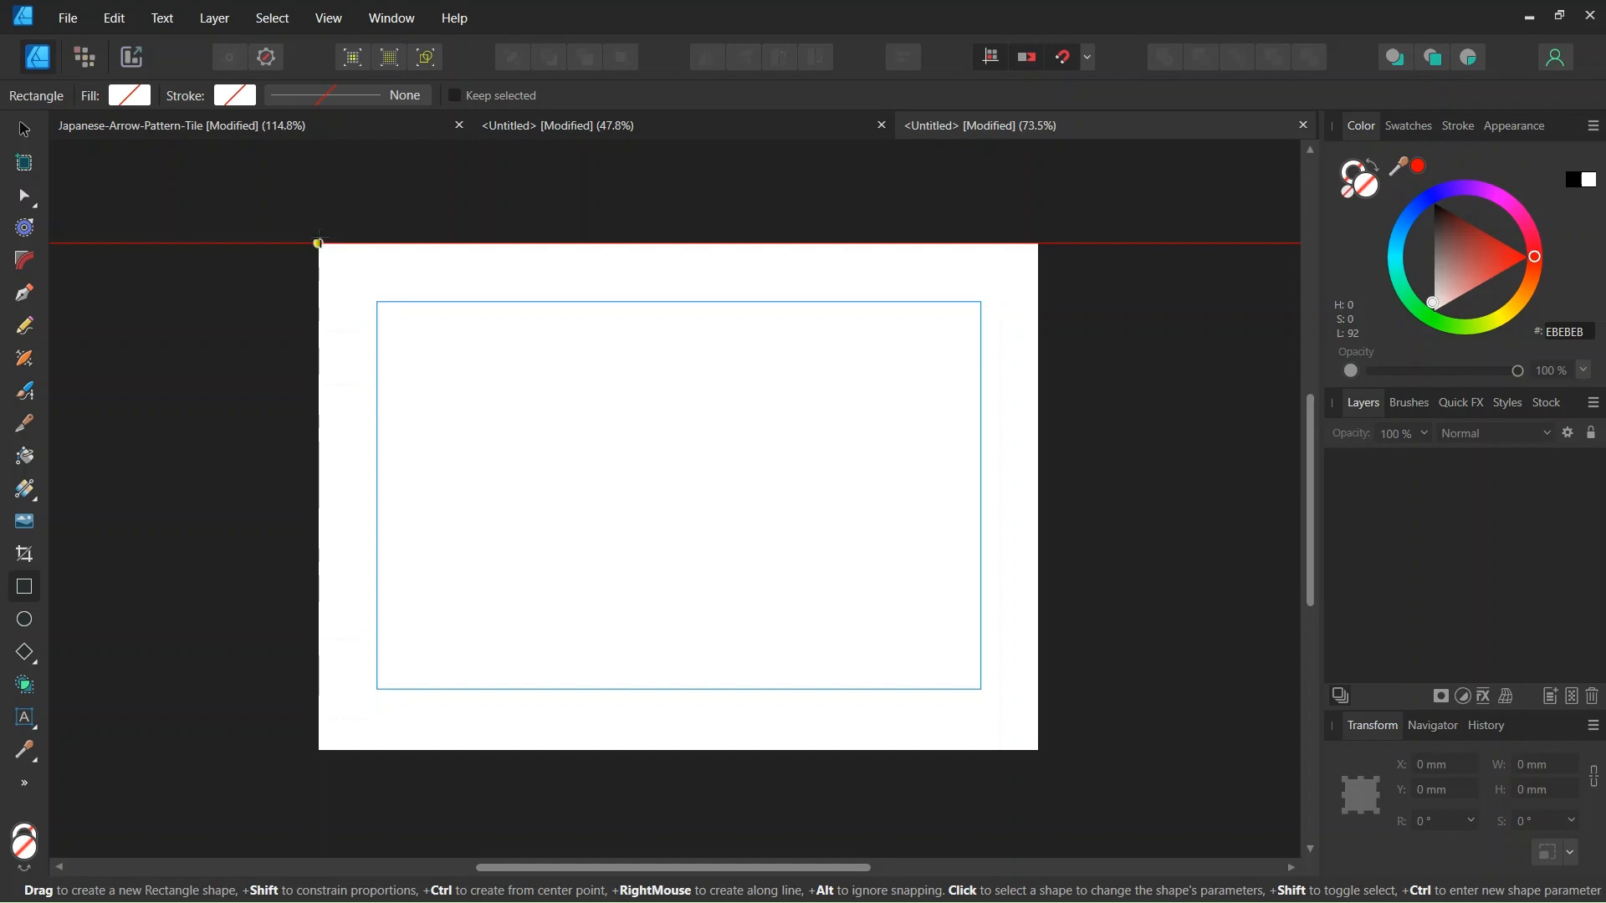
mouse_move(319, 244)
left_mouse_down()
mouse_move(946, 538)
mouse_move(1038, 751)
left_mouse_up()
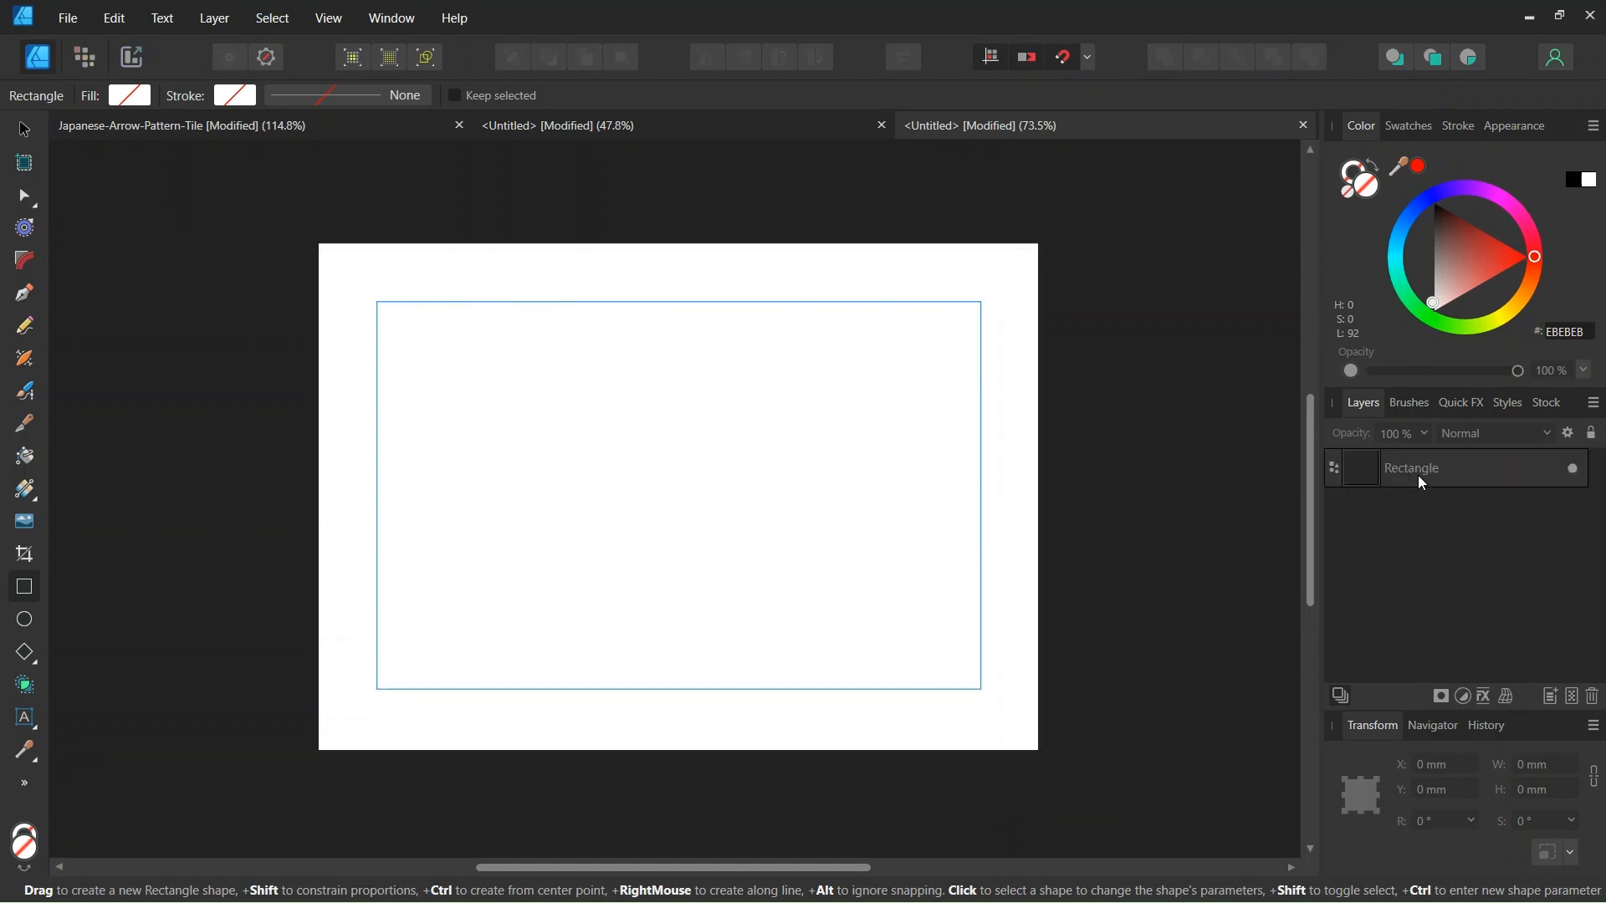
left_click(1420, 475)
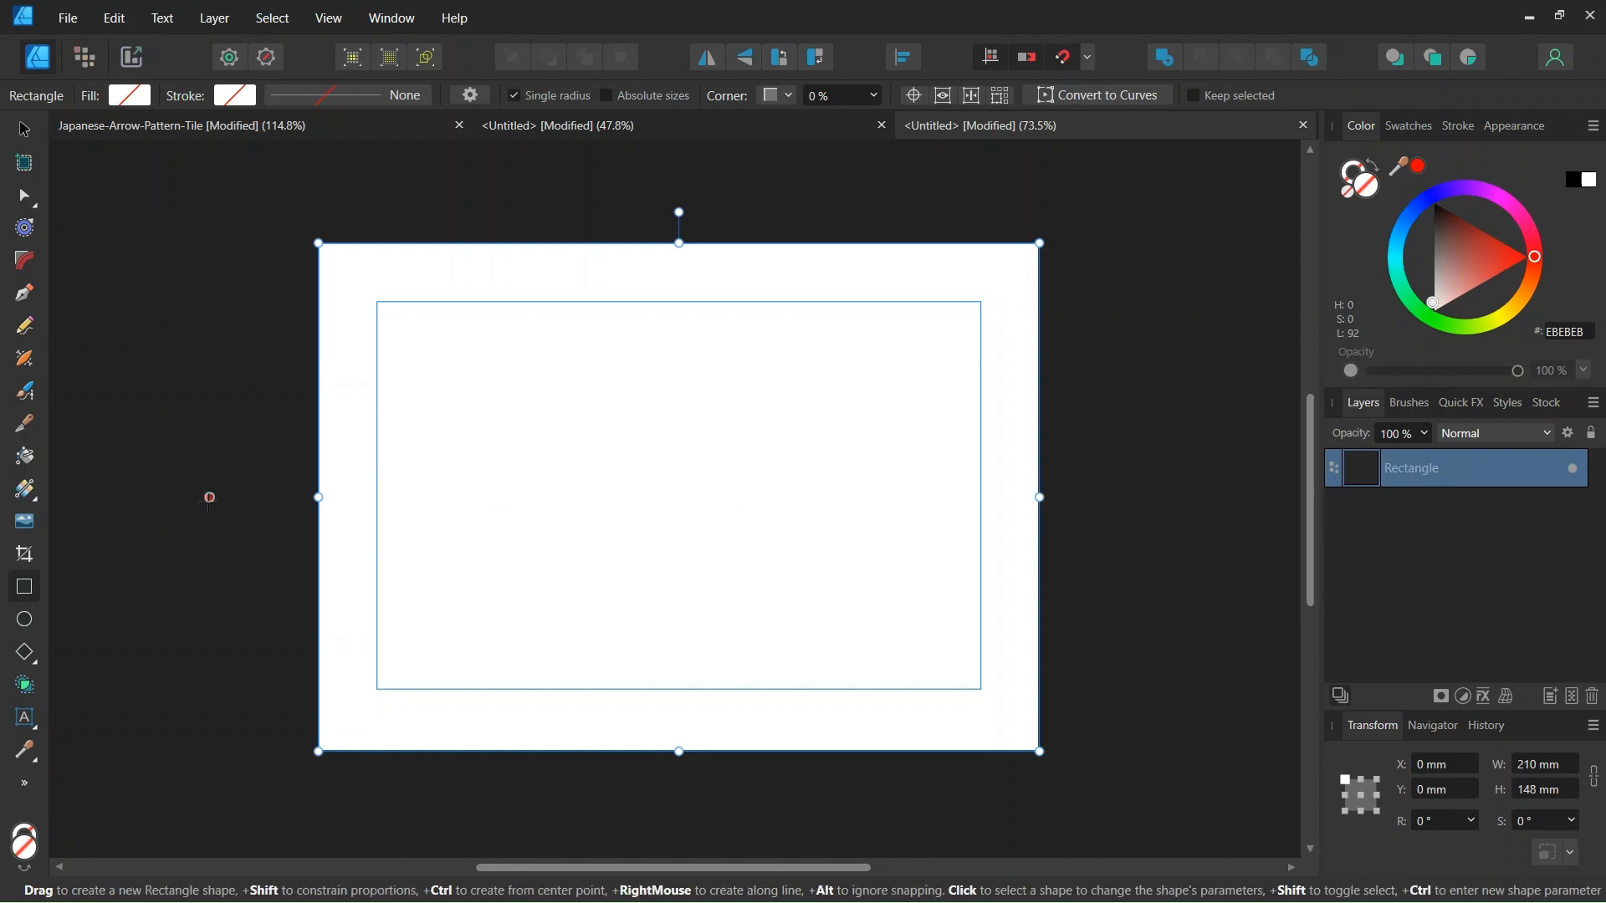
Step: Fill the page rectangle's area with the tuto tile image as a bitmap fill using Vector Flood Fill
left_click(25, 458)
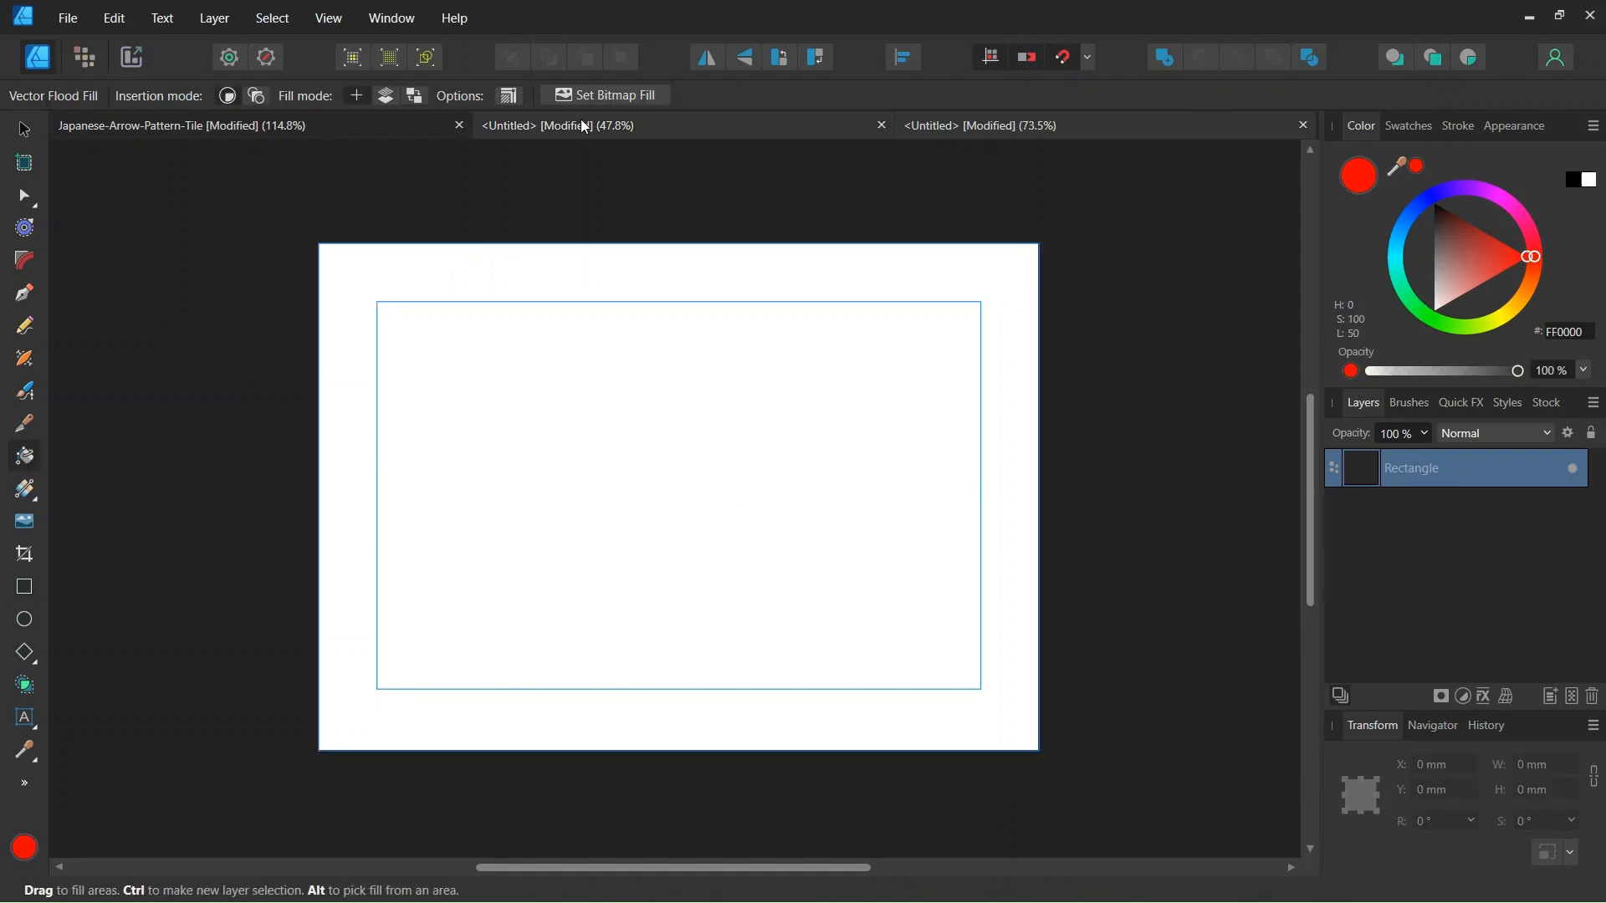
left_click(599, 97)
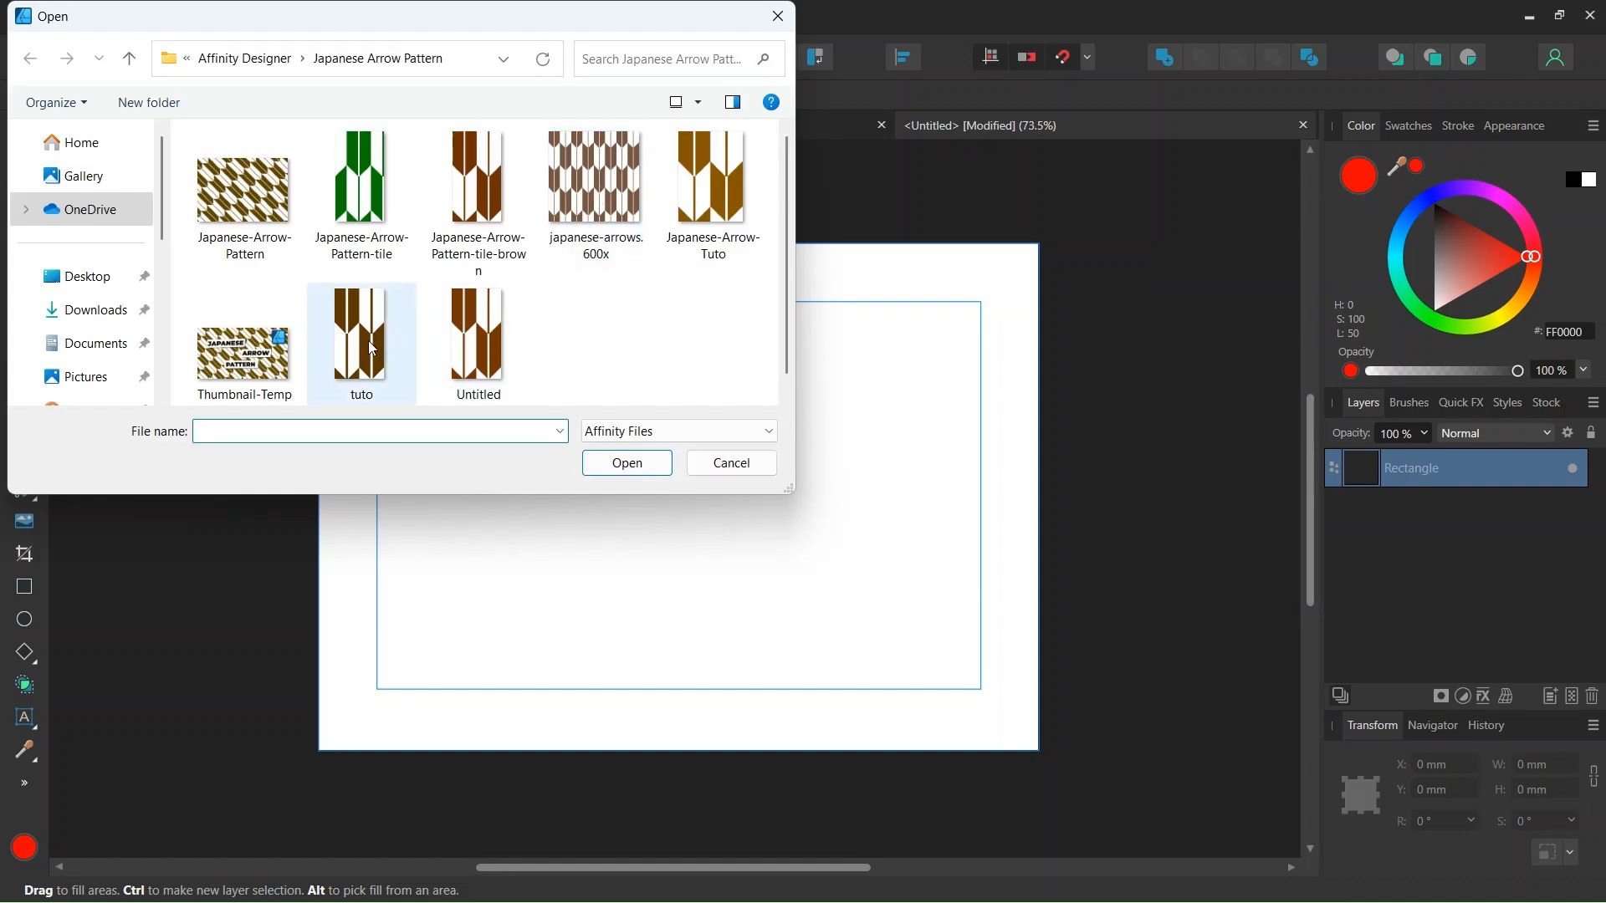
double_click(372, 349)
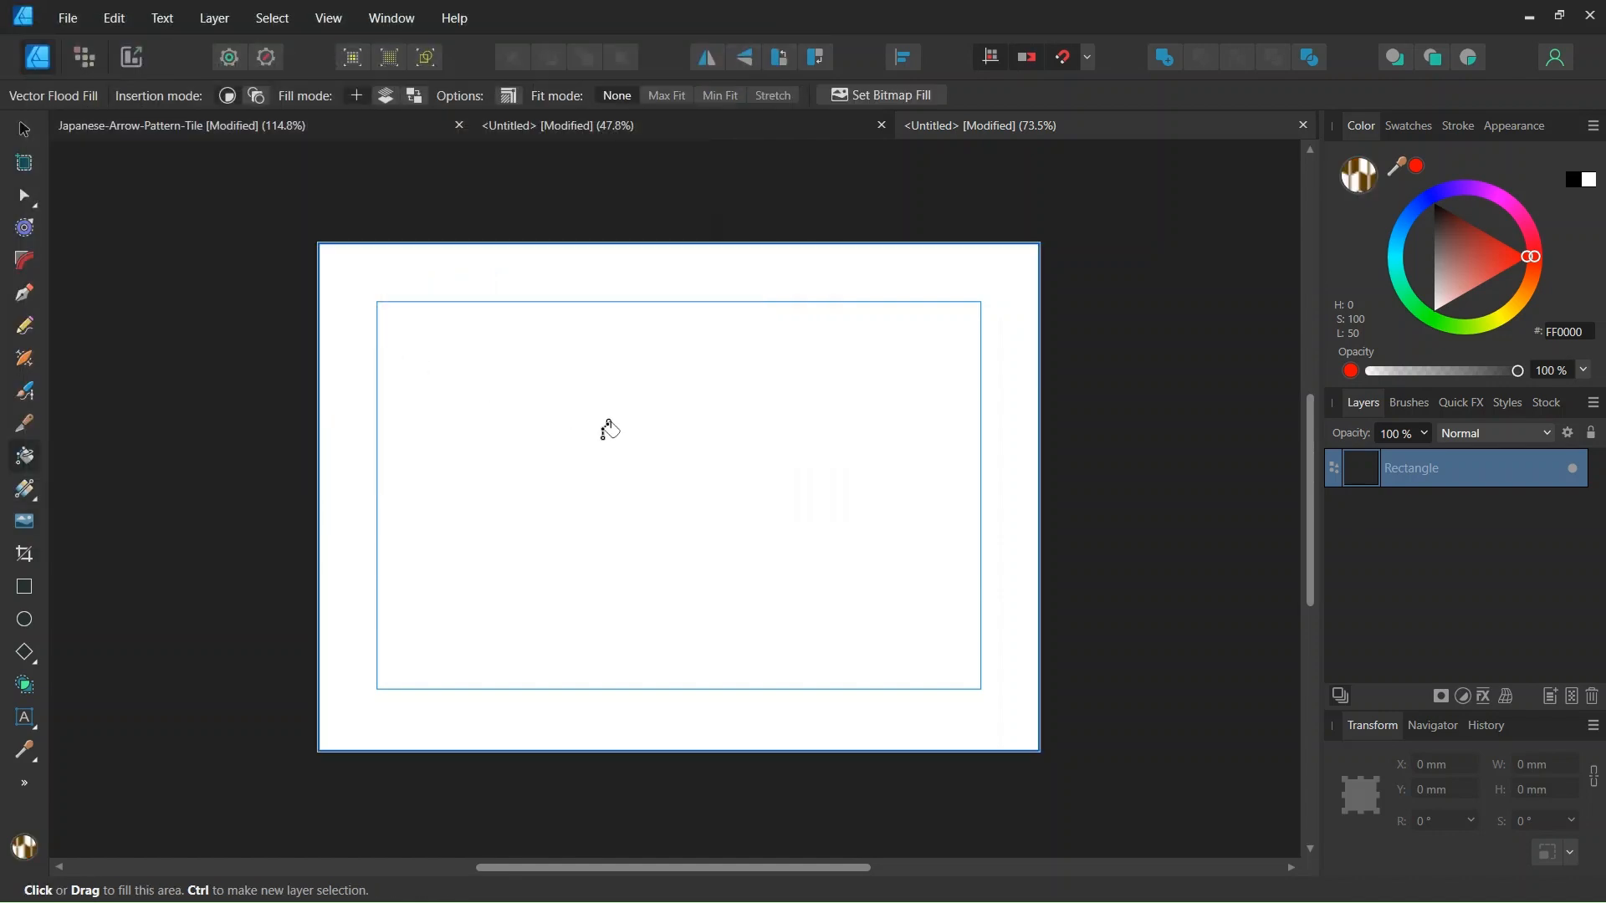
left_click(607, 456)
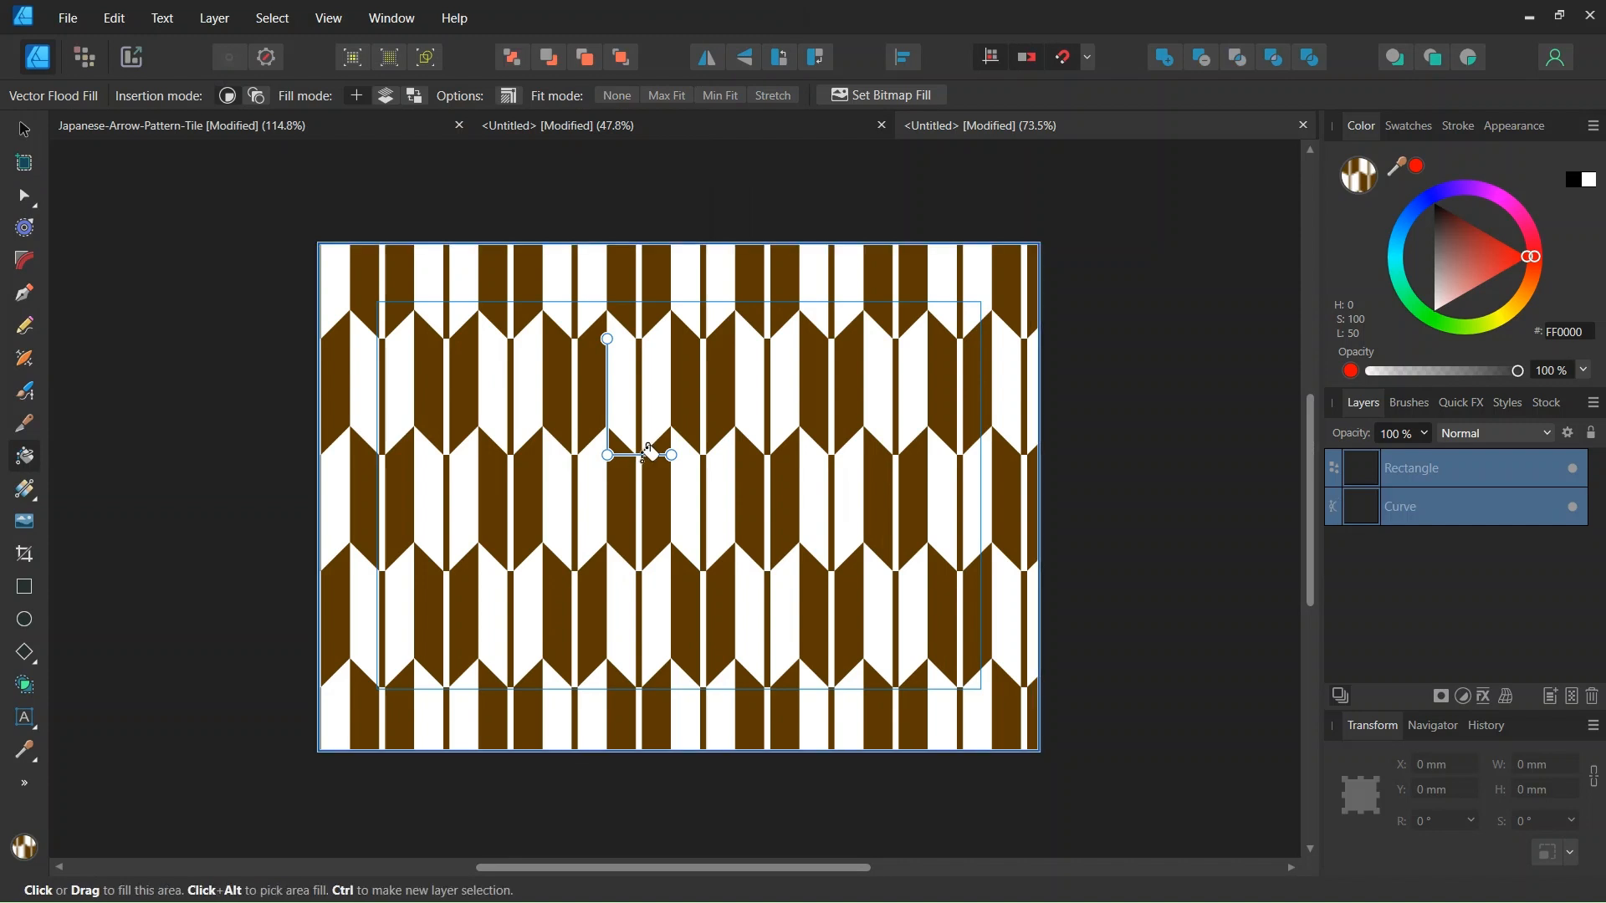
Step: Rotate the pattern fill about 45° into a diagonal, scale it down slightly, and deselect everything
scroll(636, 456, "up", 1)
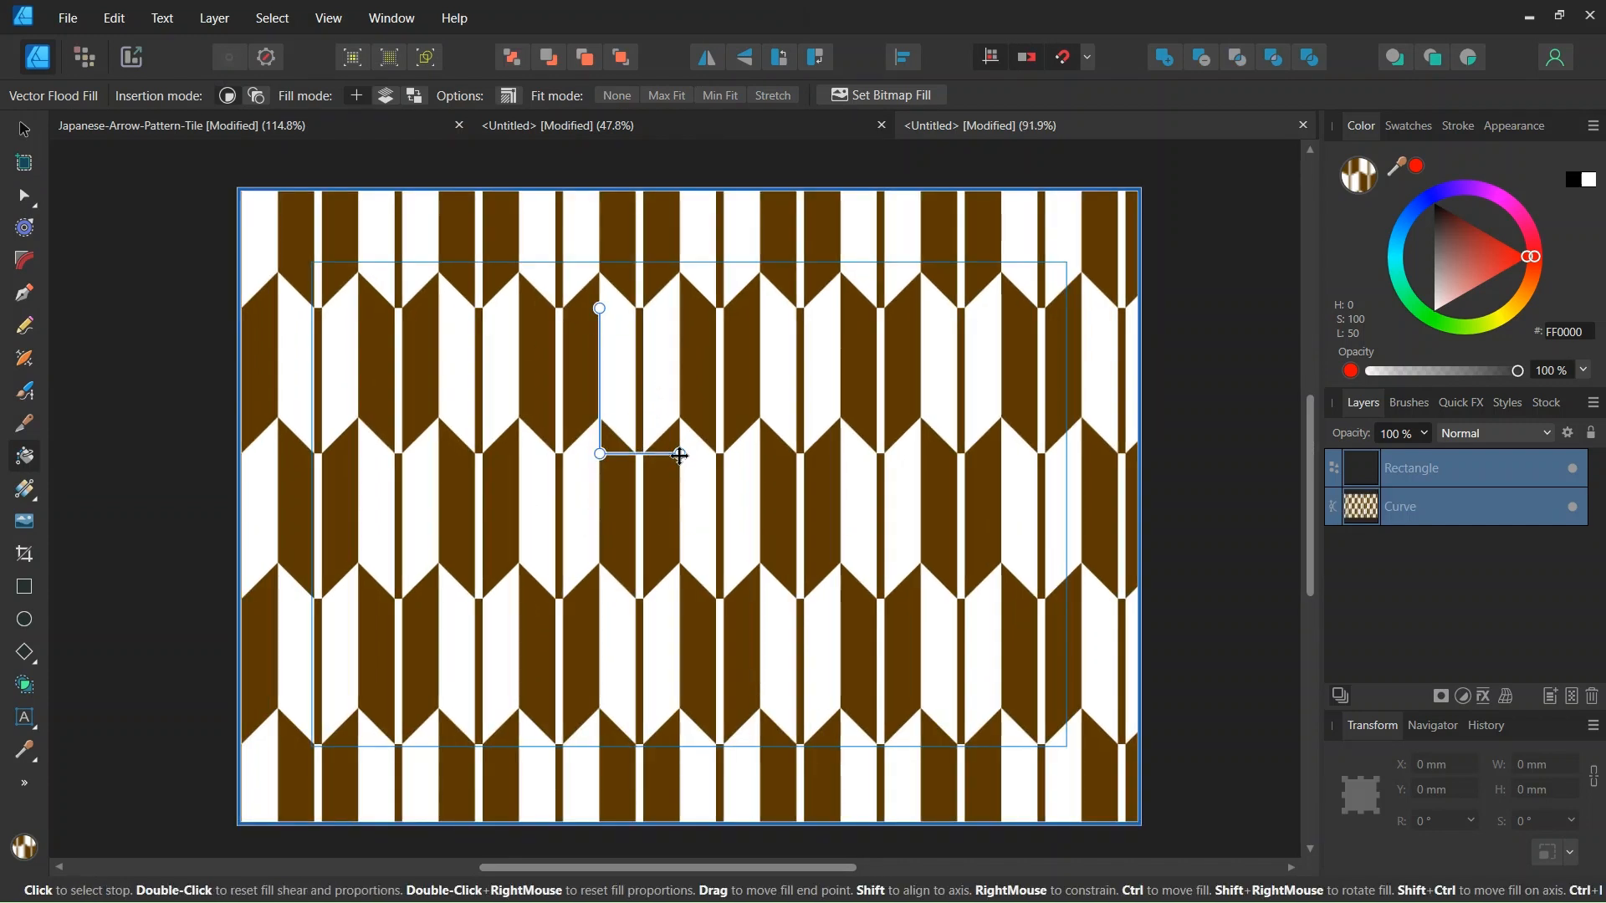
left_click_drag(680, 454, 658, 427)
scroll(679, 413, "down", 1)
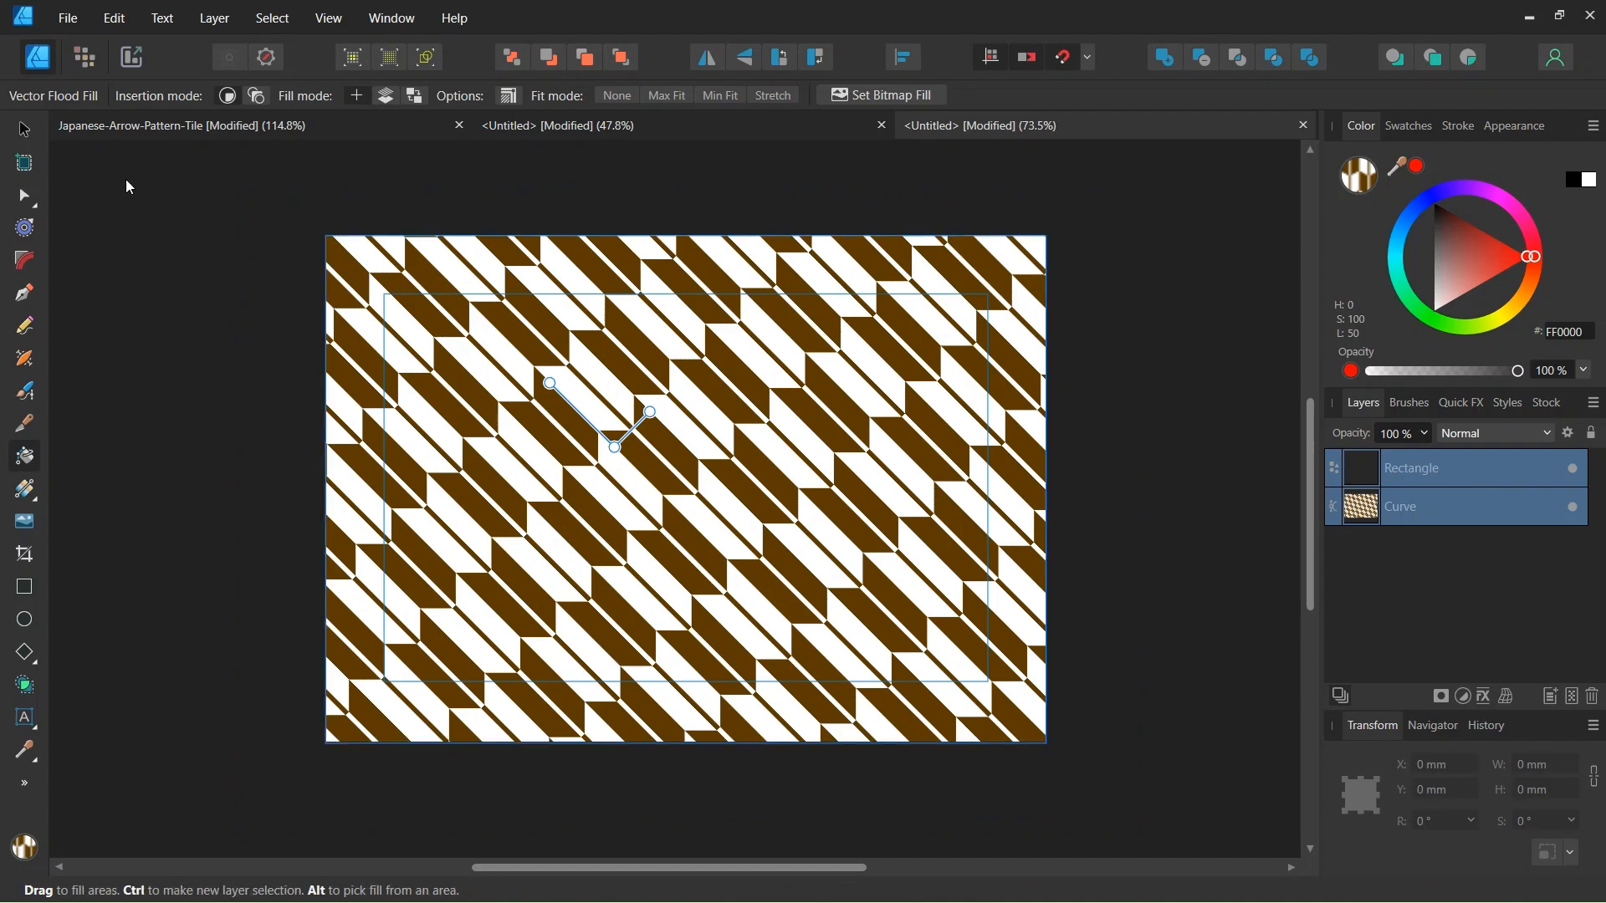
left_click(19, 132)
left_click(232, 308)
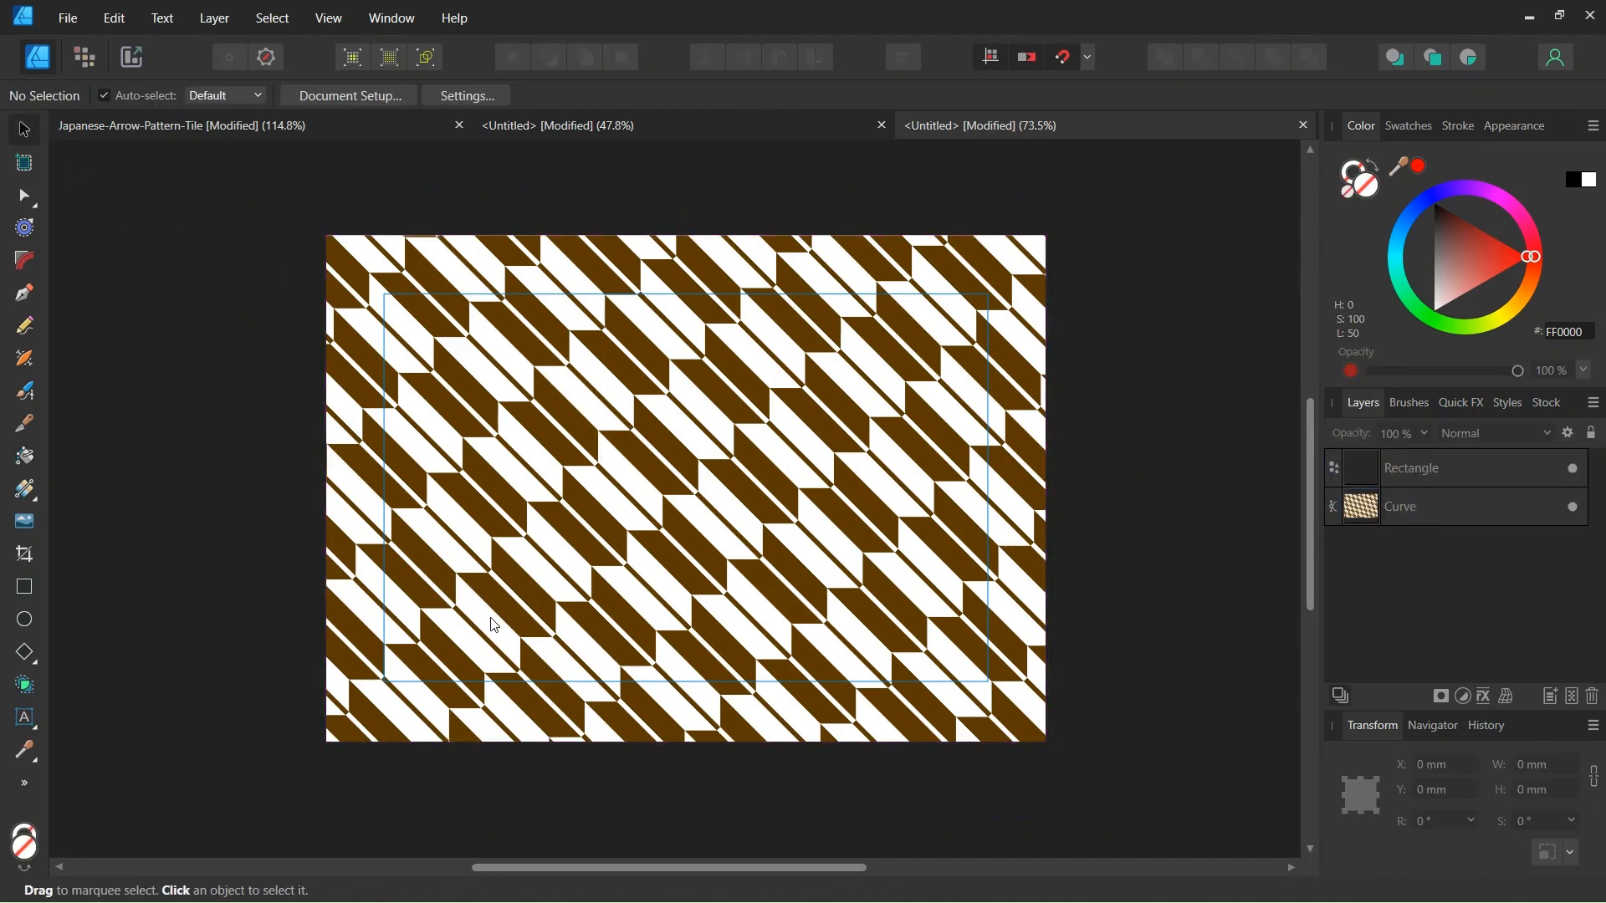
scroll(617, 548, "up", 1)
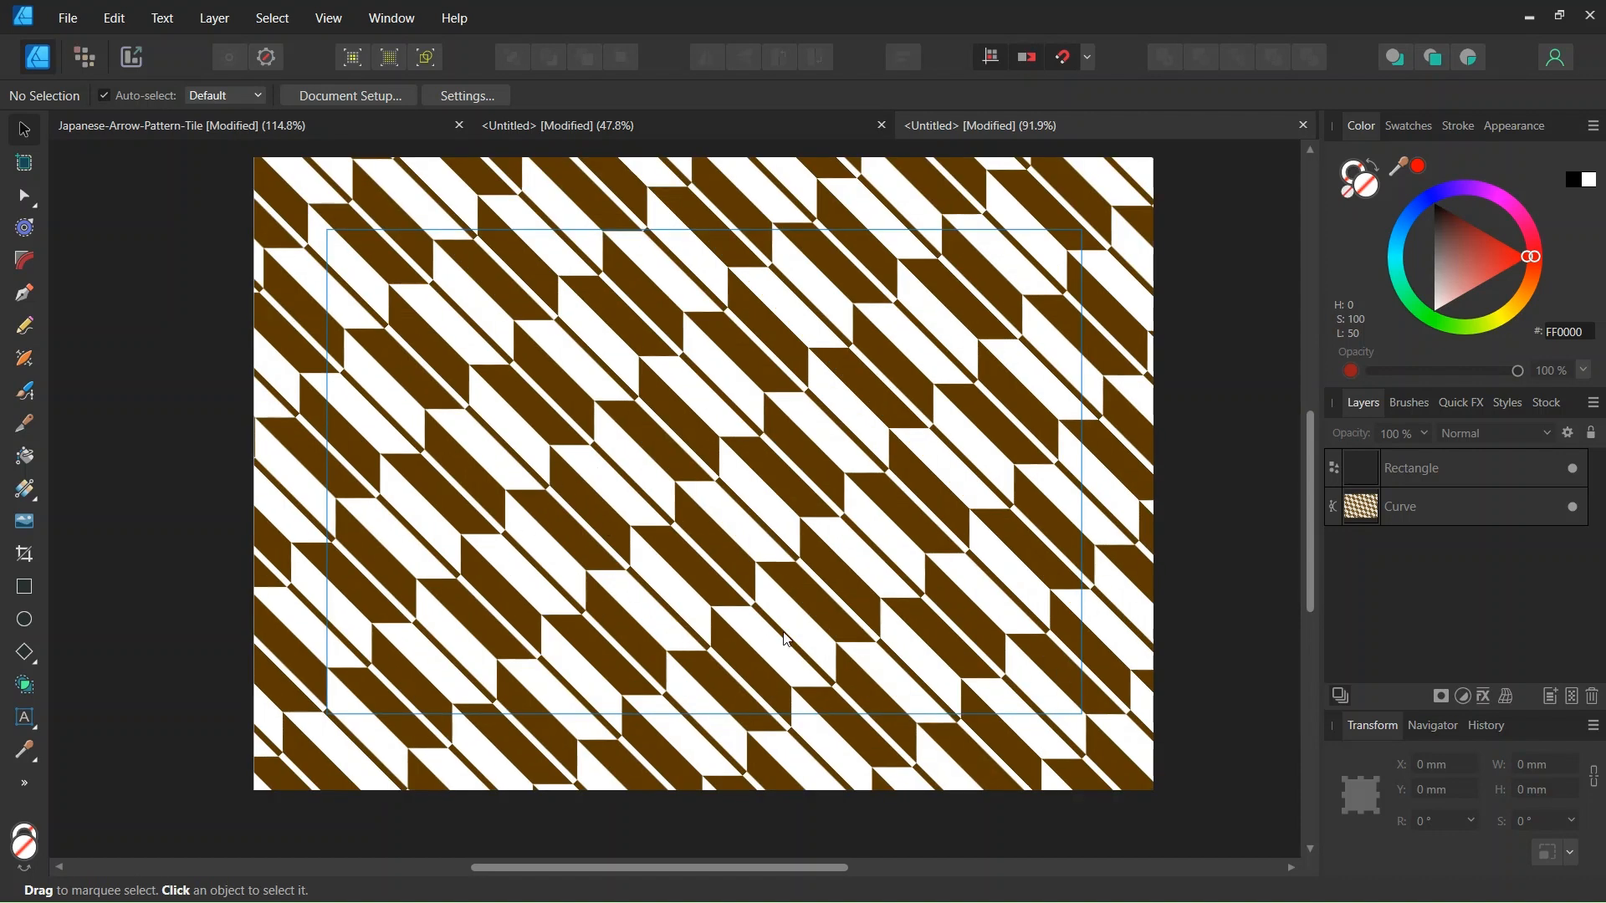
scroll(907, 403, "up", 1)
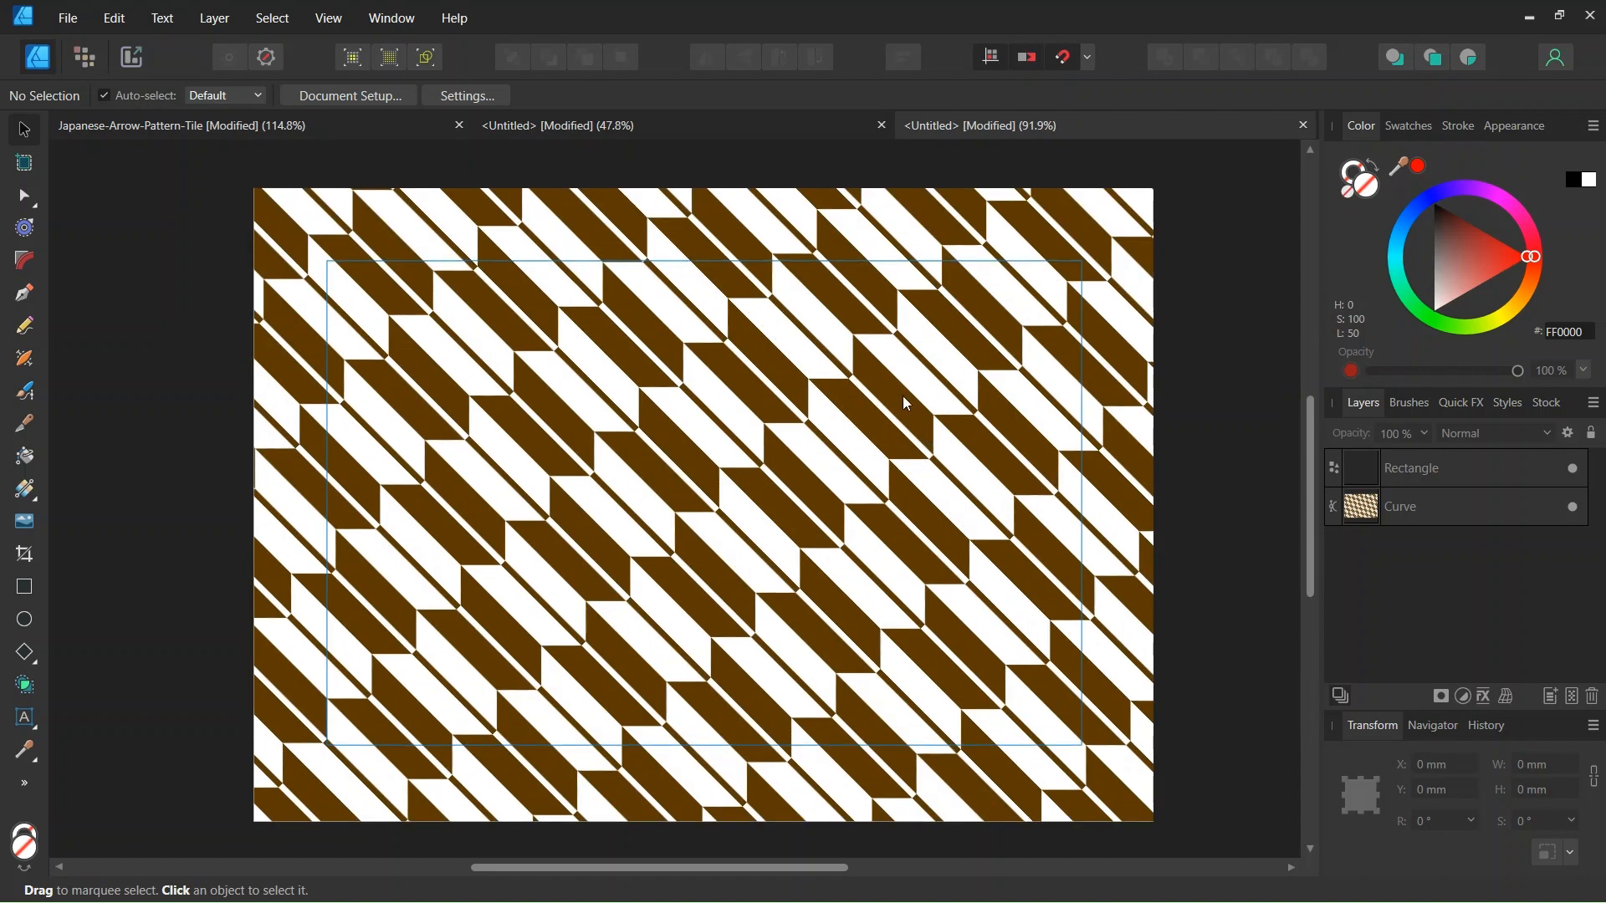